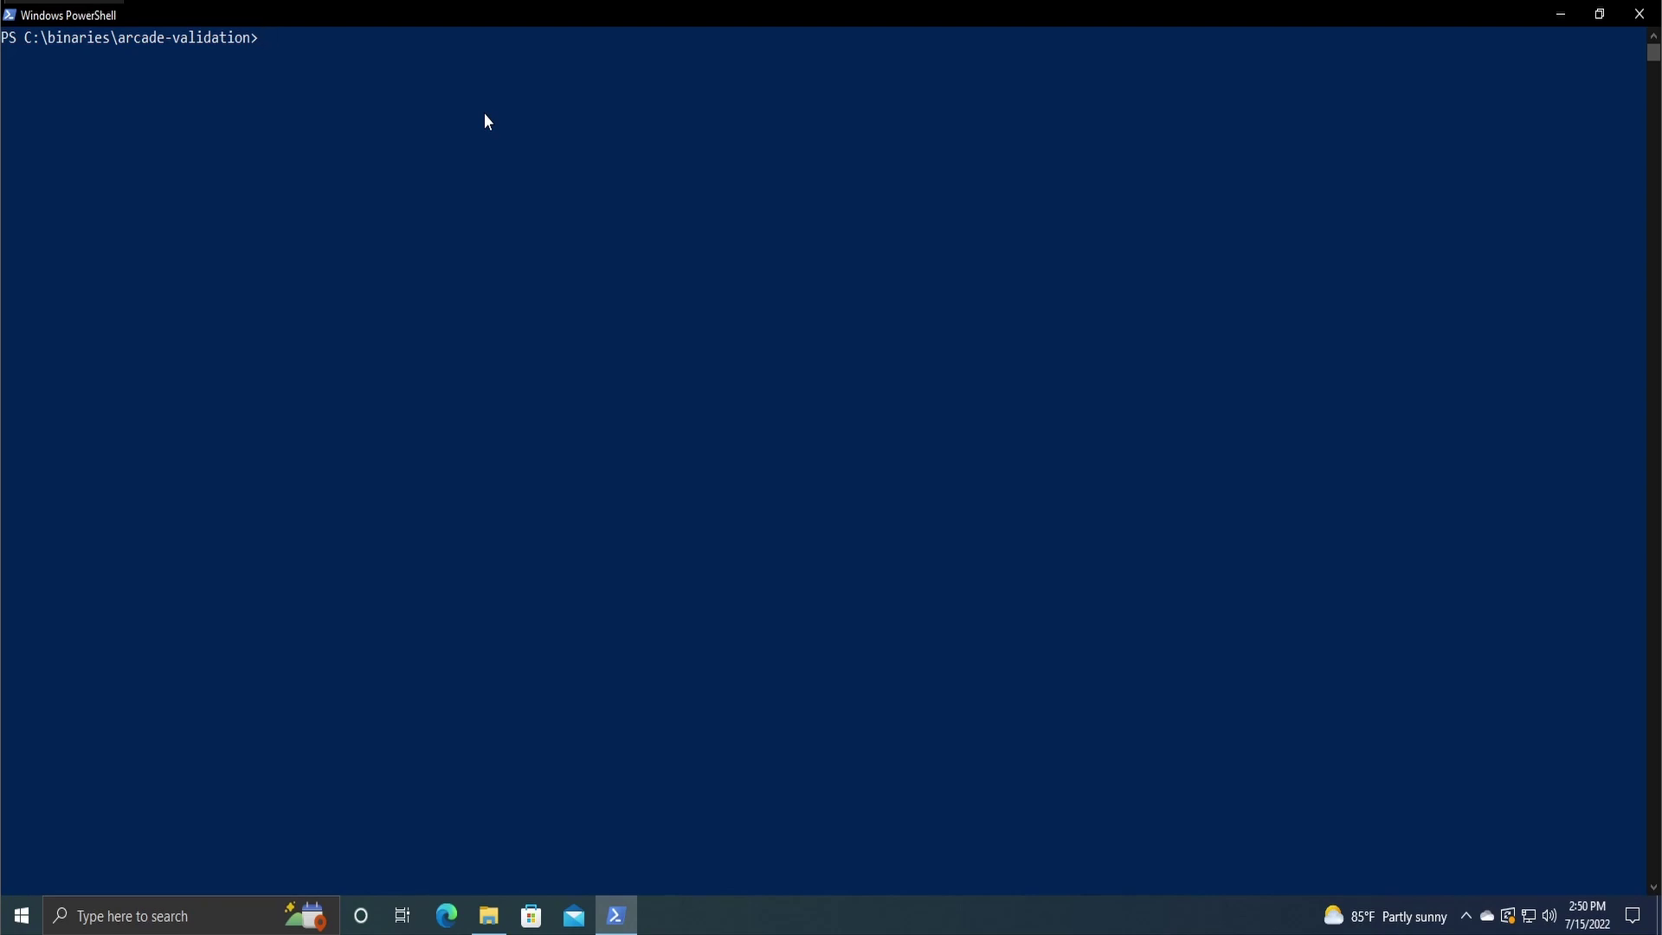
Step: Run sbom-tool-win-x64.exe without arguments and review the Validate and Generate actions in its help output
text(sbom-tool-win-x64.exe)
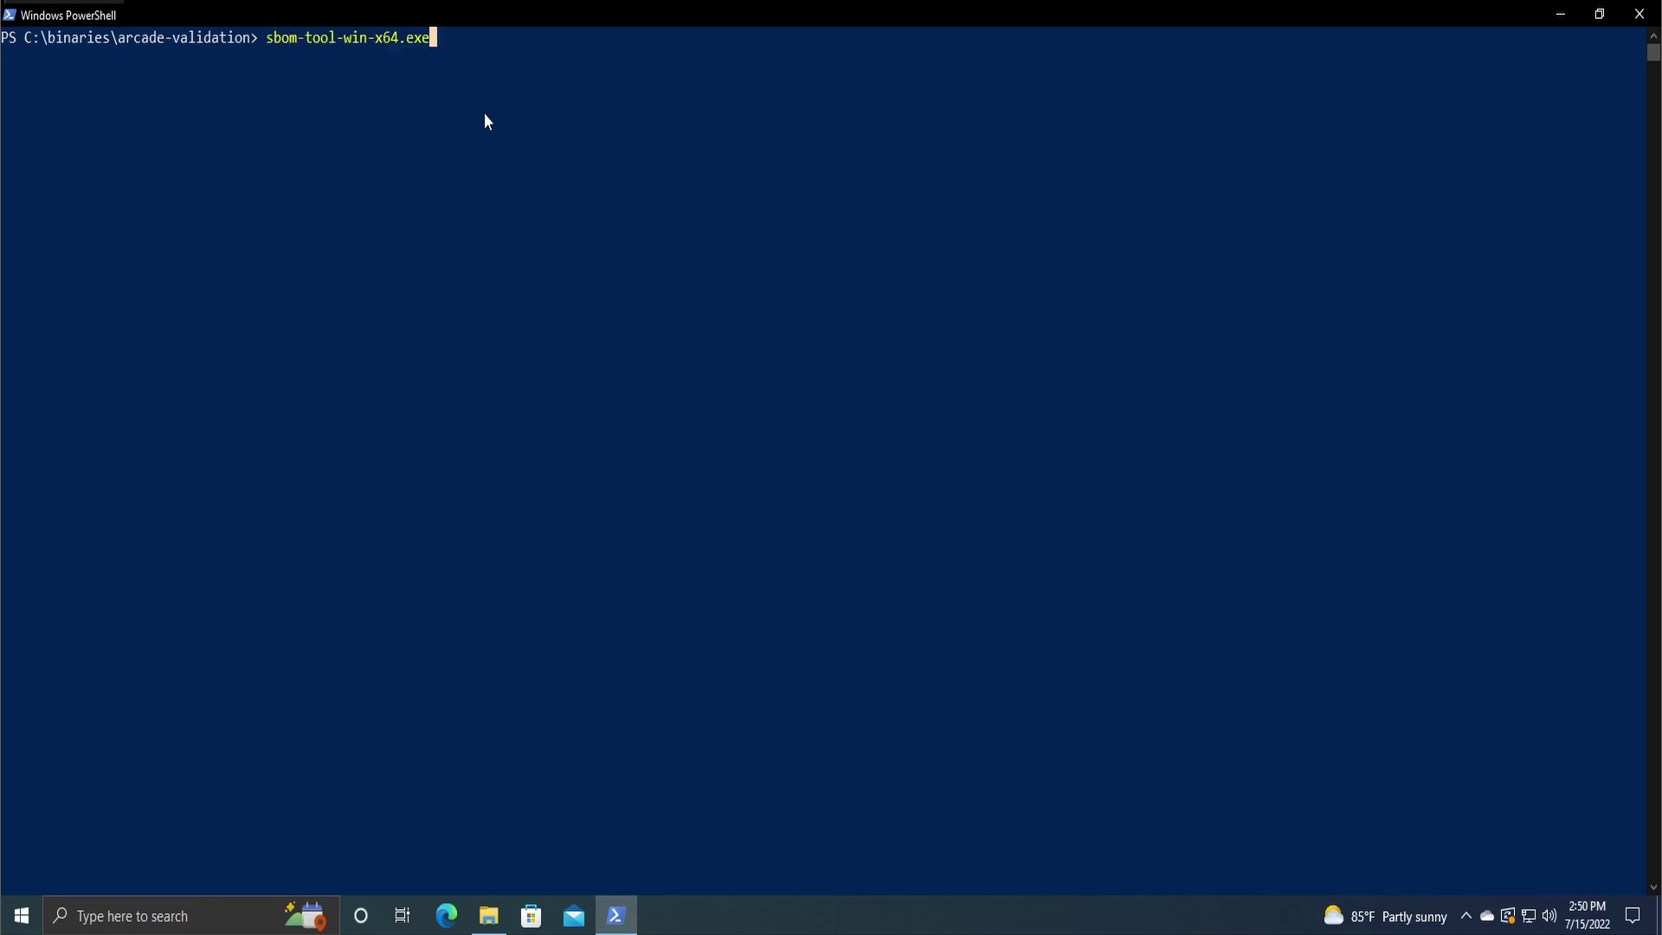
key(Return)
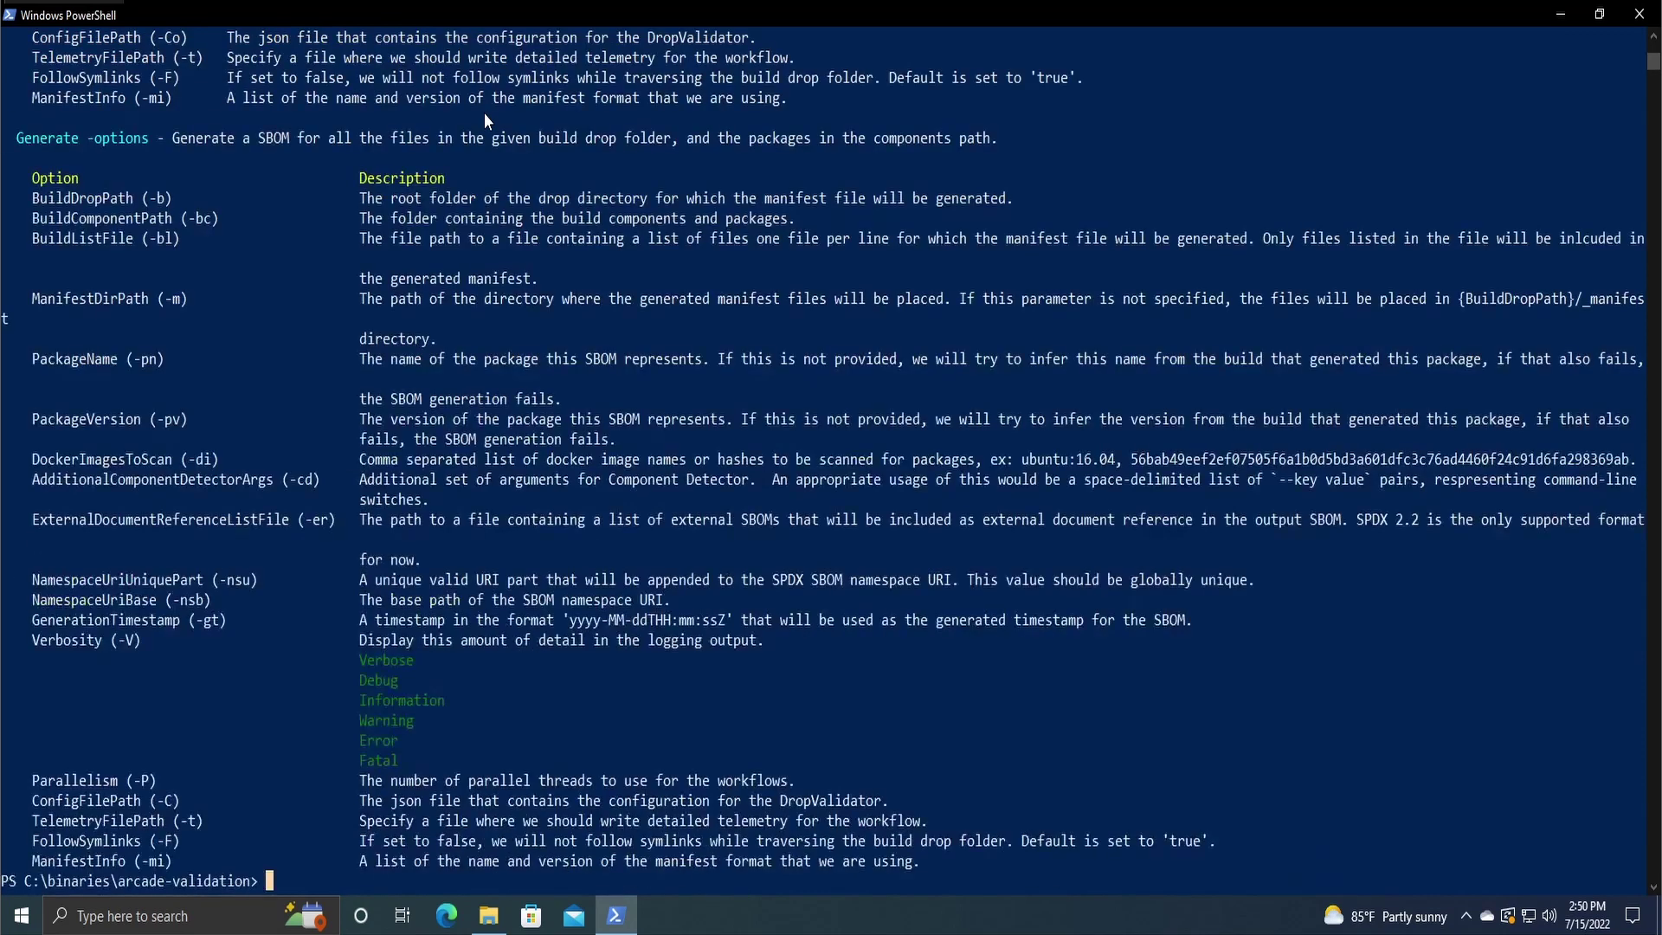
scroll(266, 370, up, 11)
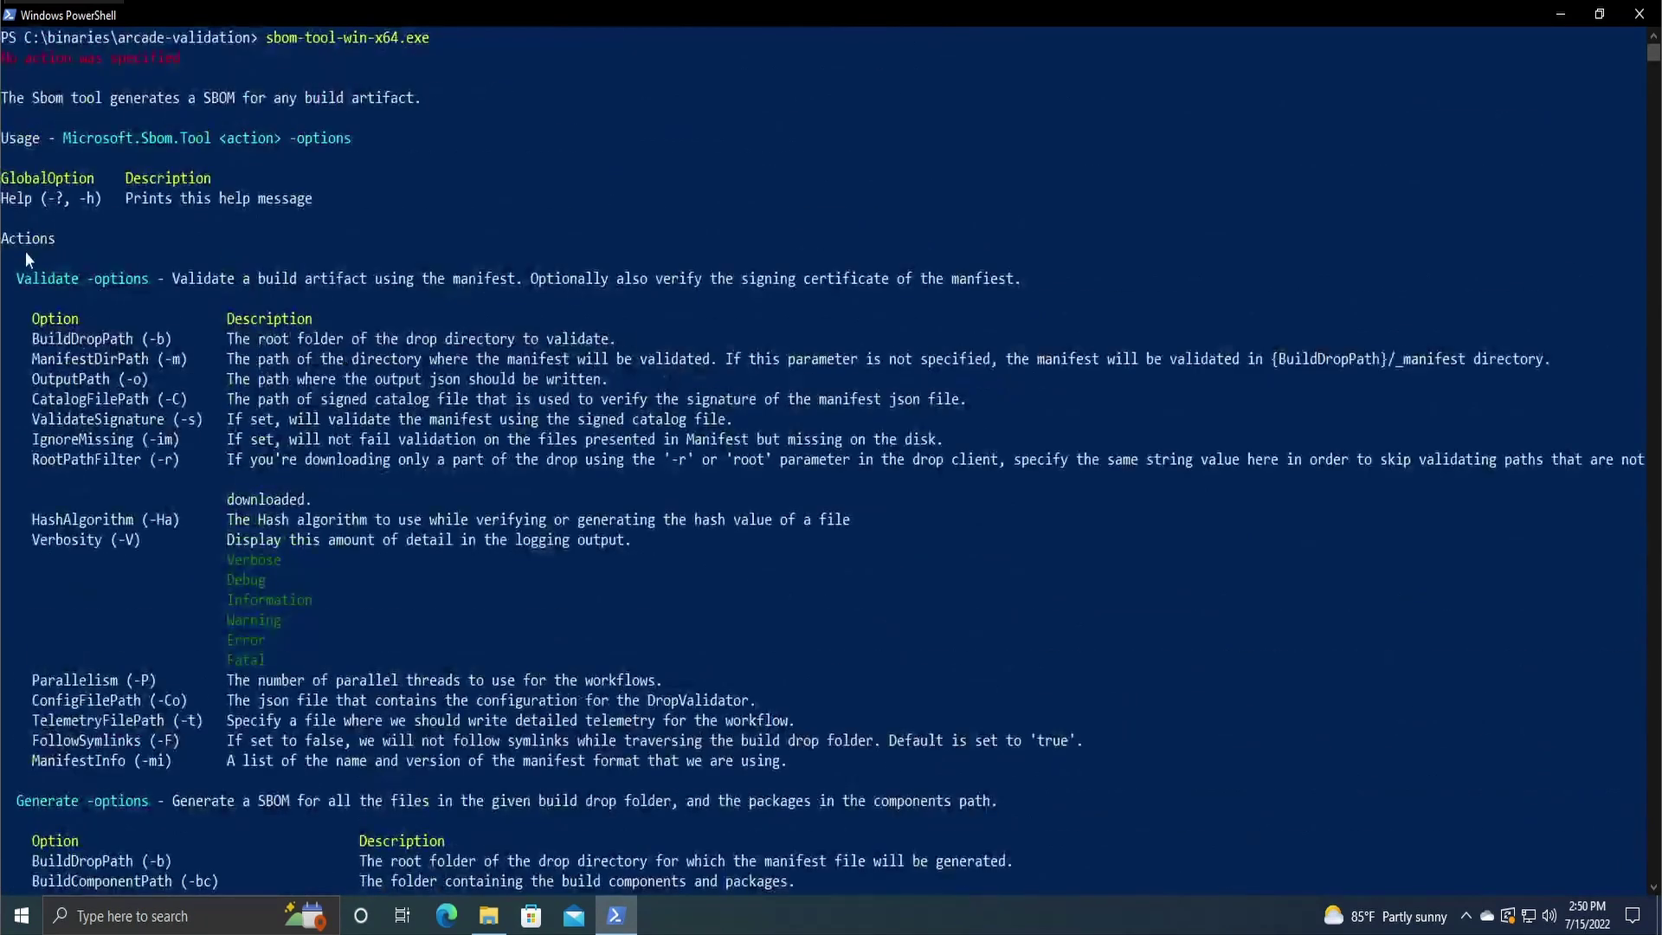
scroll(142, 294, down, 5)
scroll(232, 466, up, 4)
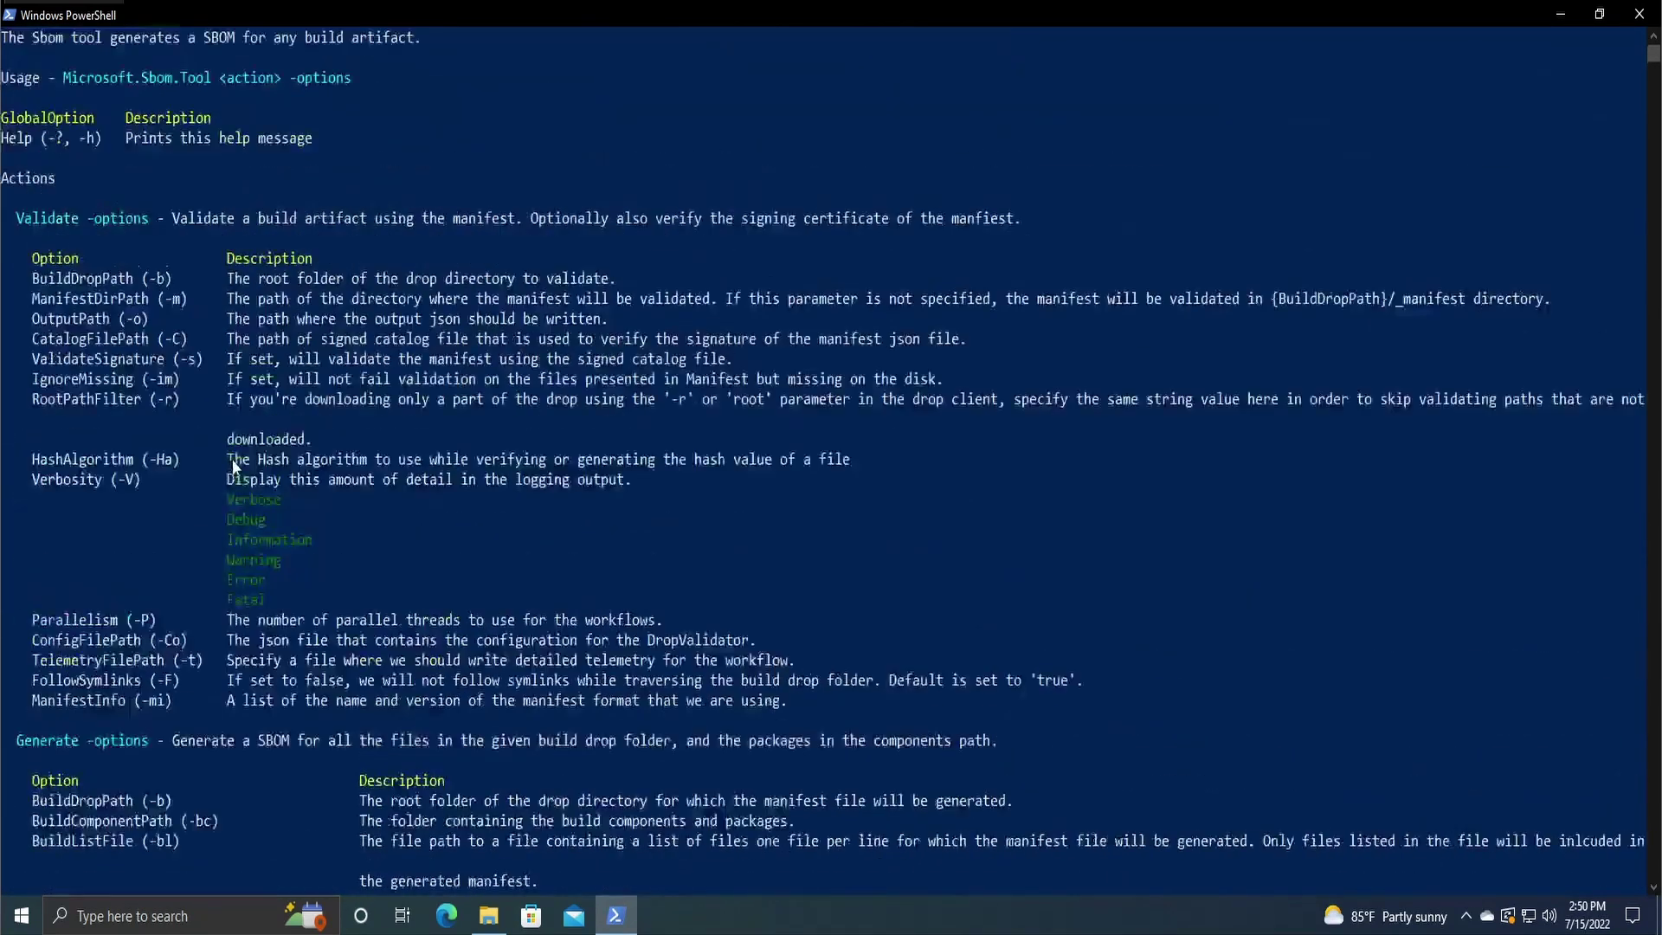
scroll(233, 468, down, 2)
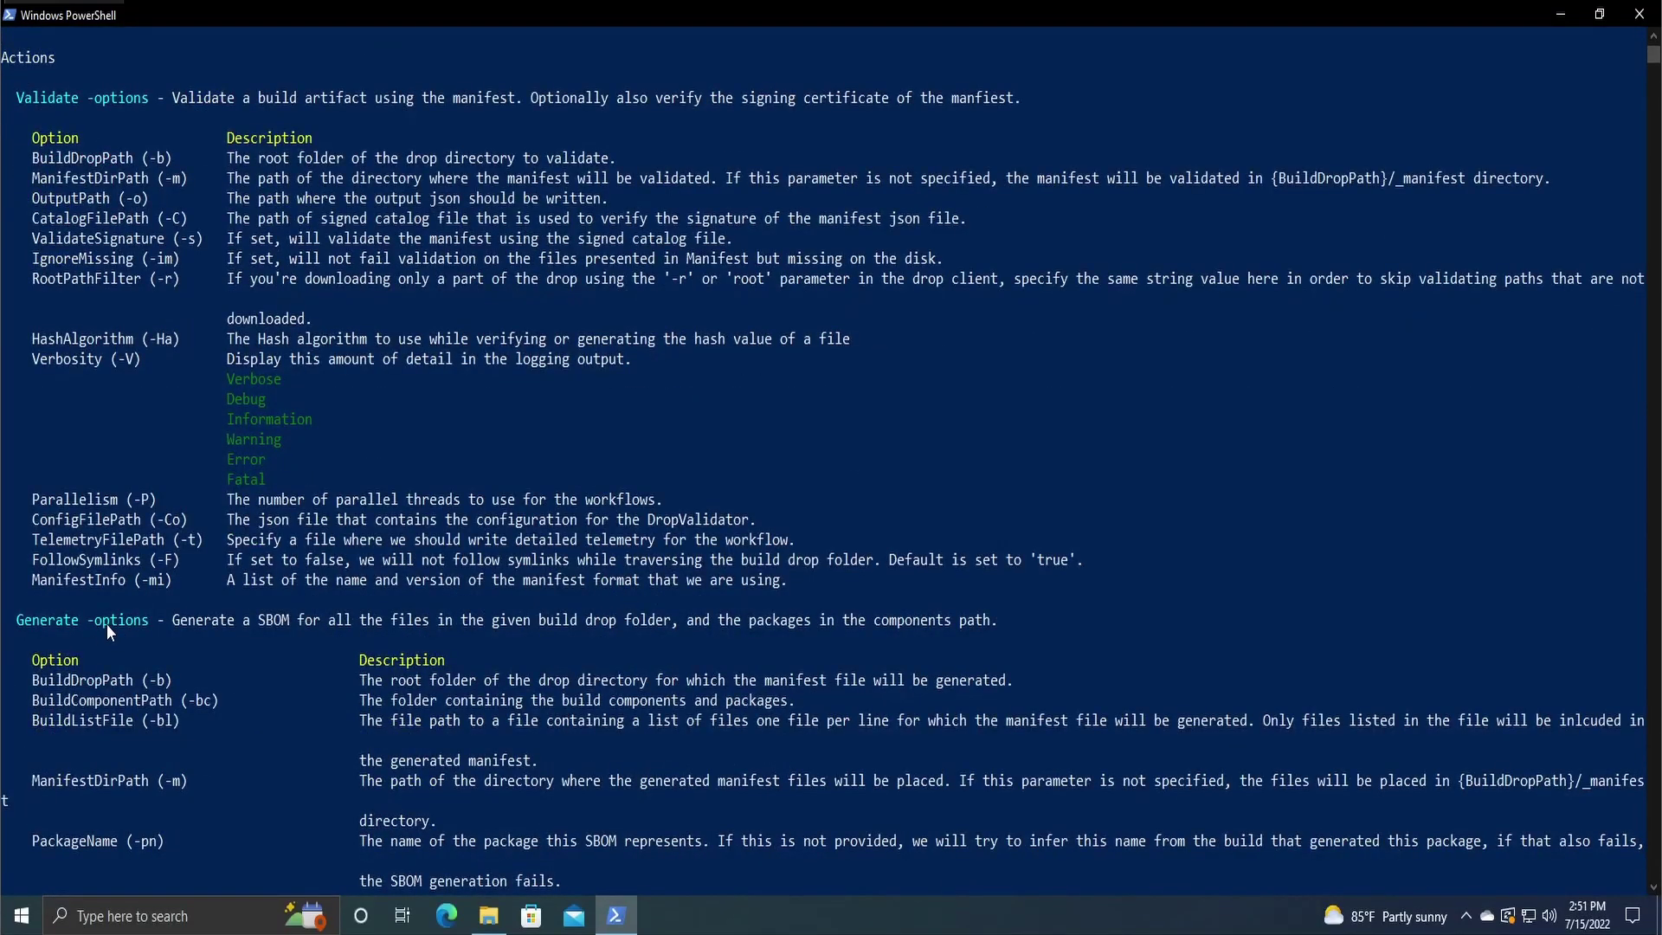
scroll(441, 472, down, 4)
scroll(438, 481, down, 5)
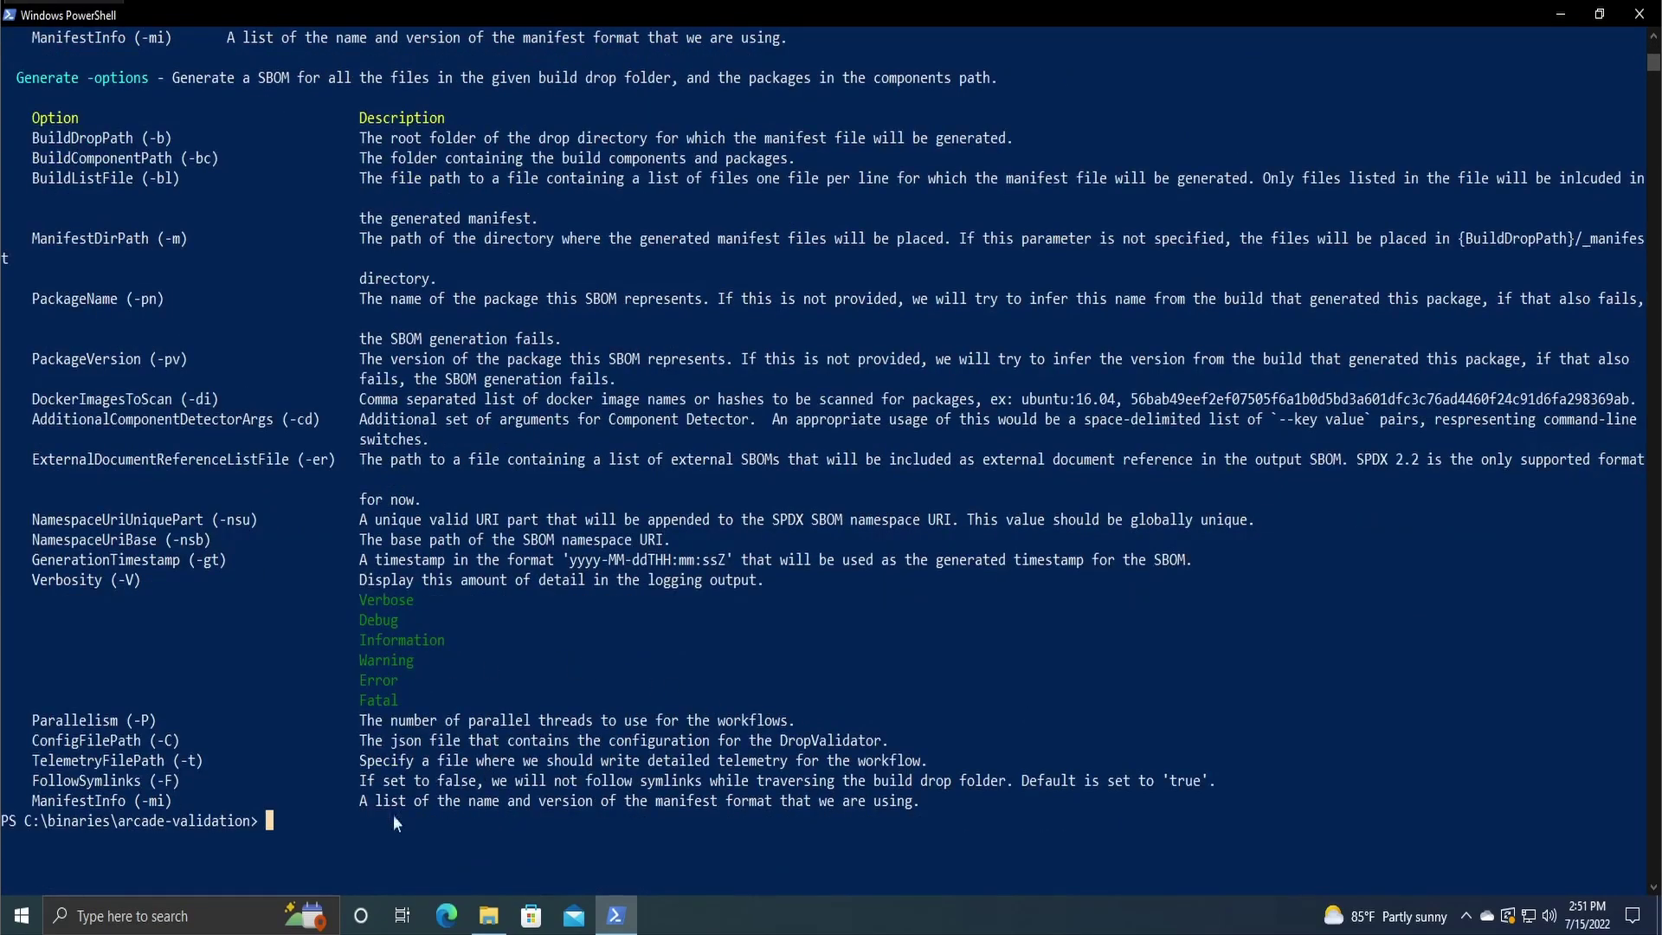
Step: Examine the descriptions of the BuildDropPath (-b) and BuildComponentPath (-bc) options under the Generate action
click(315, 813)
scroll(532, 797, up, 4)
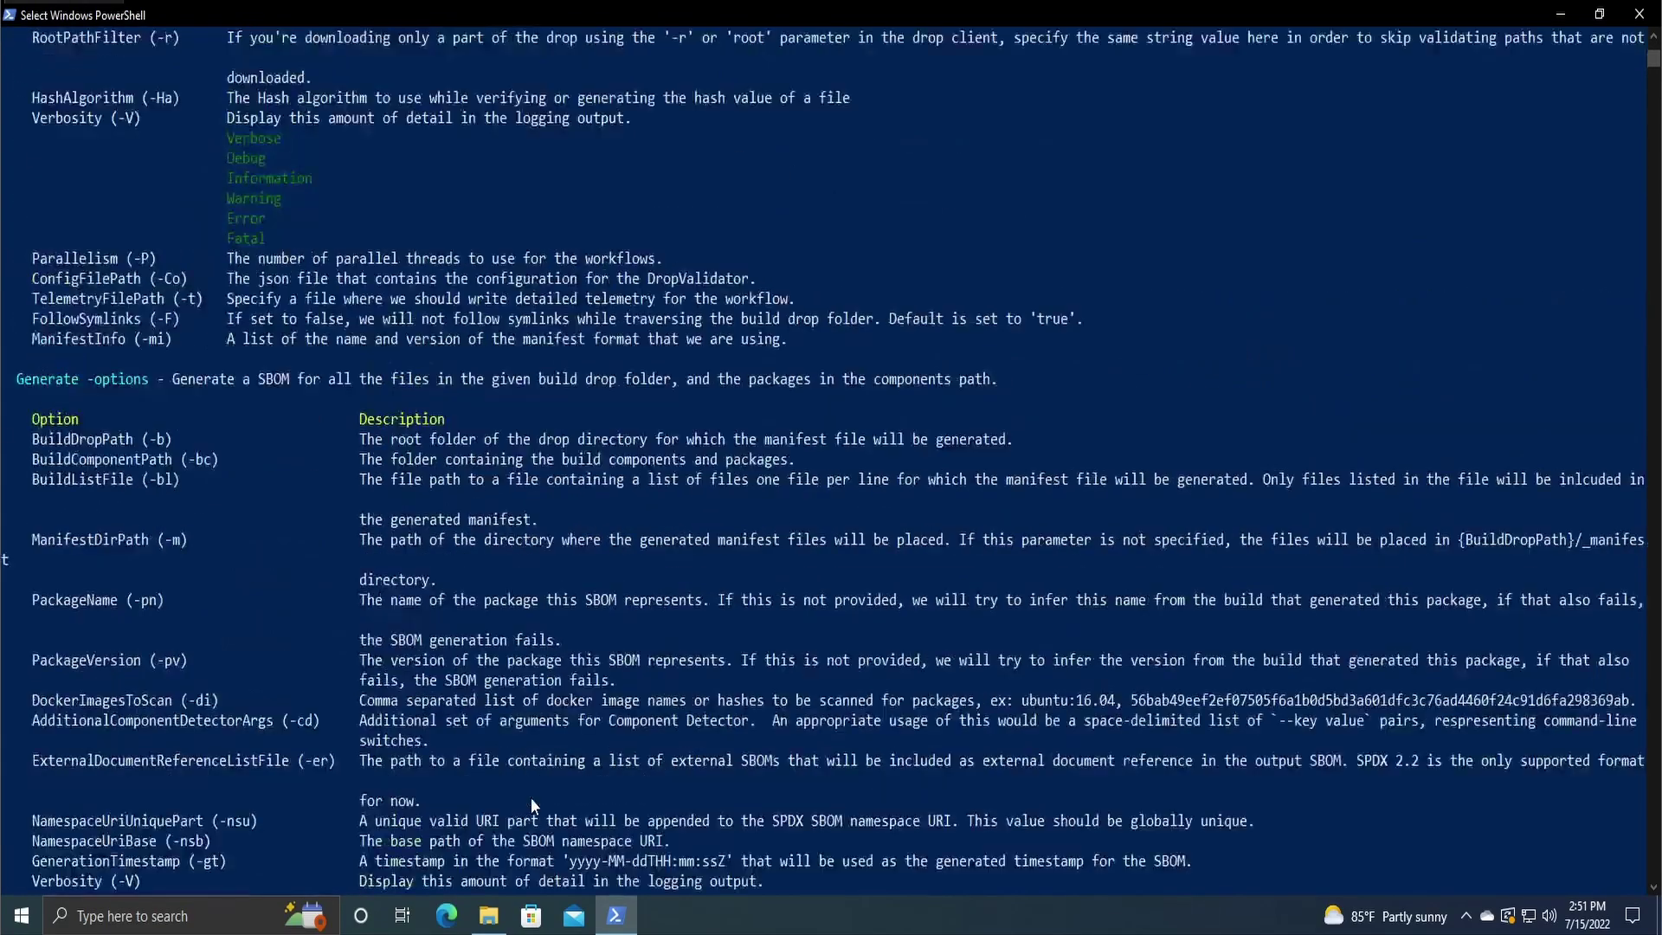
scroll(532, 797, down, 2)
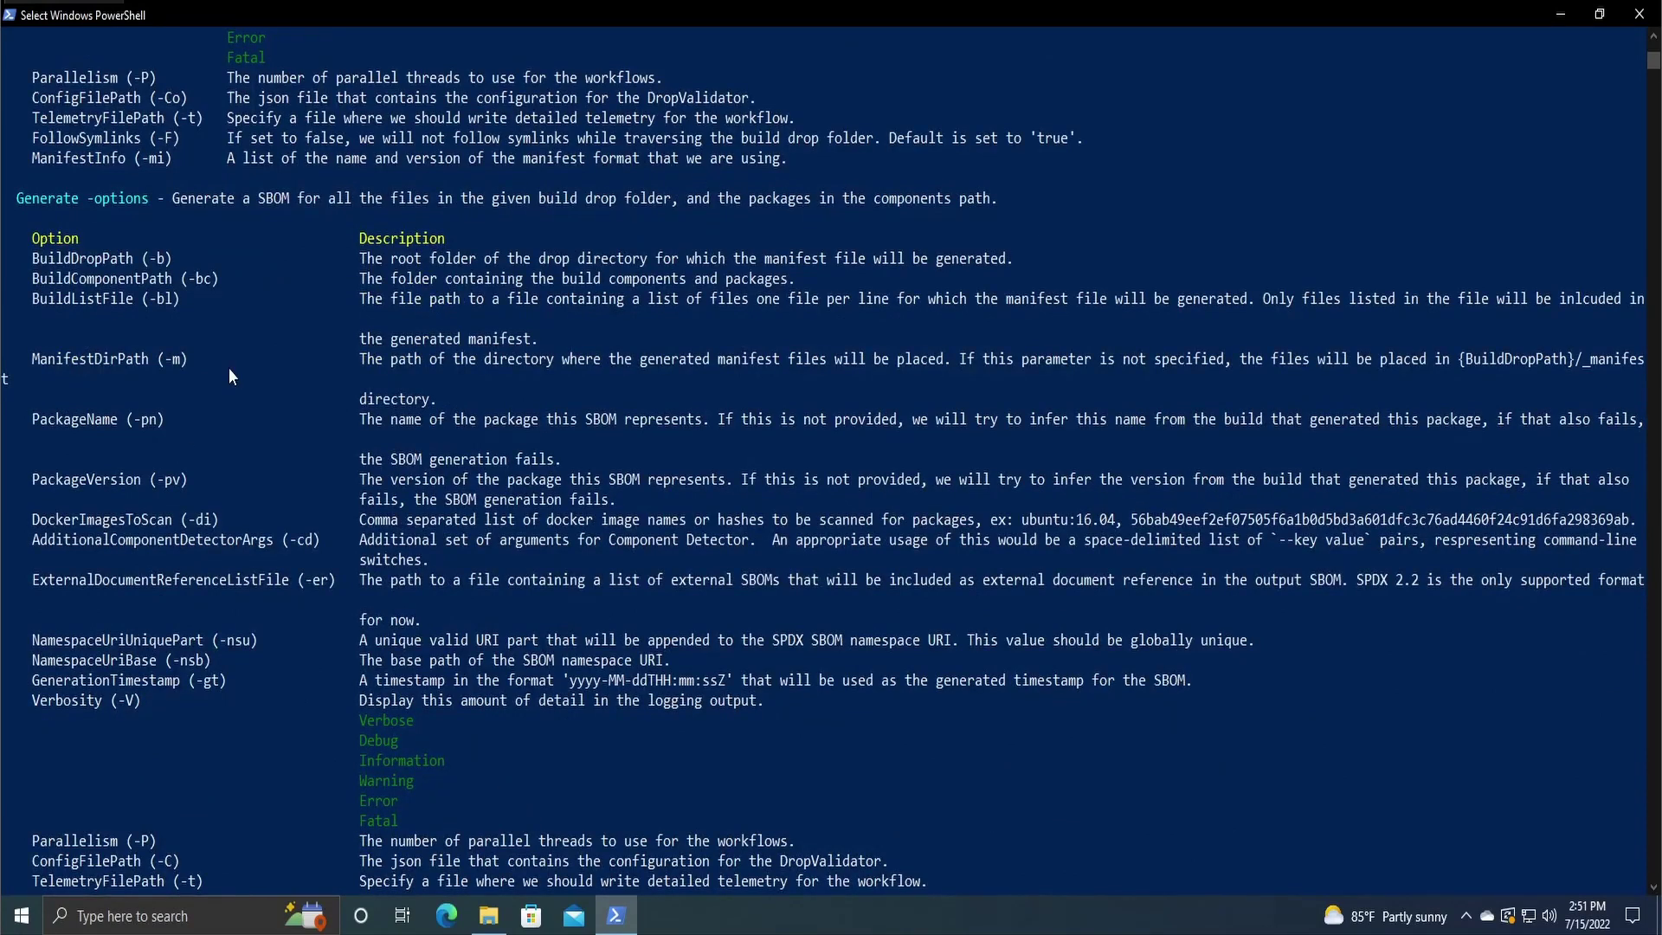
drag(230, 278, 18, 258)
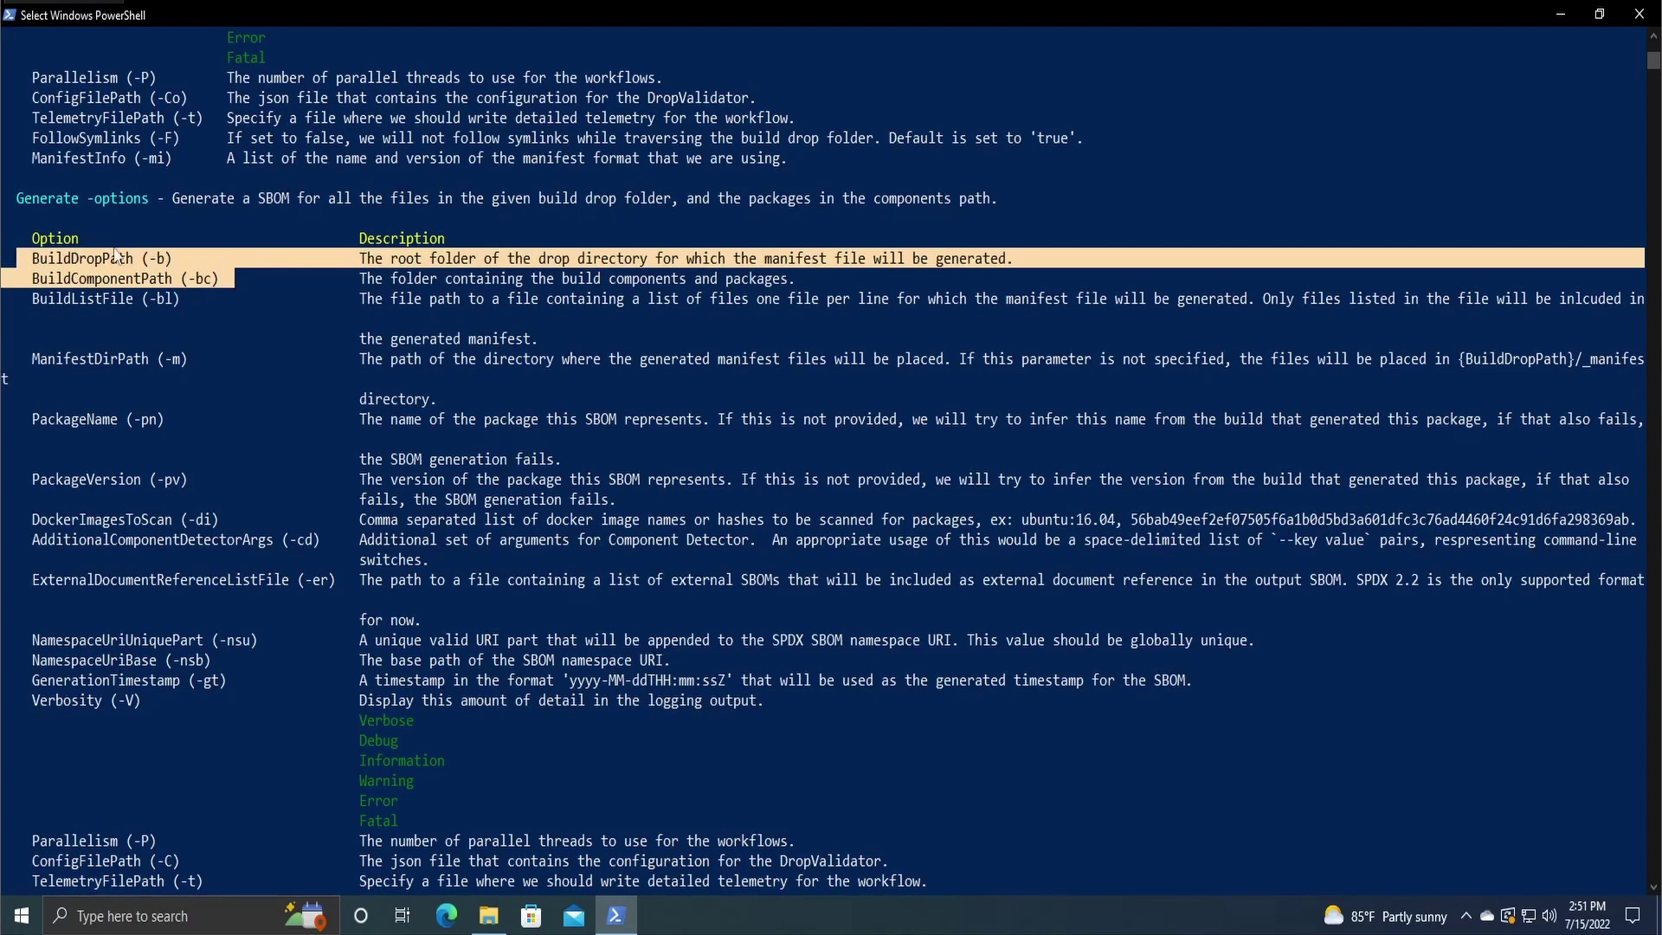
click(161, 259)
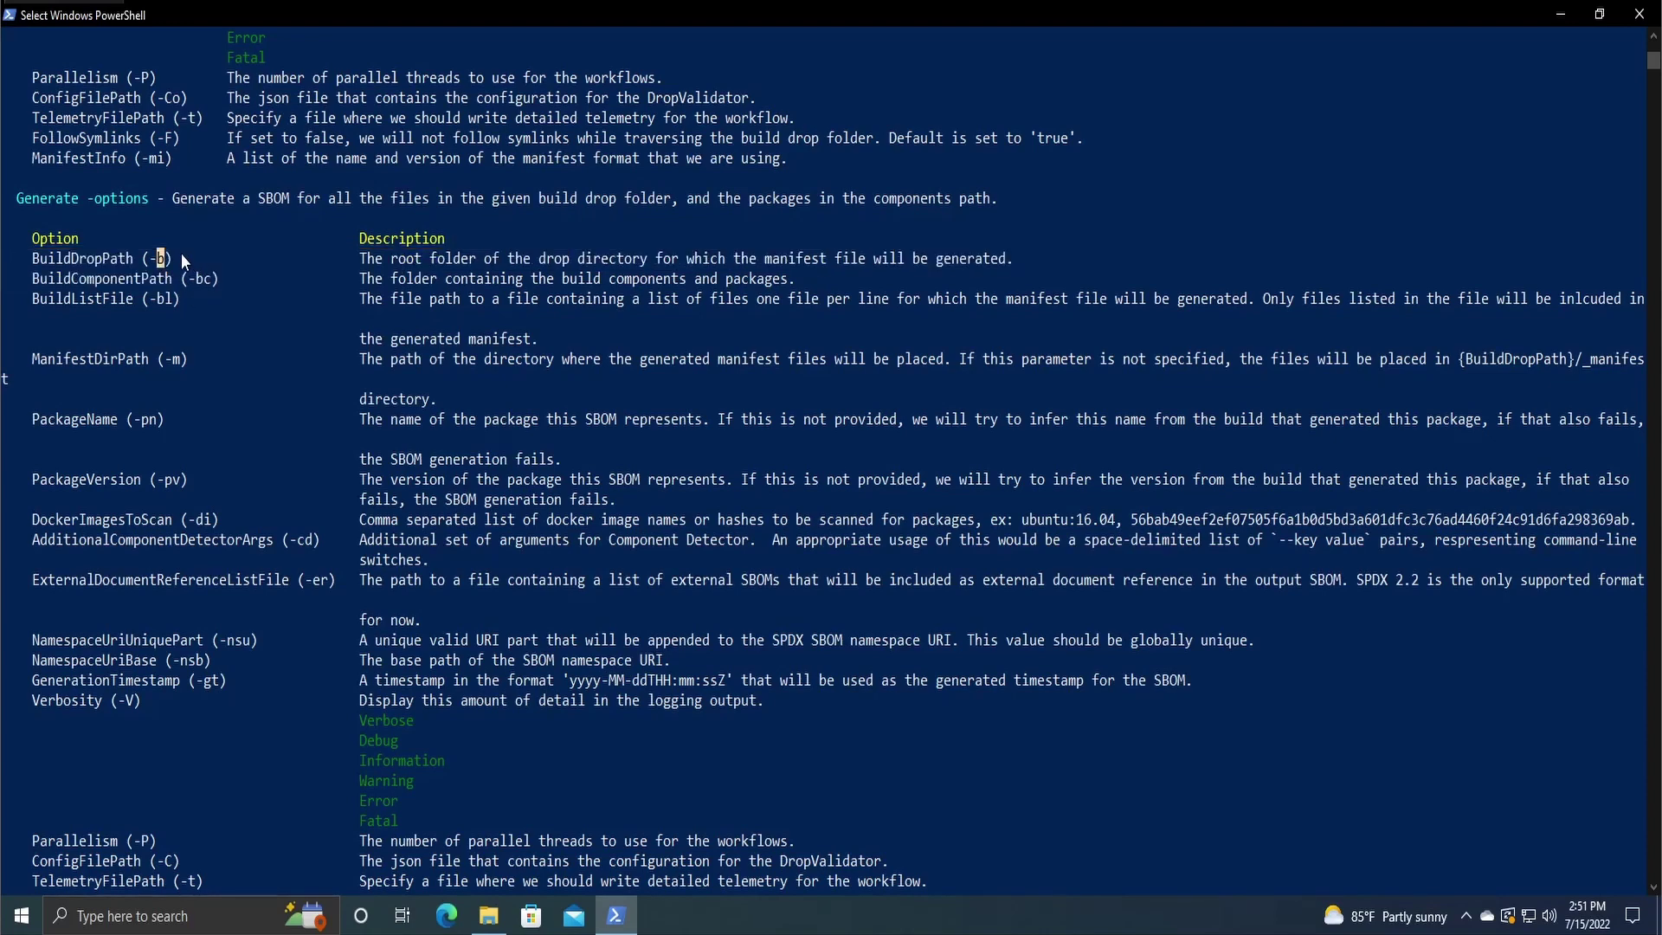
drag(363, 267, 1000, 260)
click(1018, 258)
drag(834, 279, 360, 278)
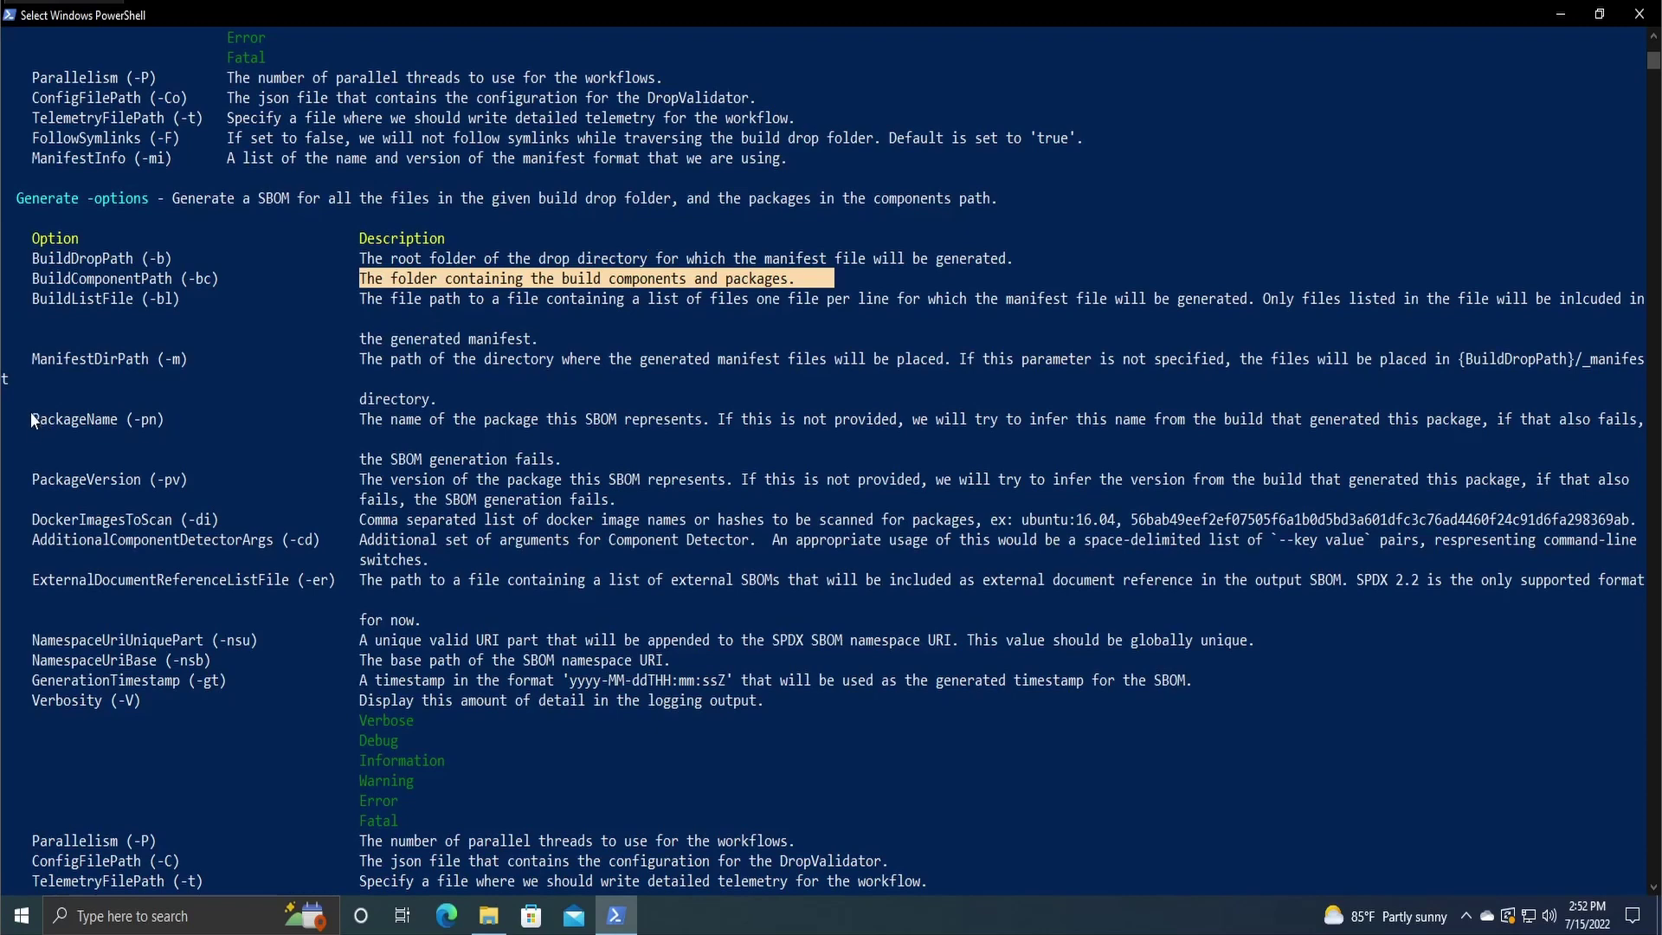
Step: Examine the PackageName (-pn), PackageVersion (-pv) and NamespaceUriBase (-nsb) options of the Generate action
drag(30, 419, 204, 487)
drag(220, 663, 29, 668)
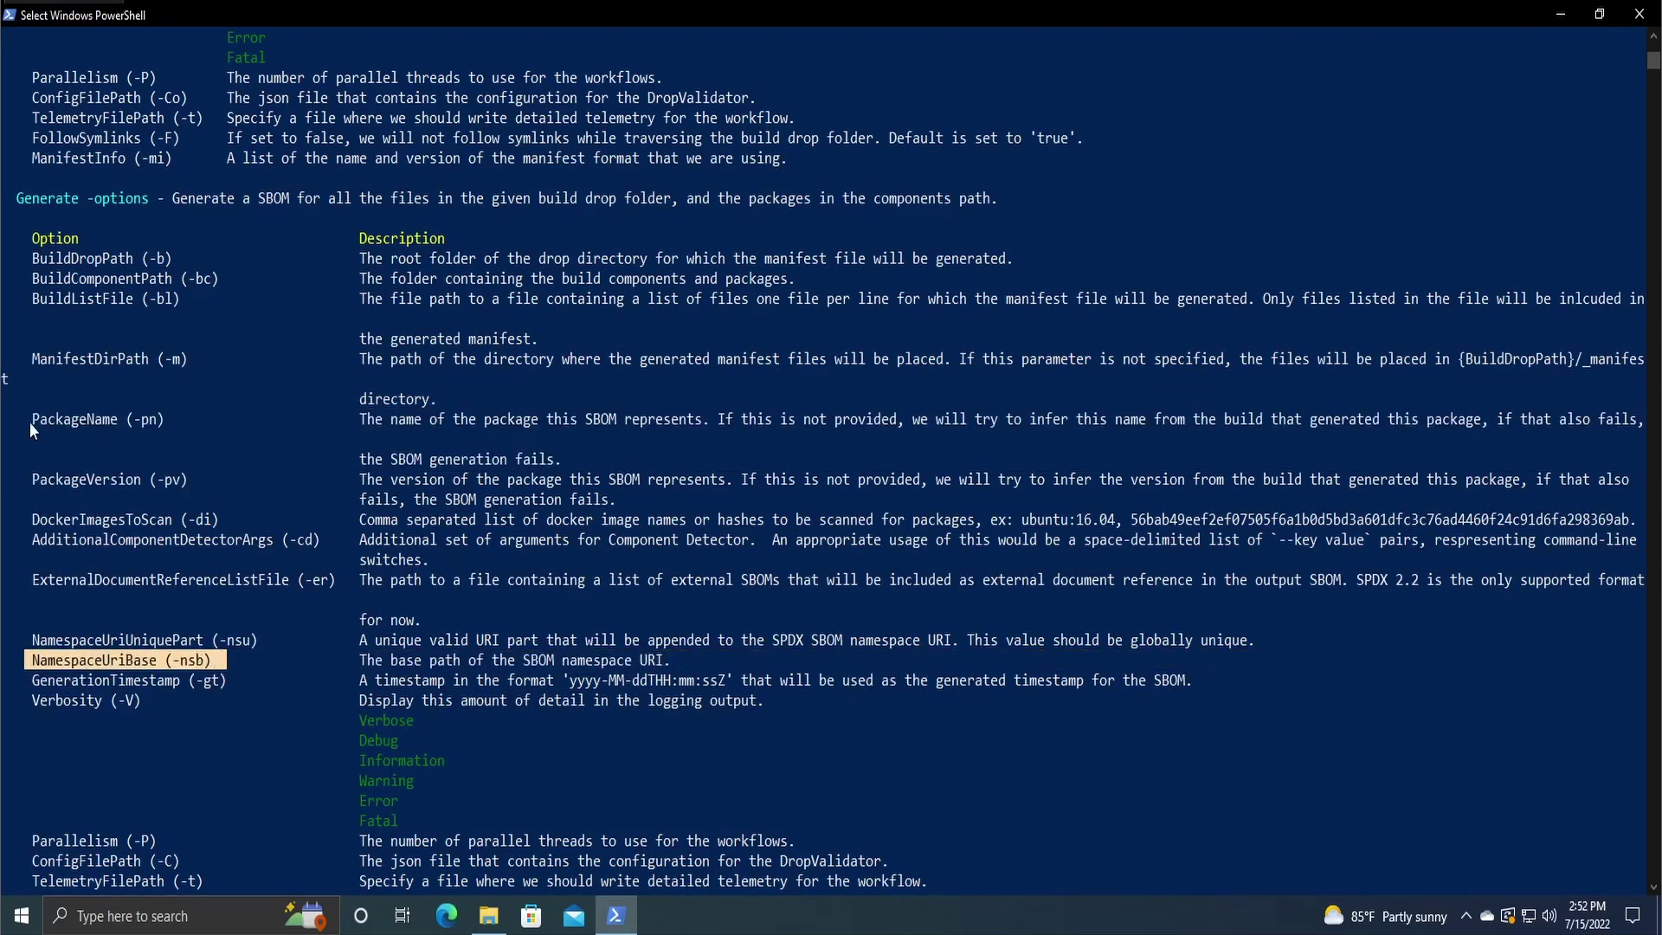
drag(29, 420, 163, 418)
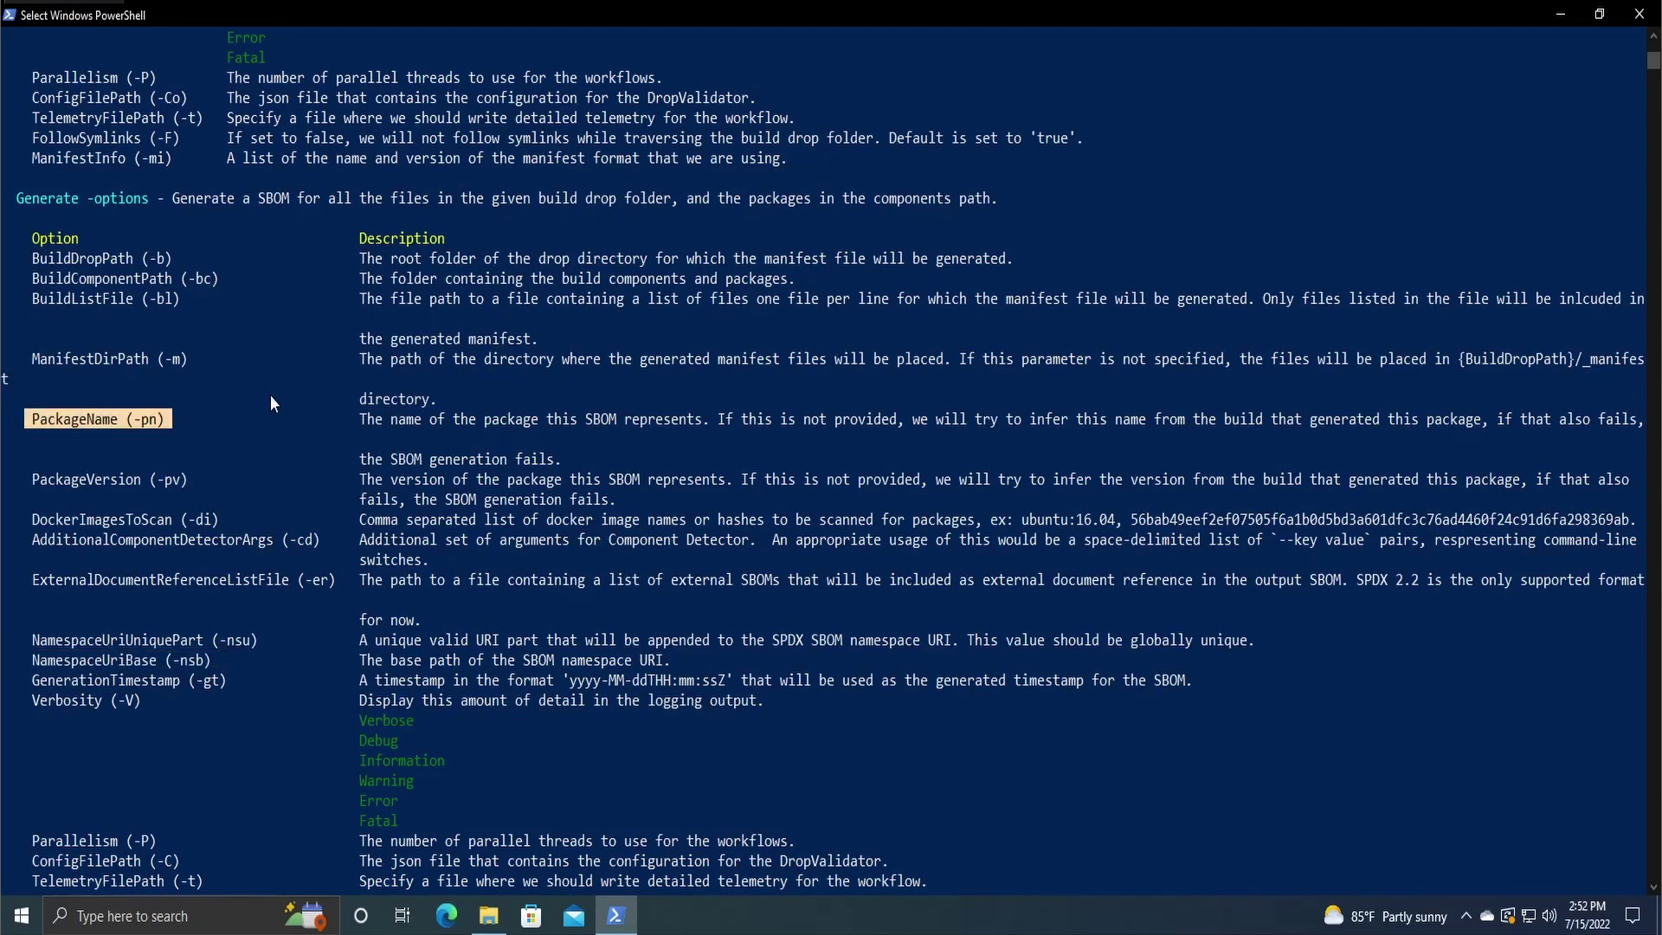
scroll(532, 414, down, 2)
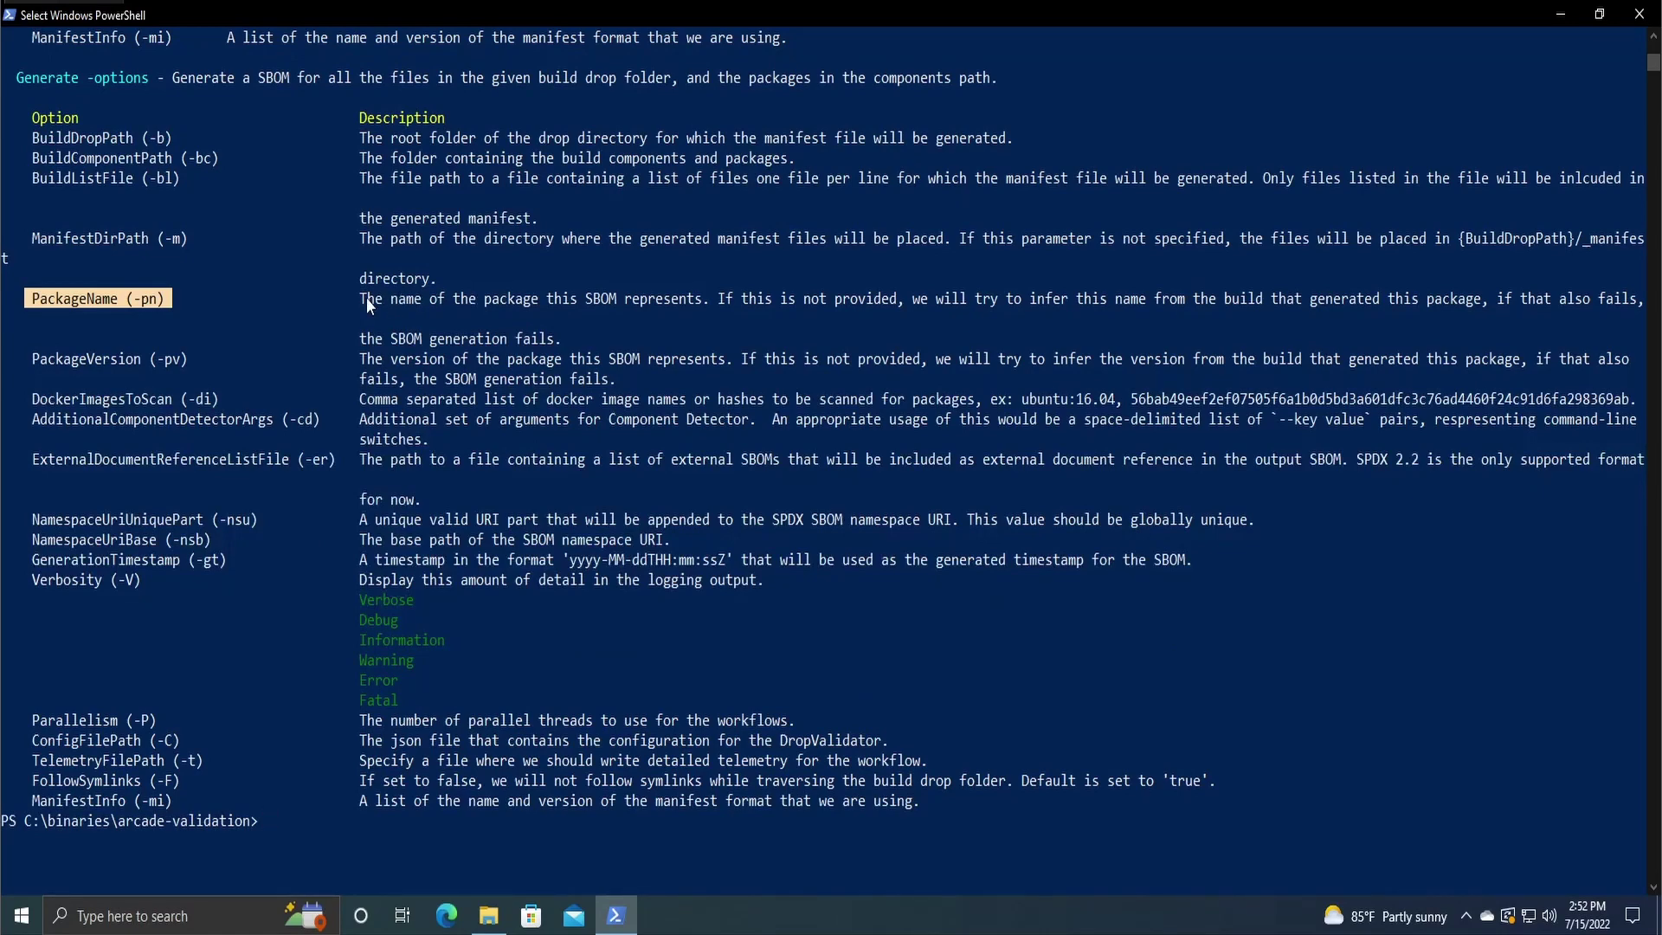
drag(265, 823, 122, 829)
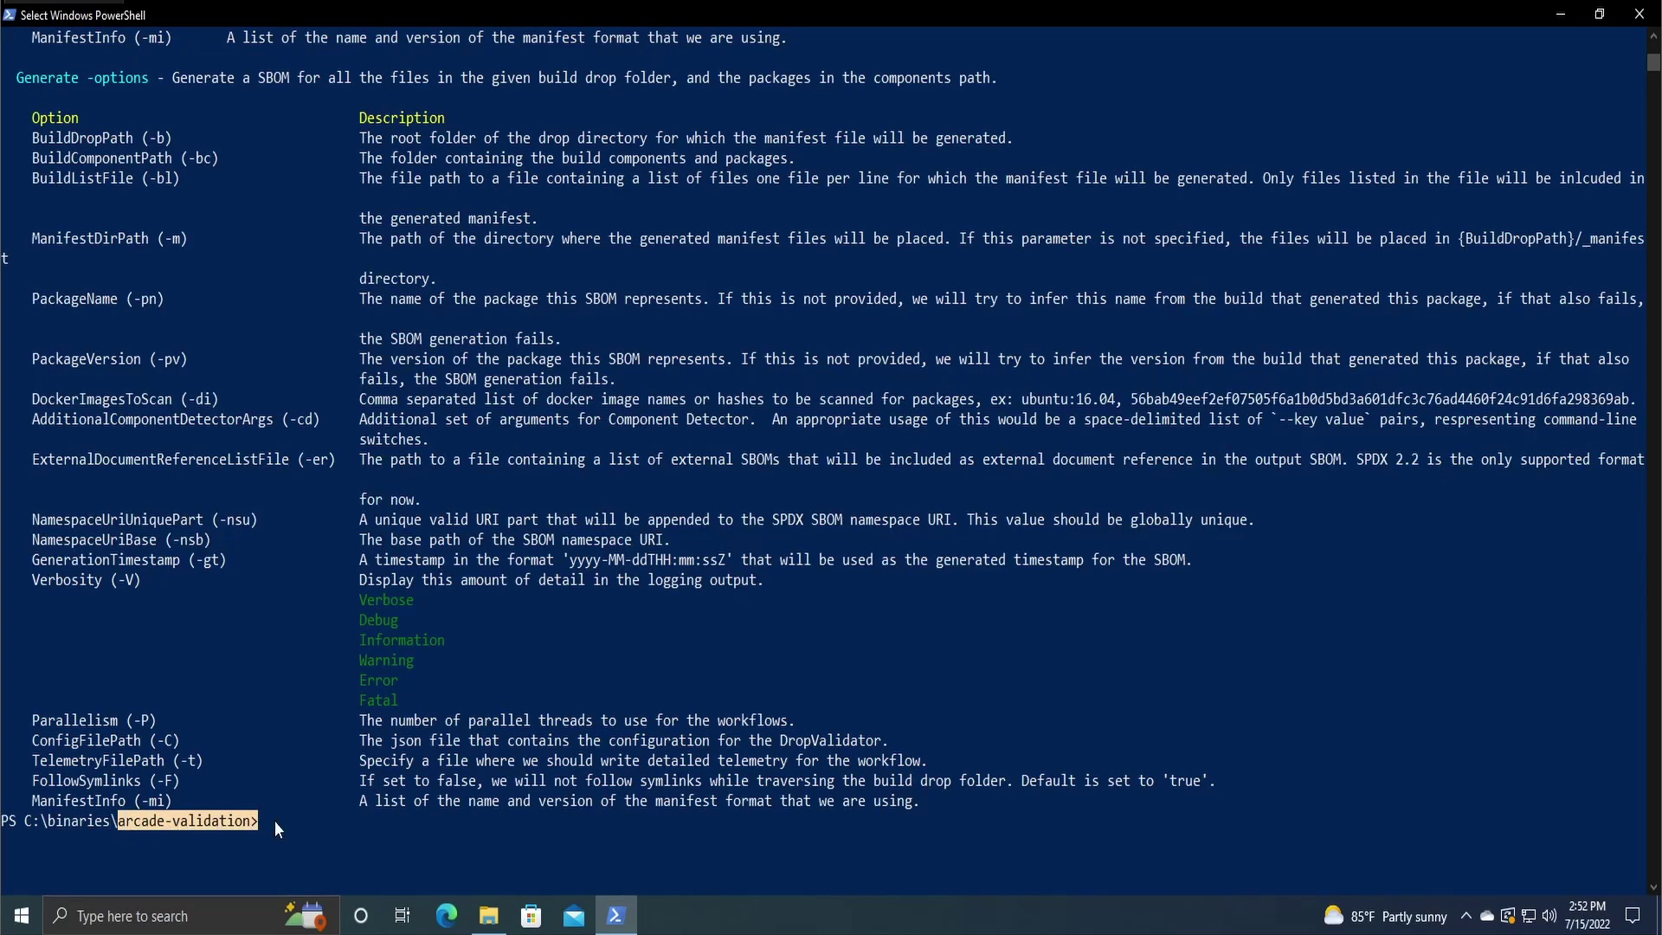
key(ctrl+c)
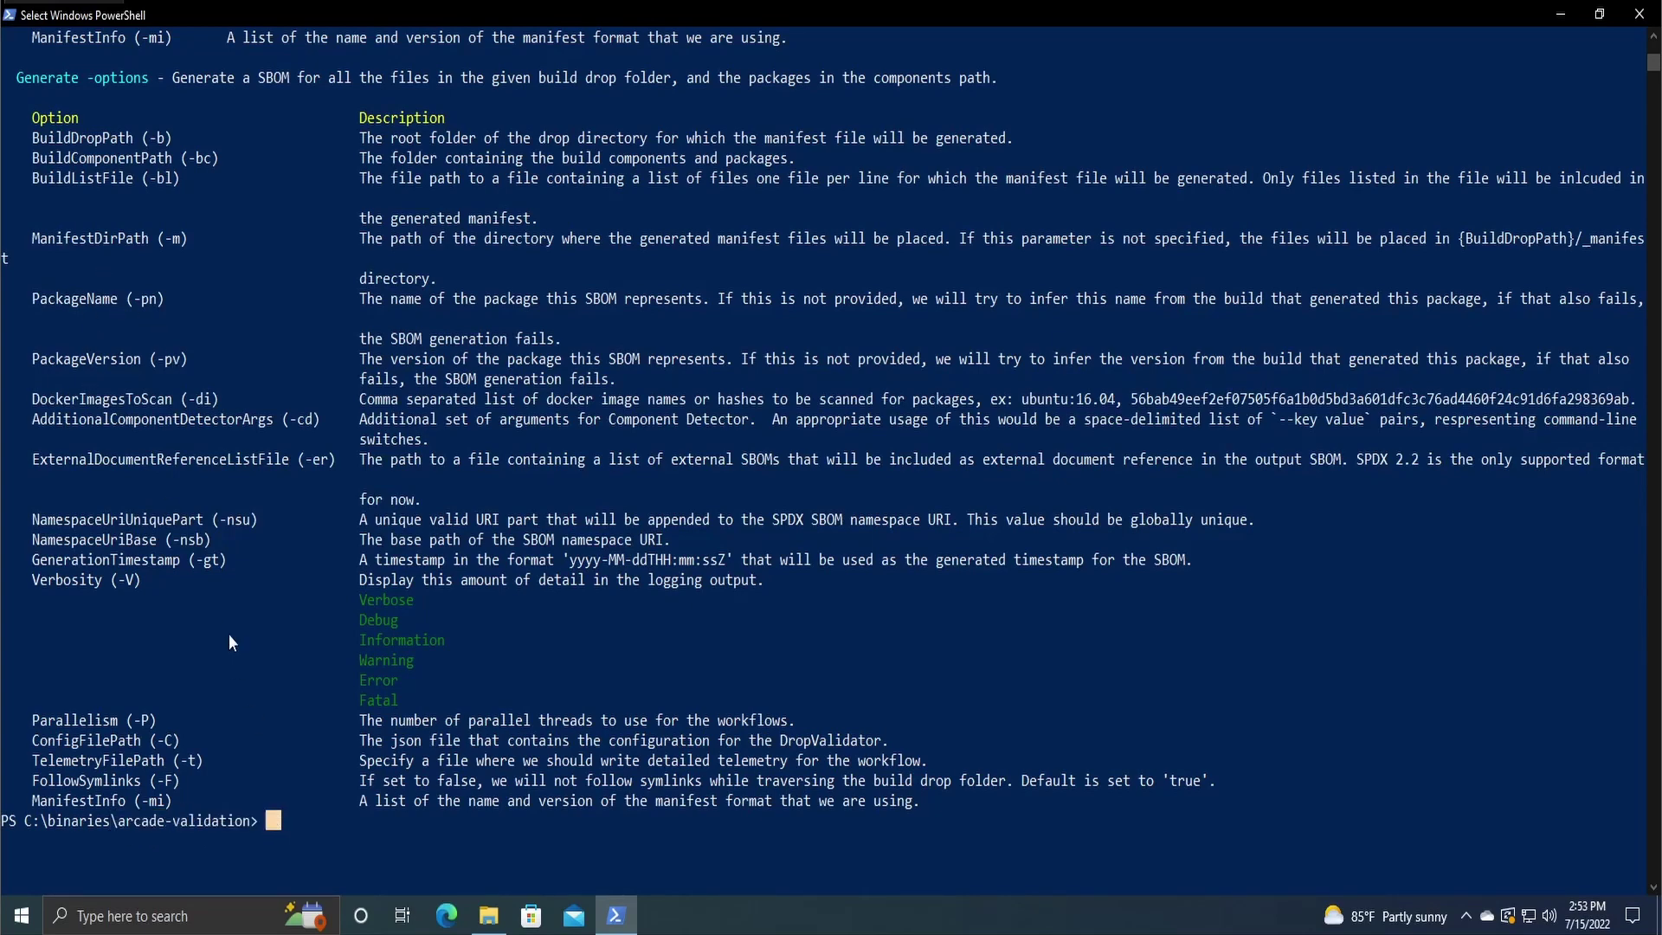
drag(201, 361, 33, 362)
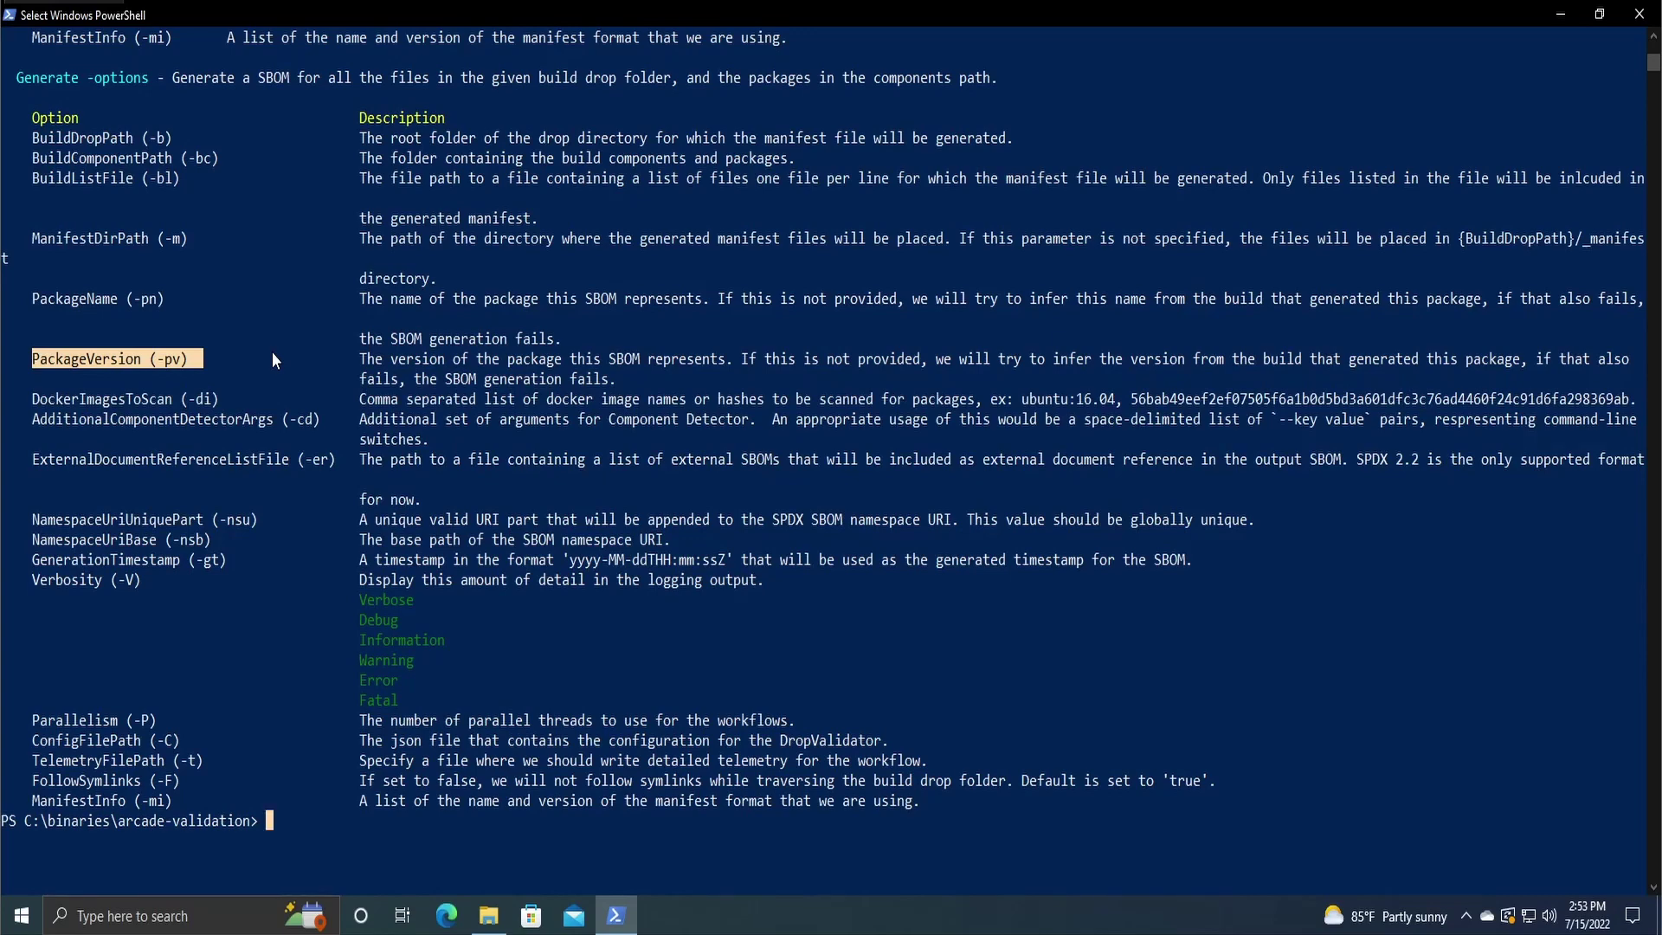
drag(226, 540, 26, 541)
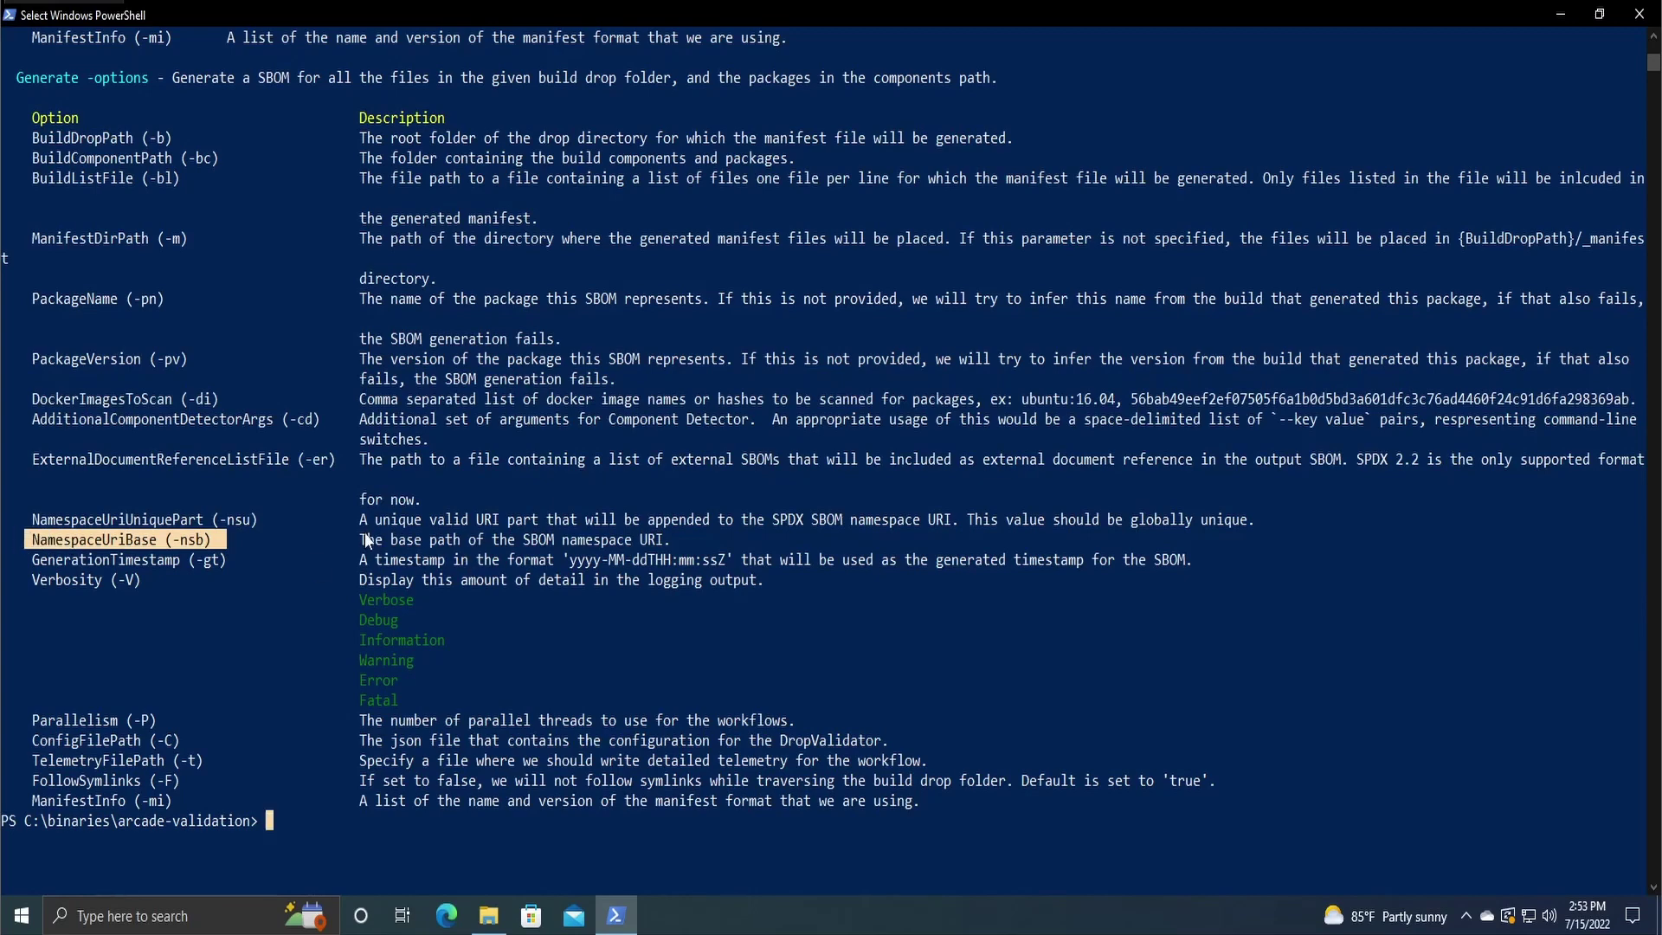
drag(356, 539, 671, 541)
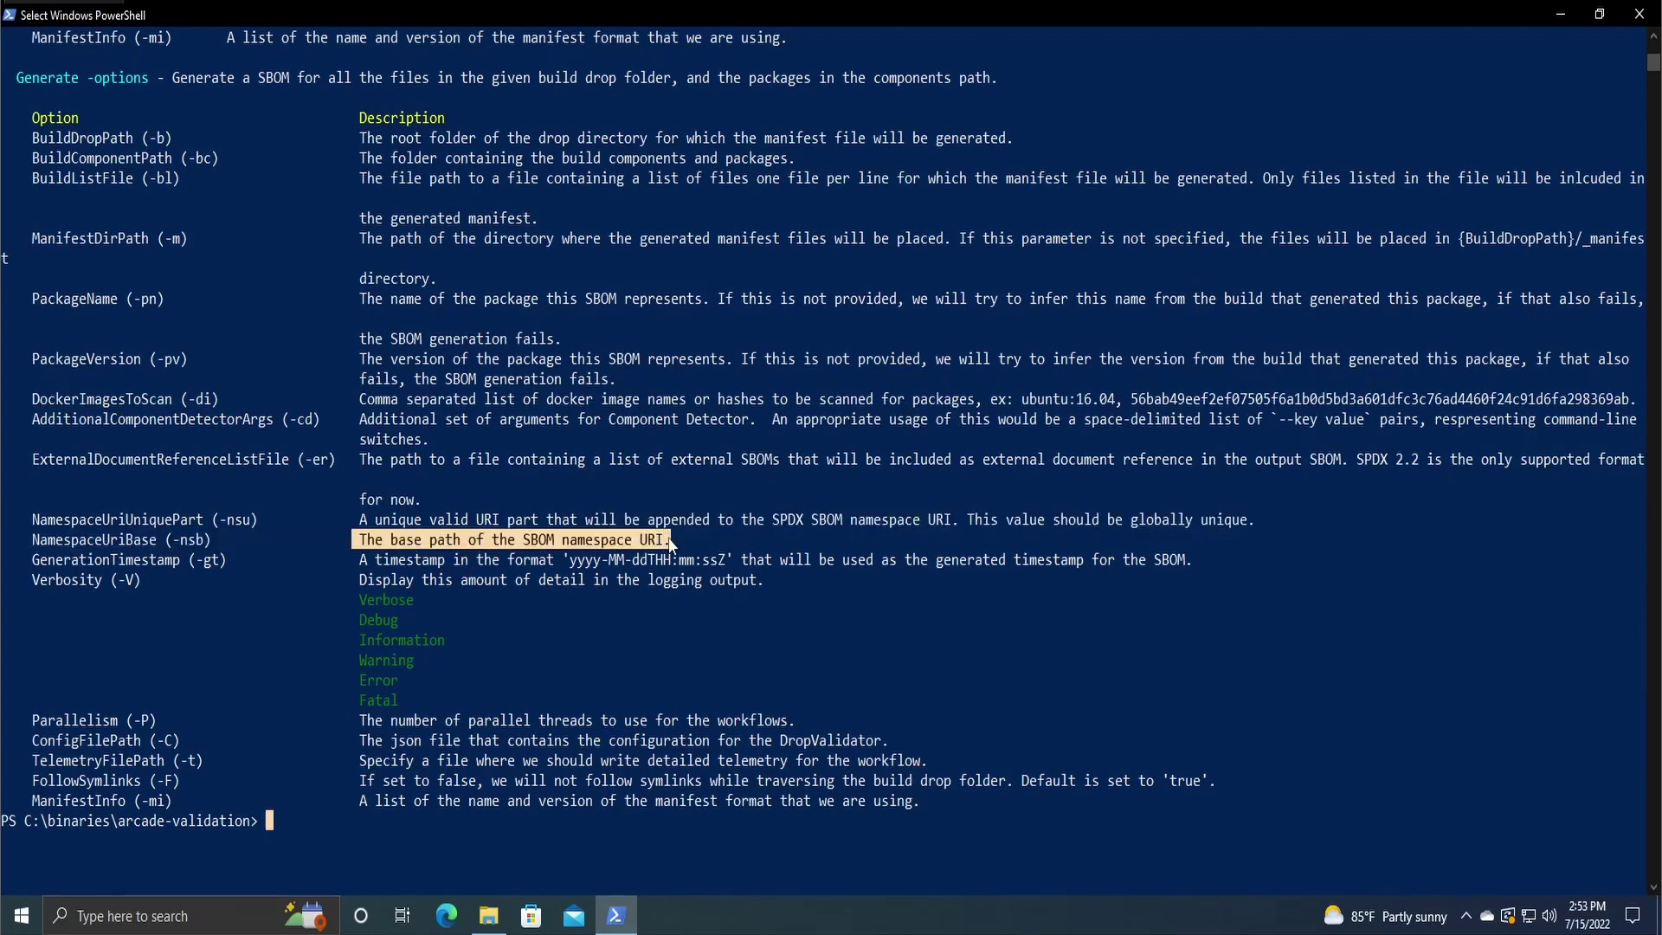
click(684, 540)
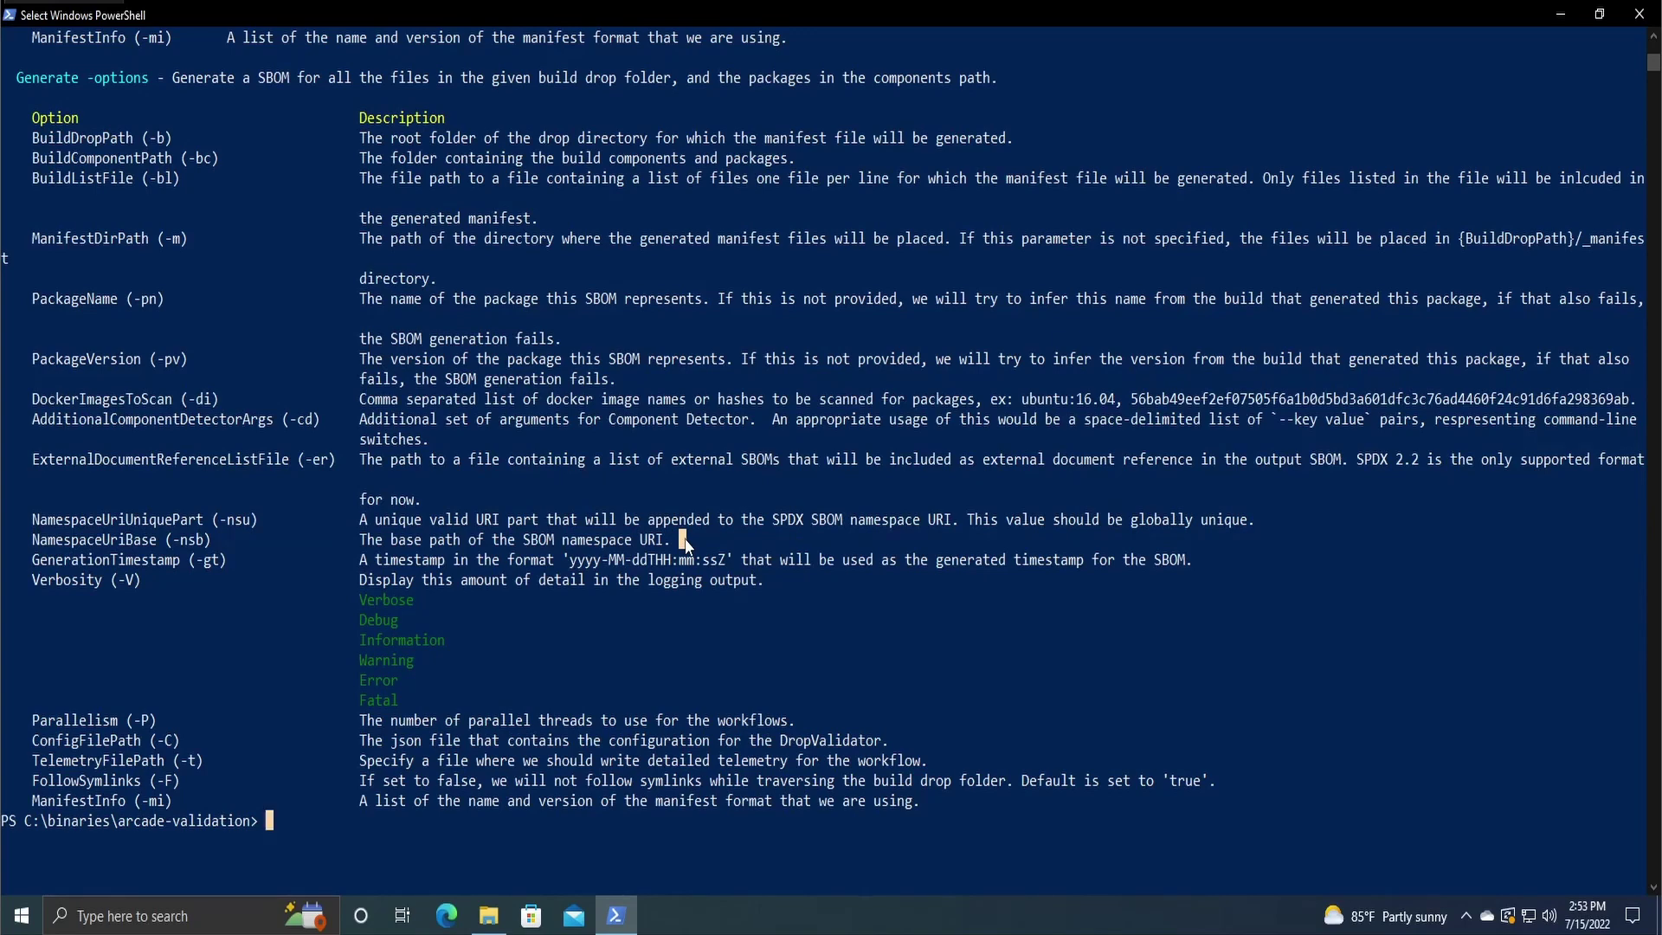
Step: Start a sbom-tool-win-x64.exe generate command with build drop path .\ and build component path .\src\
click(284, 821)
text(sbom-tool-win-x64.exe)
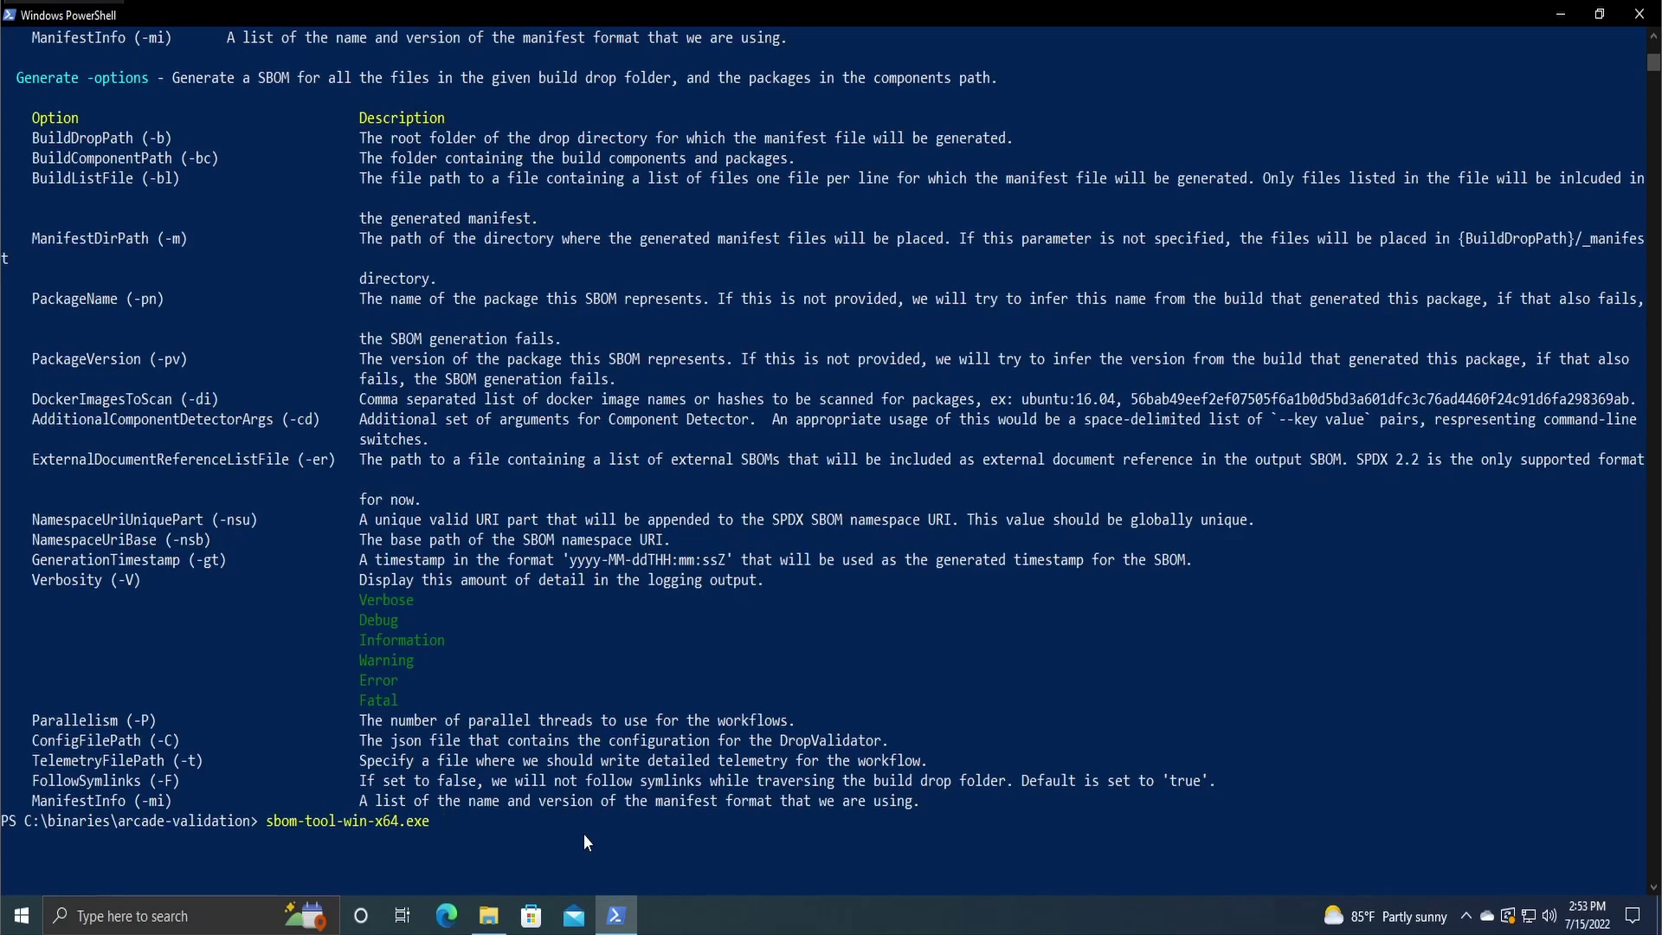
text( generate -b .\ -bc sr)
key(Tab)
text(-pn arcade-va)
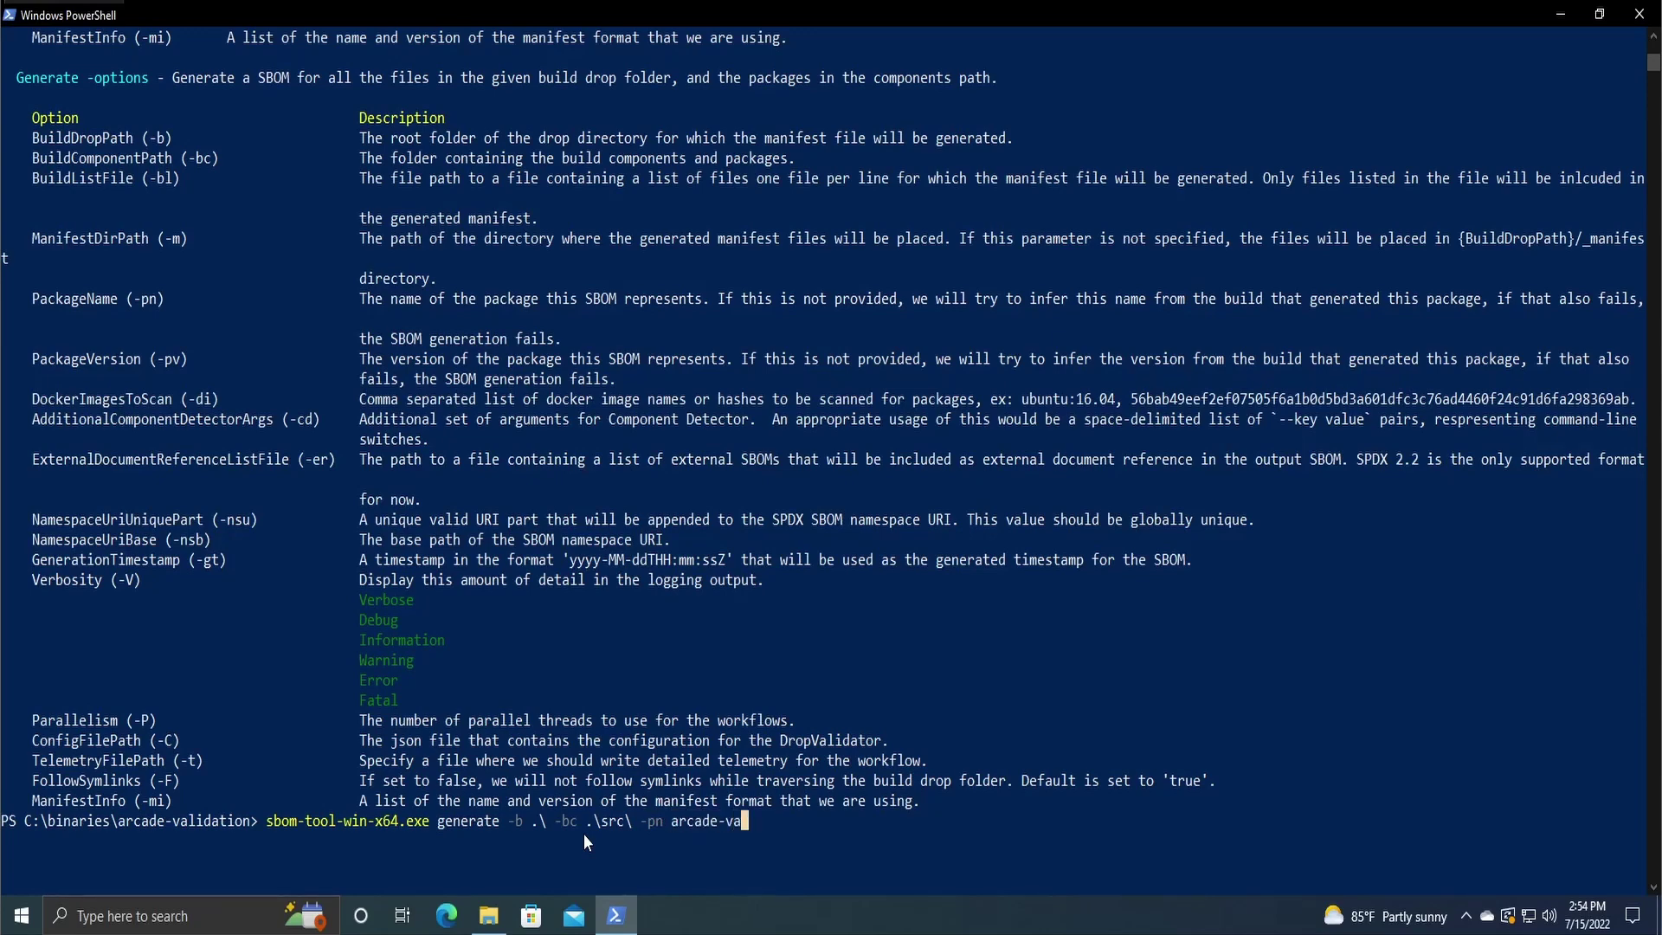
text(lidation -pv 1.0)
text(-nsb)
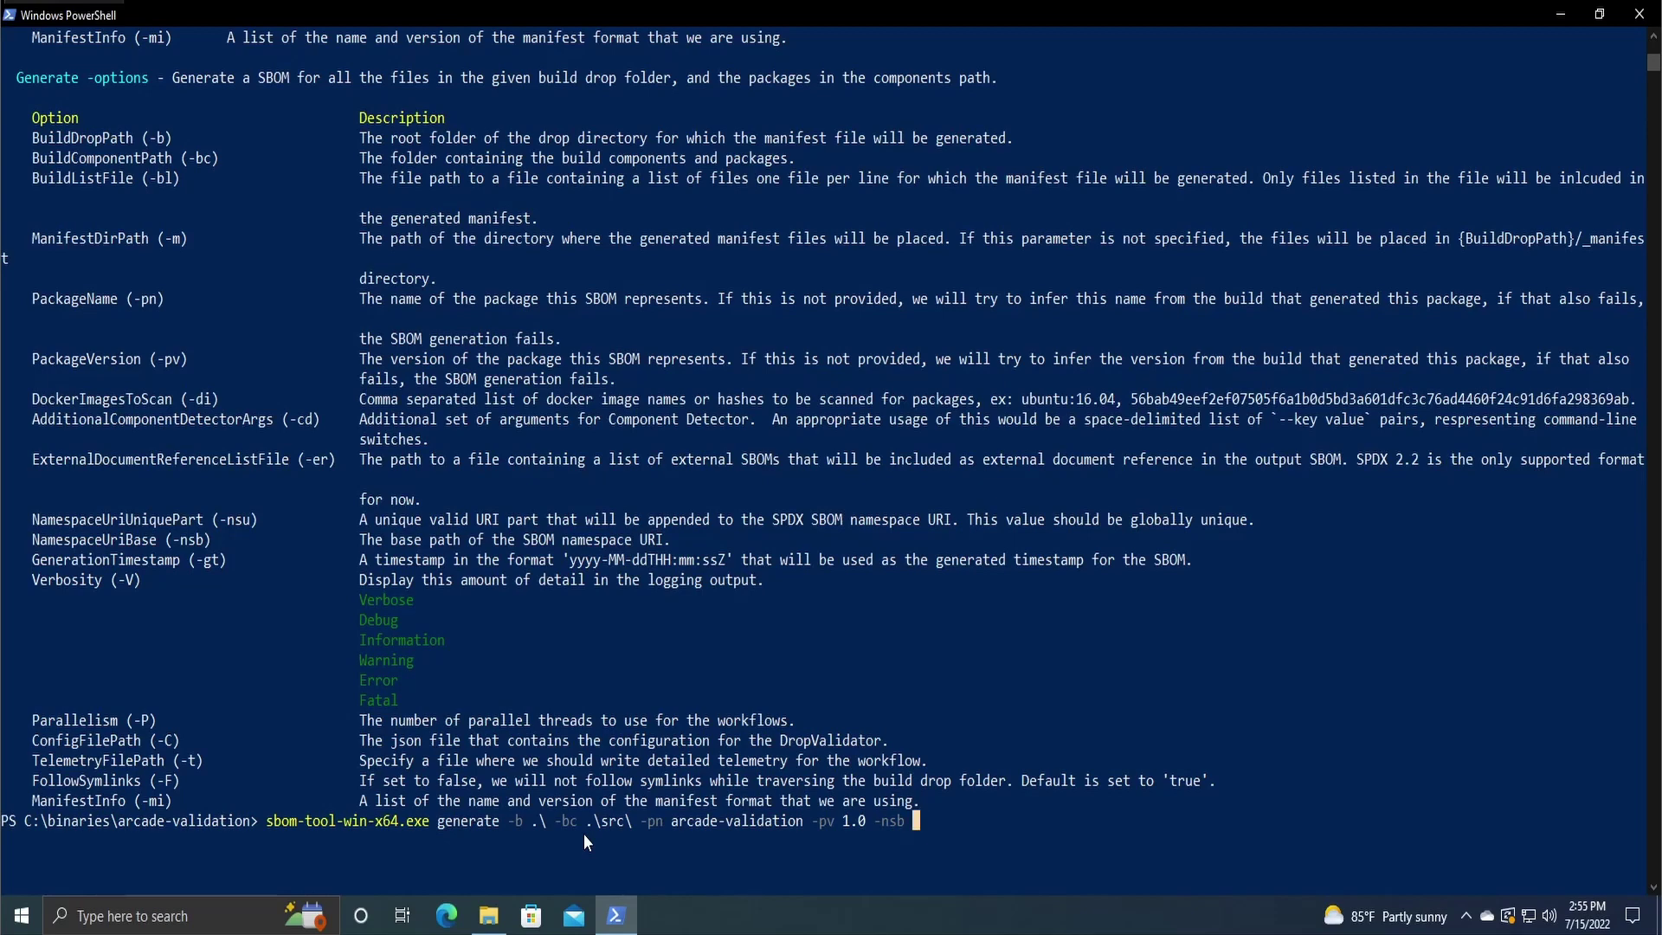
text(https://learnsbom.com)
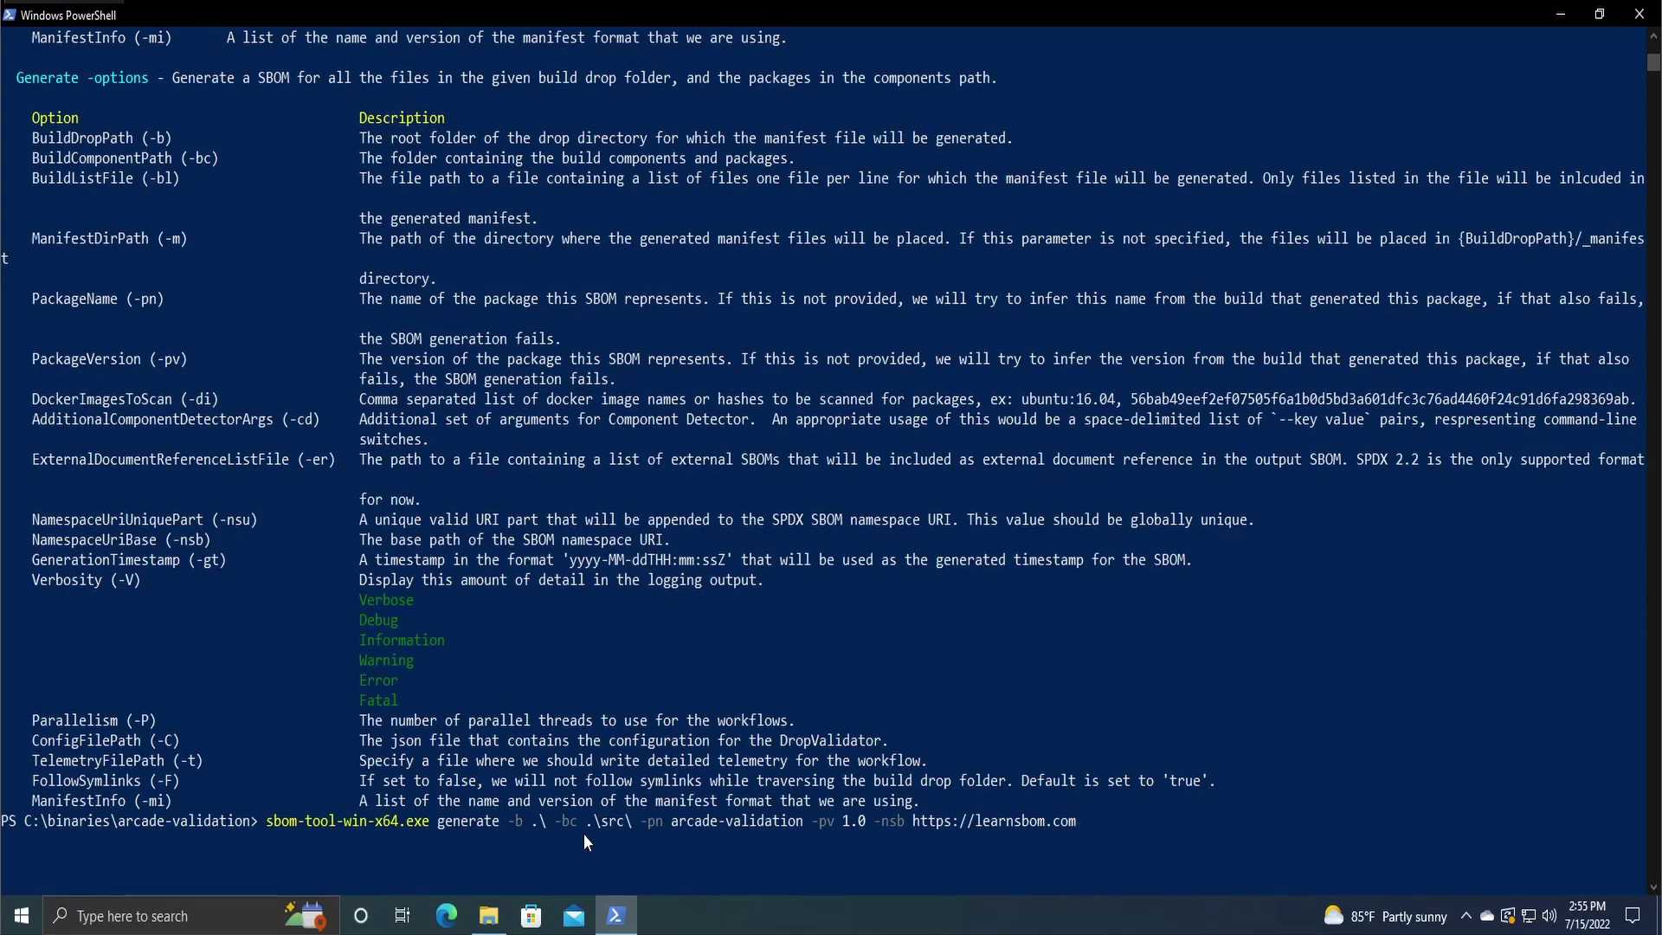
click(496, 818)
drag(497, 818, 1104, 820)
click(1104, 820)
key(Return)
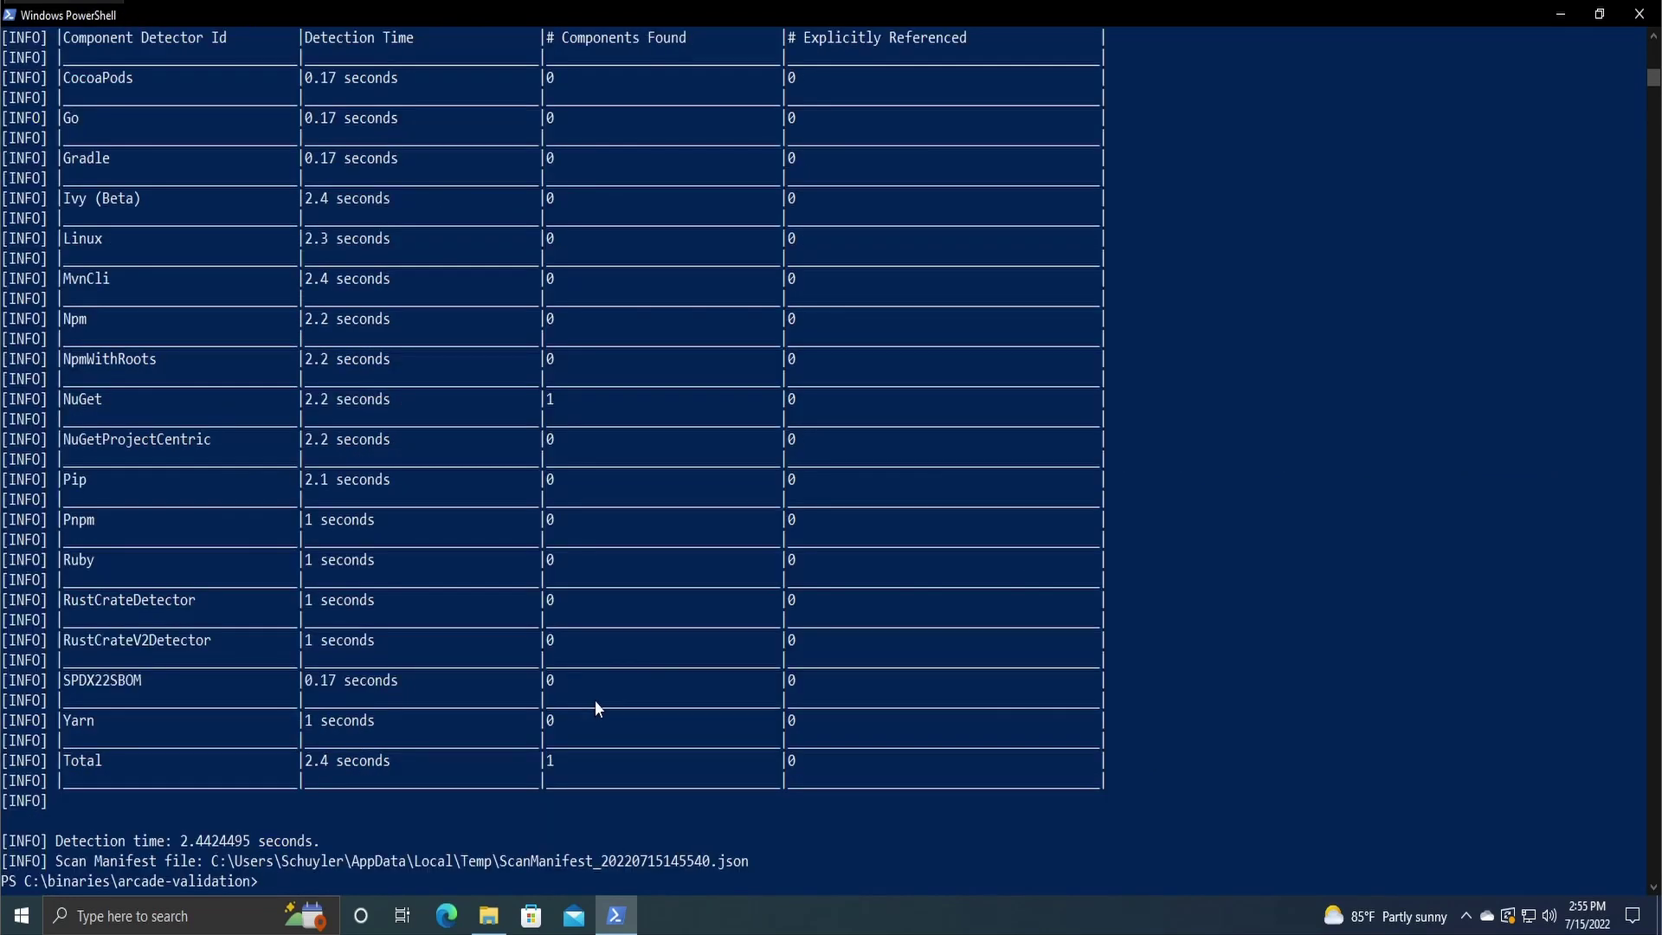
Step: Review the generation log from the executed command onward and the columns of the component detector table
scroll(594, 699, up, 10)
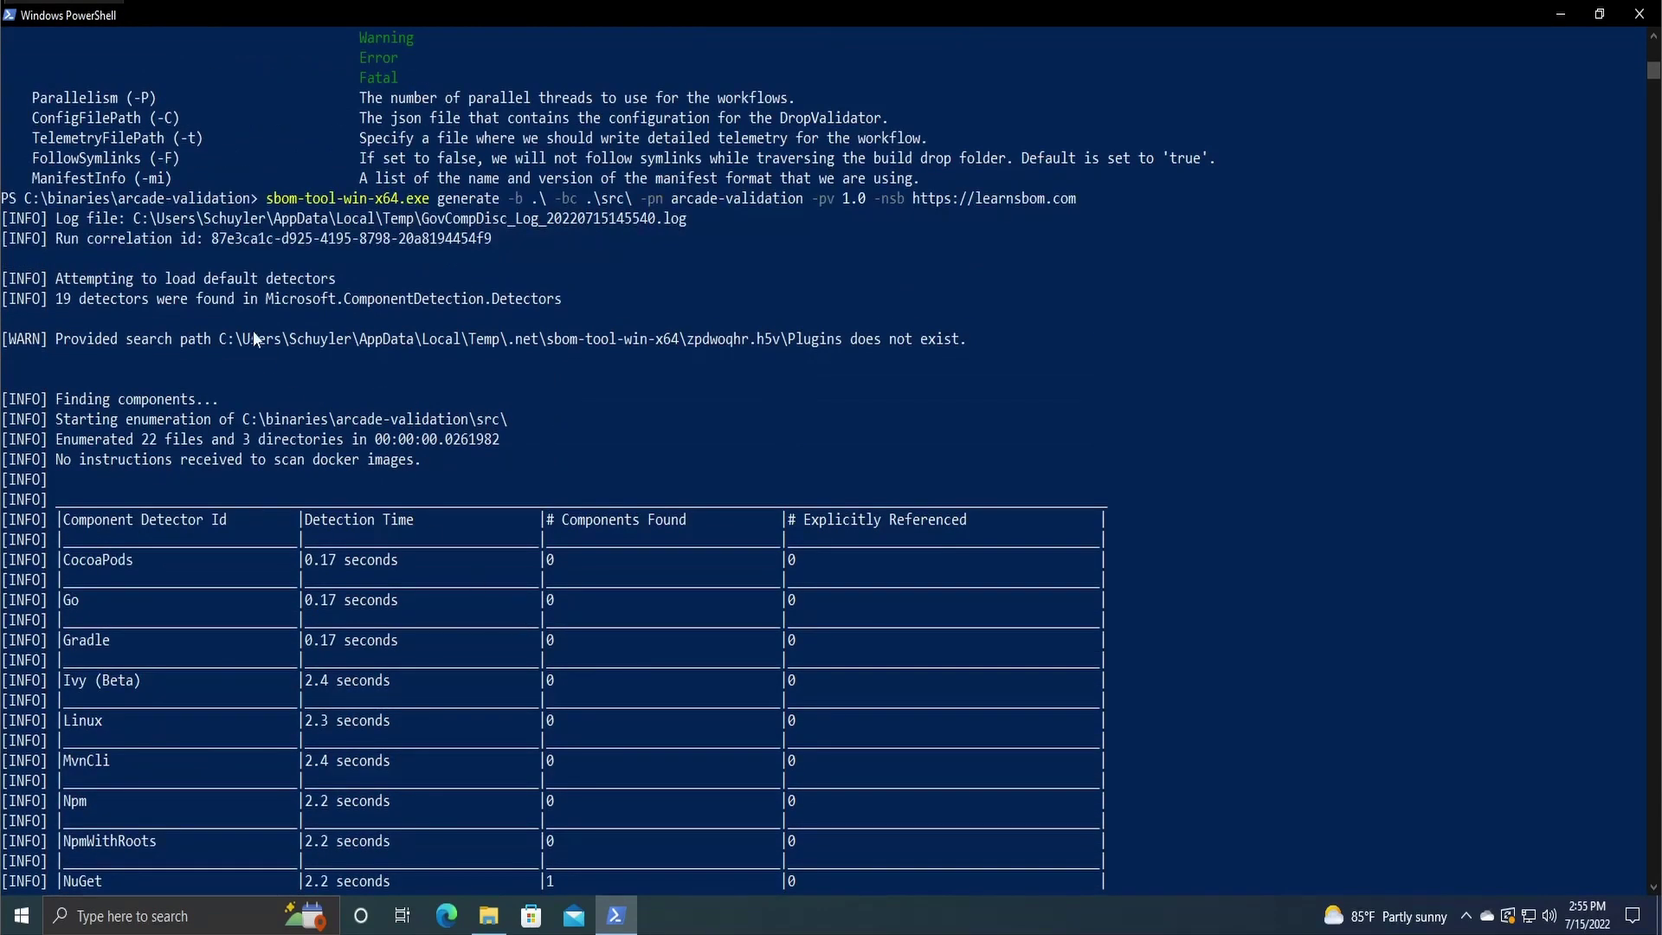
scroll(302, 293, up, 1)
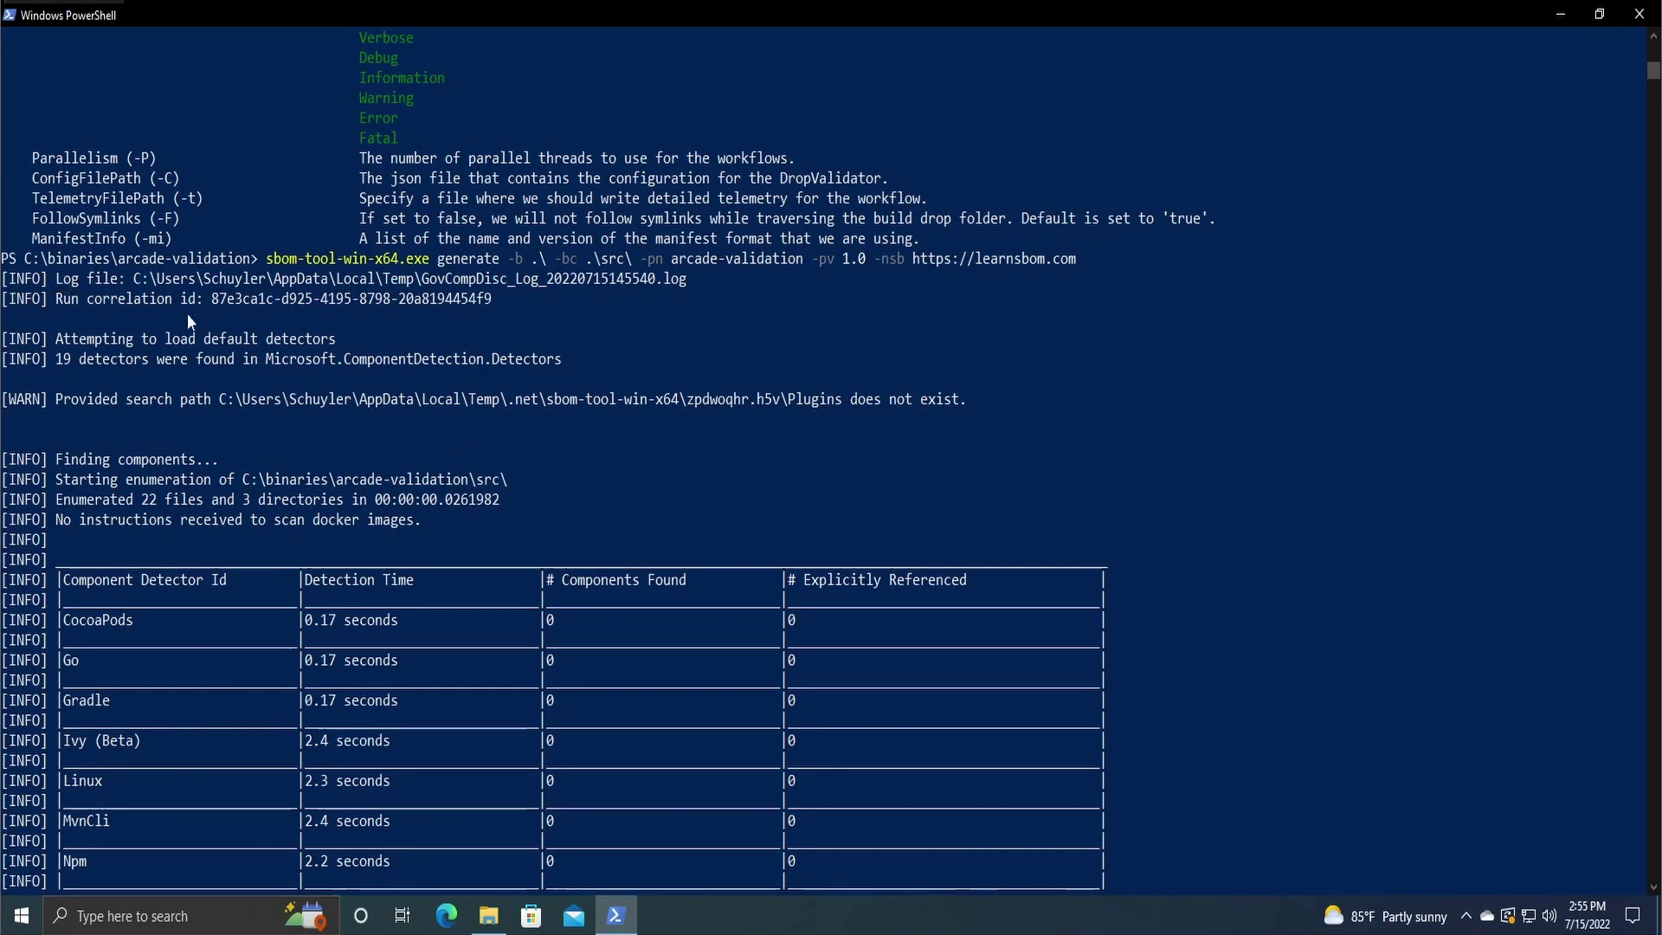
scroll(205, 381, down, 3)
scroll(106, 375, down, 2)
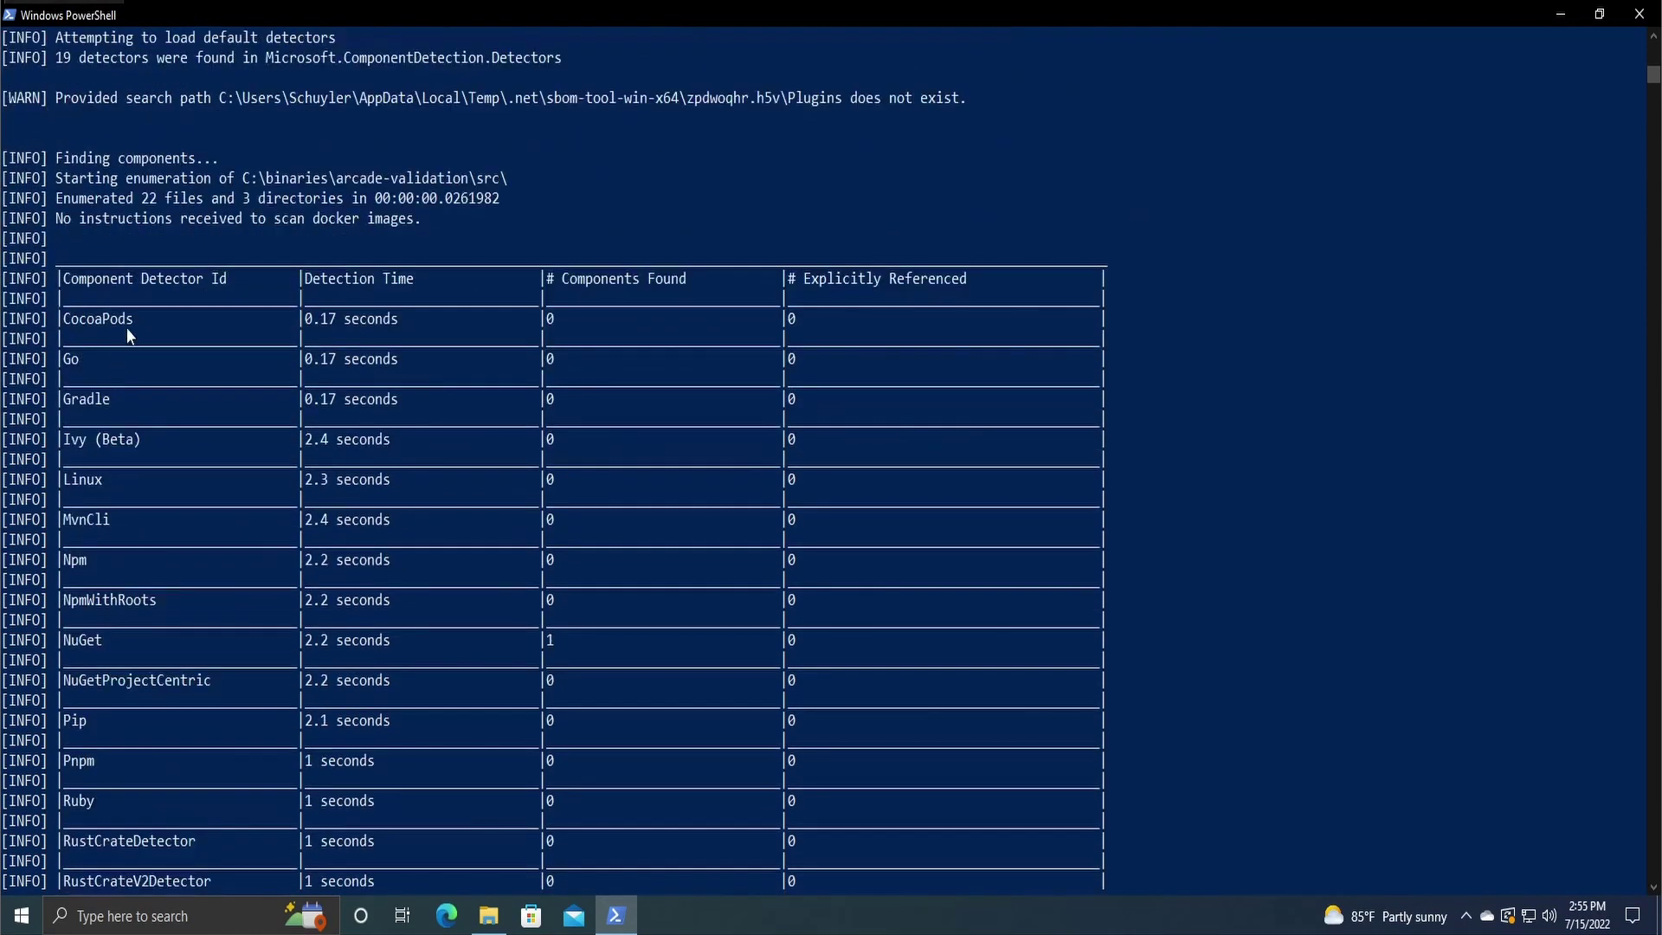
scroll(61, 277, down, 2)
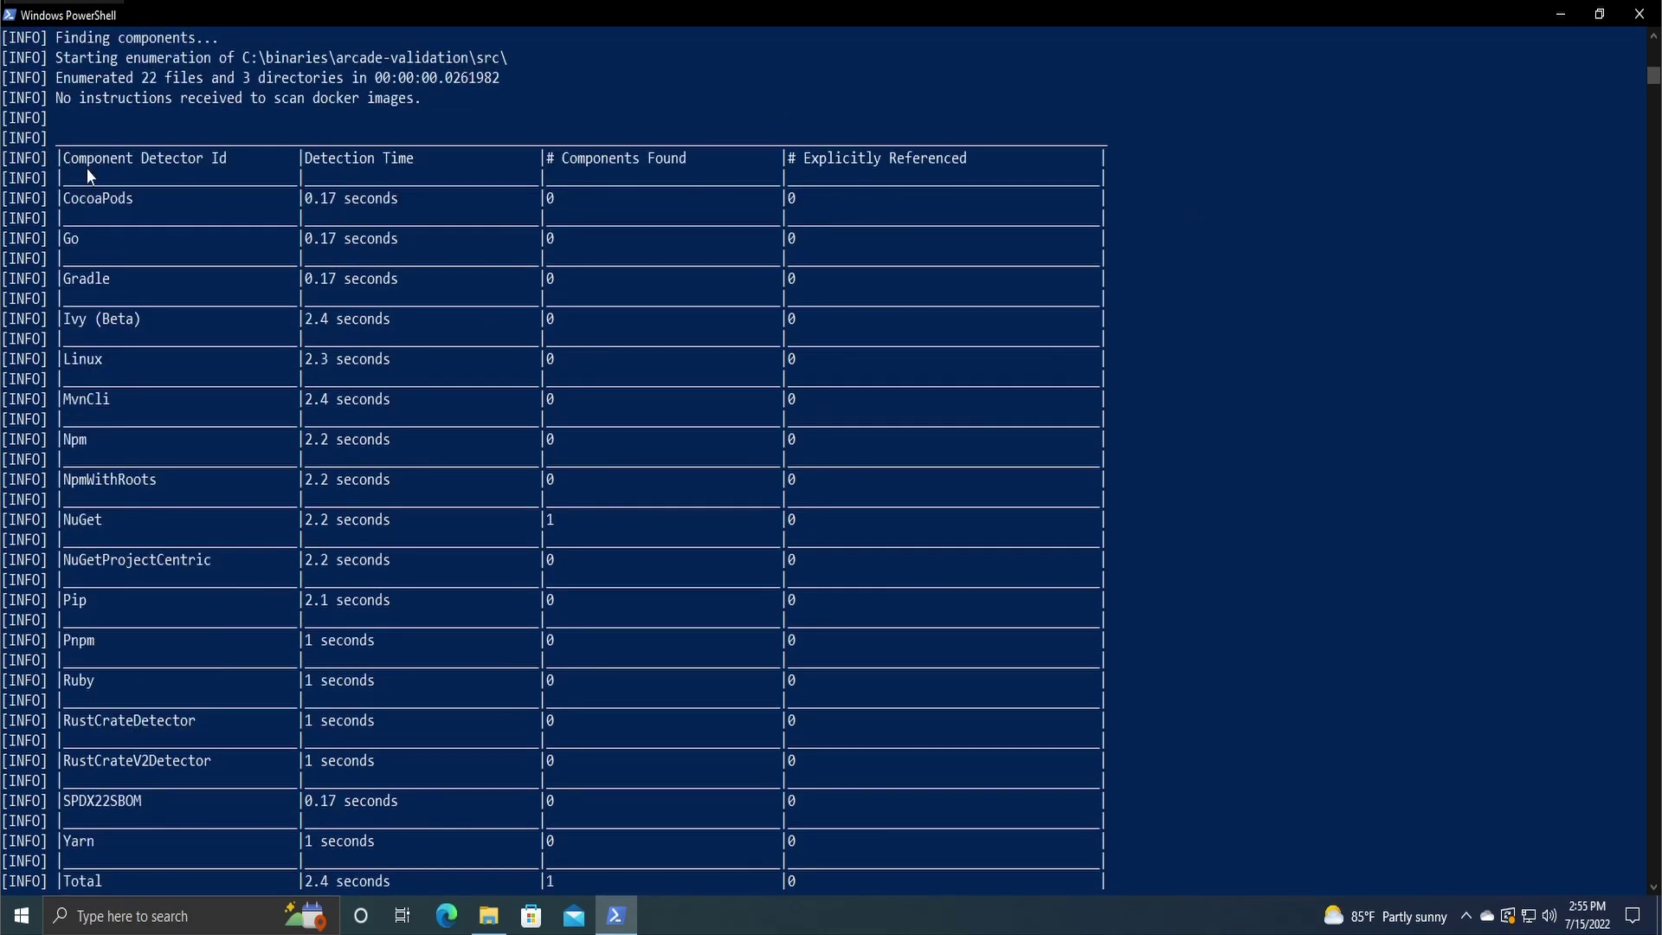
drag(62, 160, 184, 160)
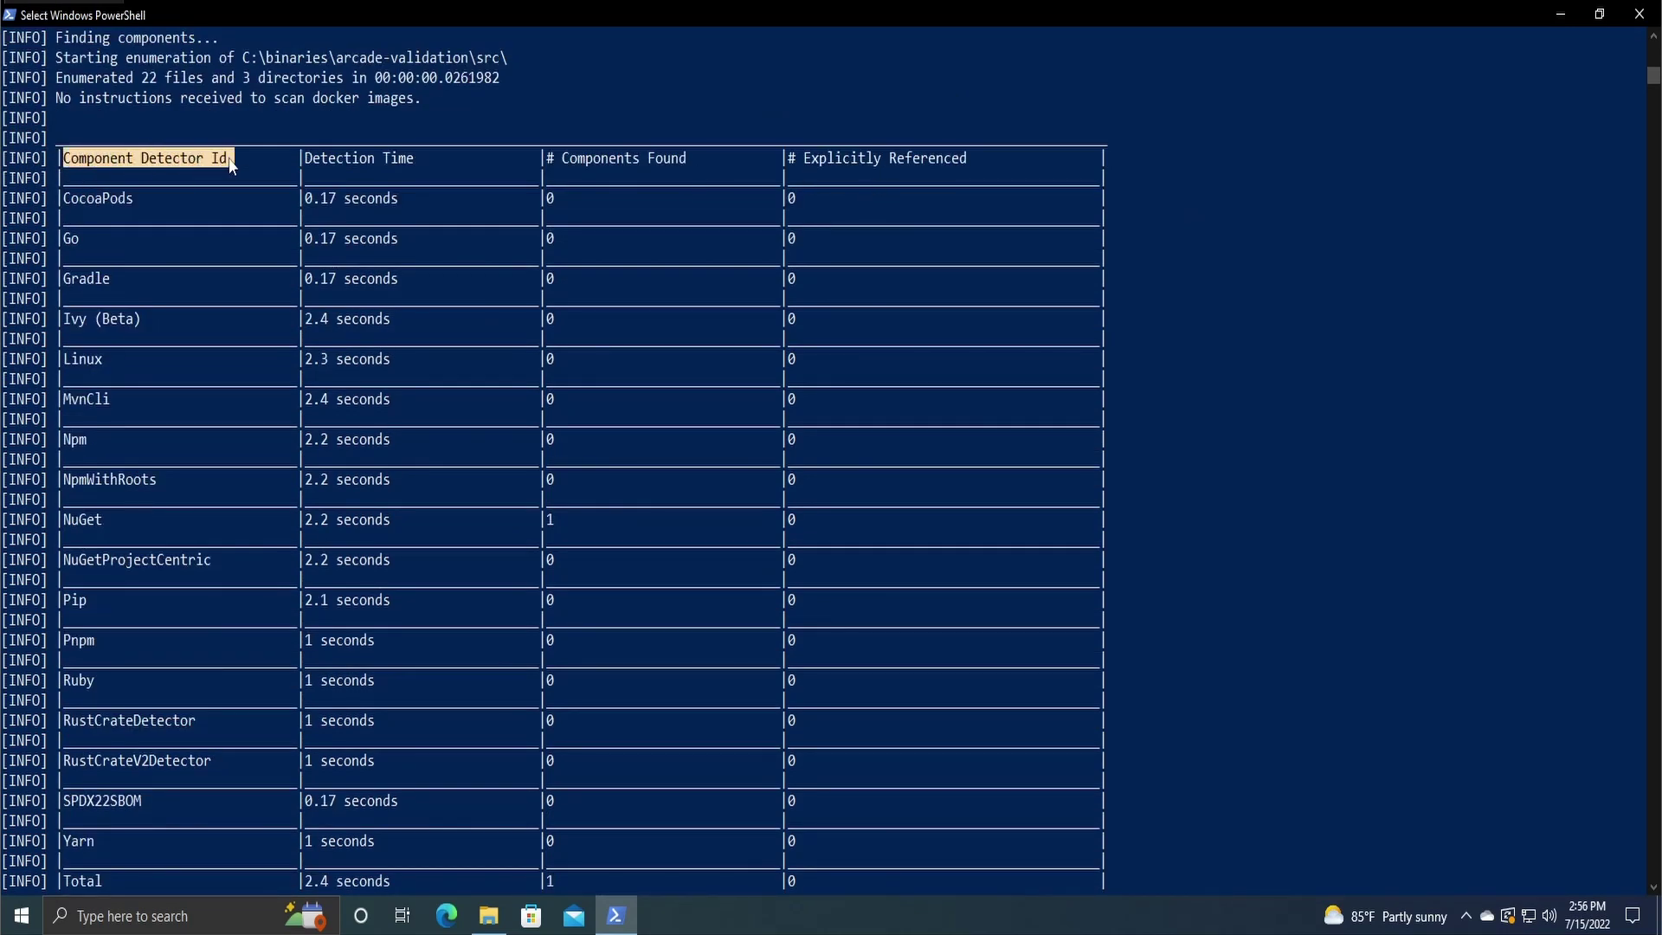
scroll(206, 211, down, 4)
scroll(206, 211, up, 4)
drag(445, 159, 431, 183)
click(437, 205)
scroll(606, 191, down, 1)
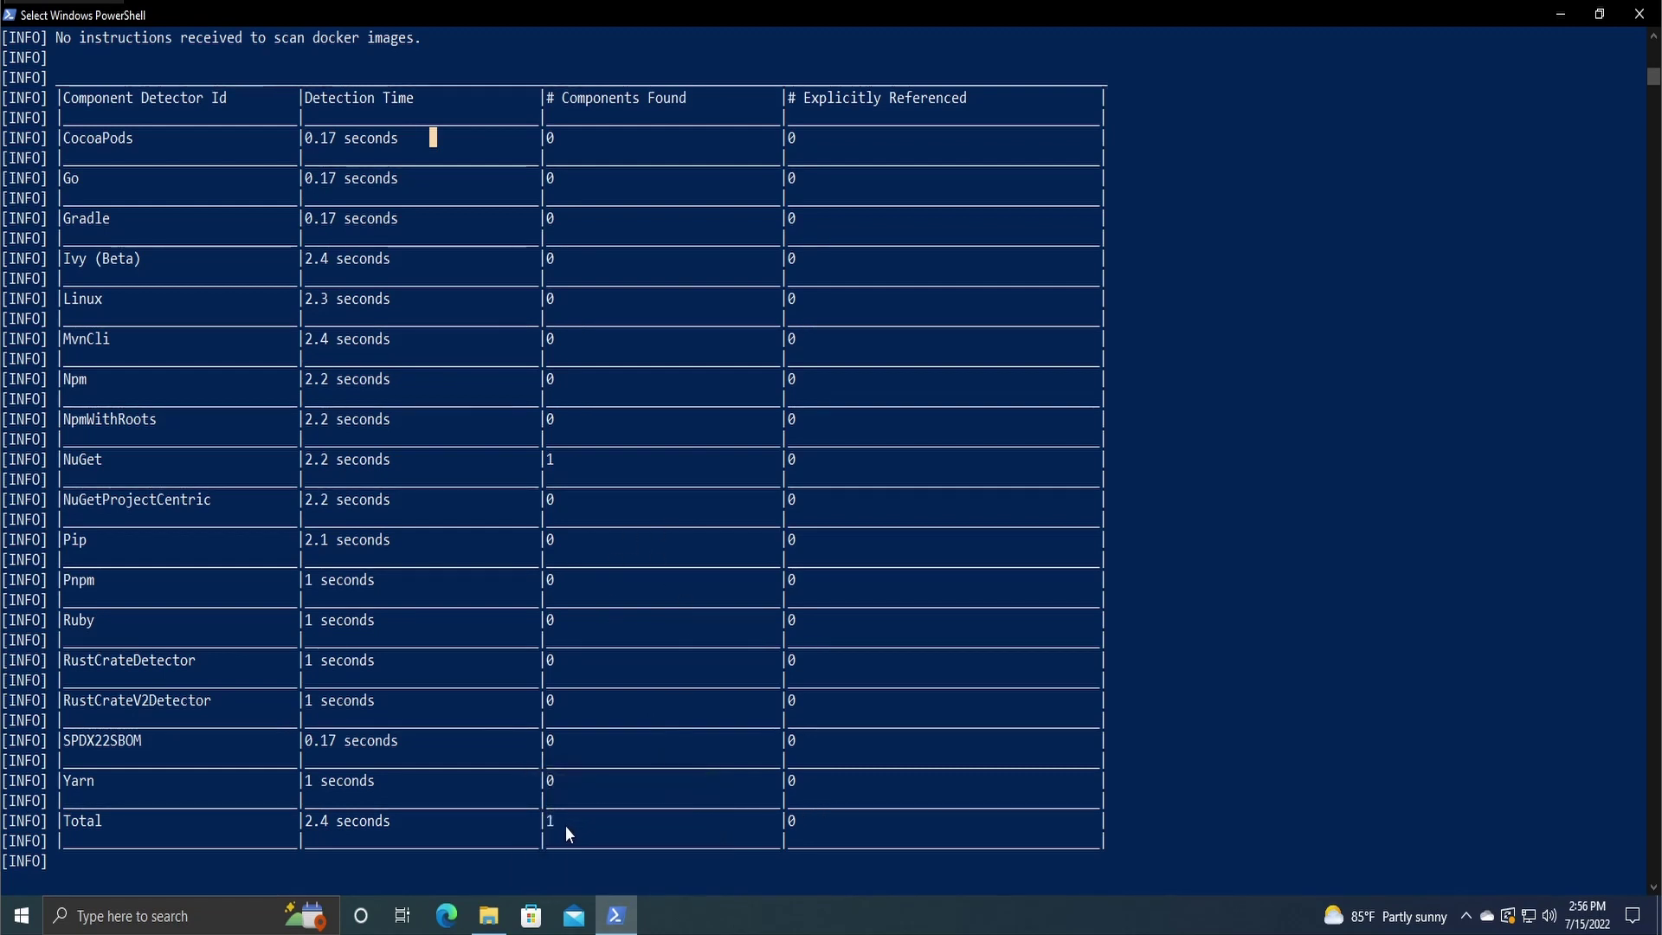
Step: Examine the NuGet row's found and explicitly referenced components and the list of detectors in the table
drag(567, 459, 62, 460)
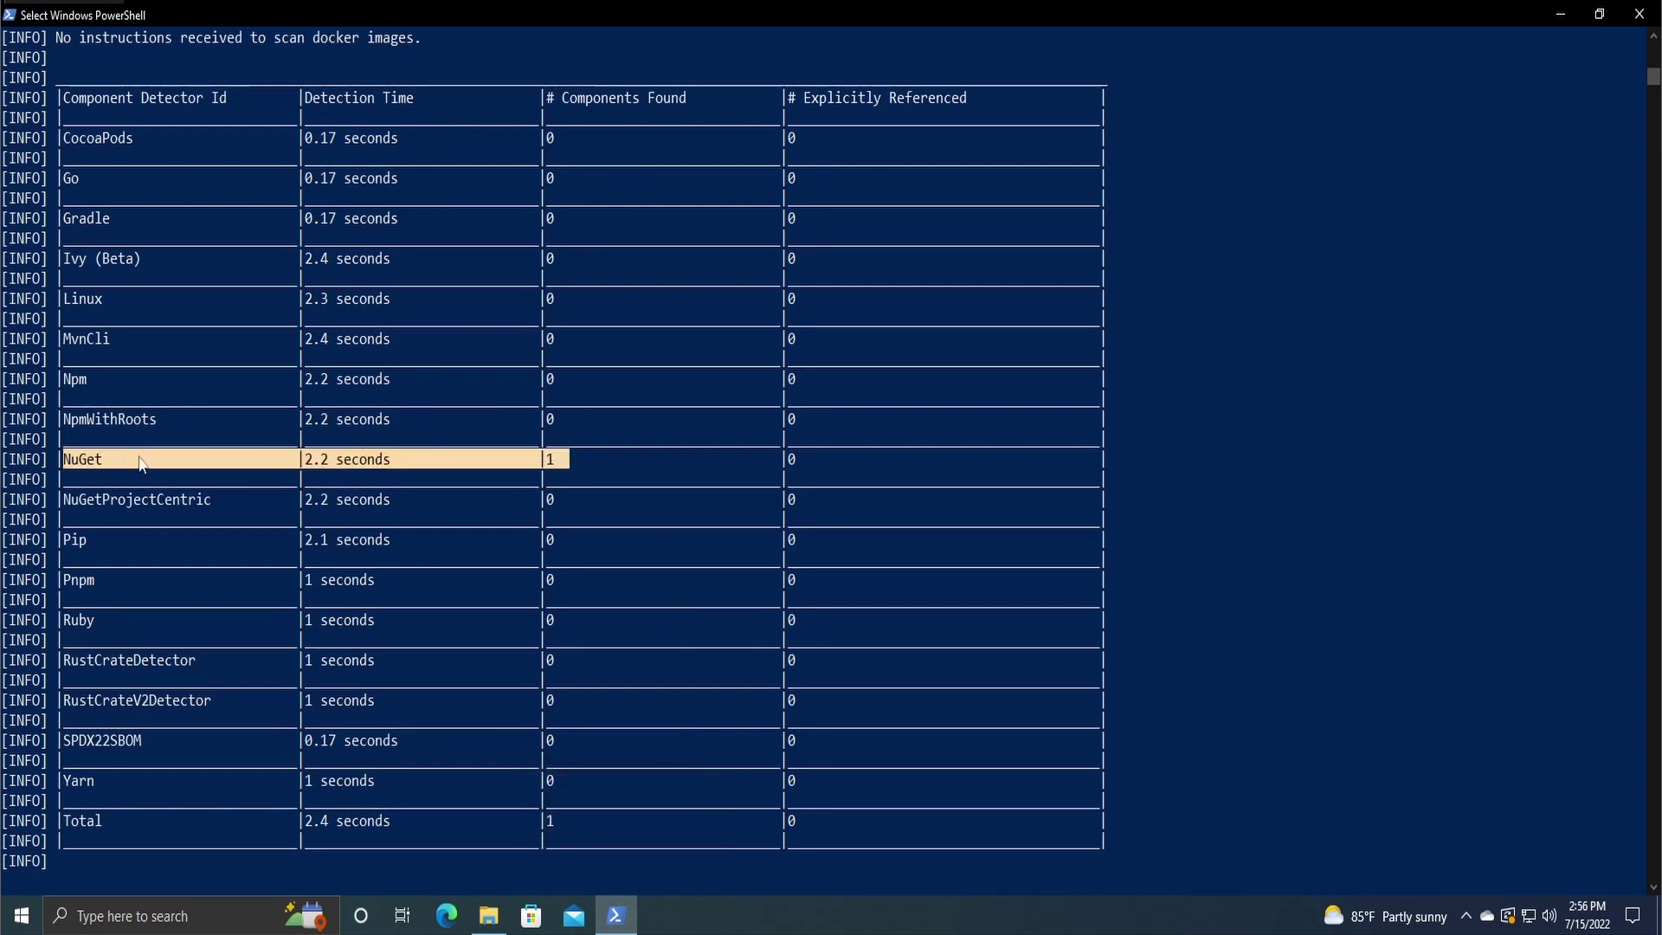
click(612, 459)
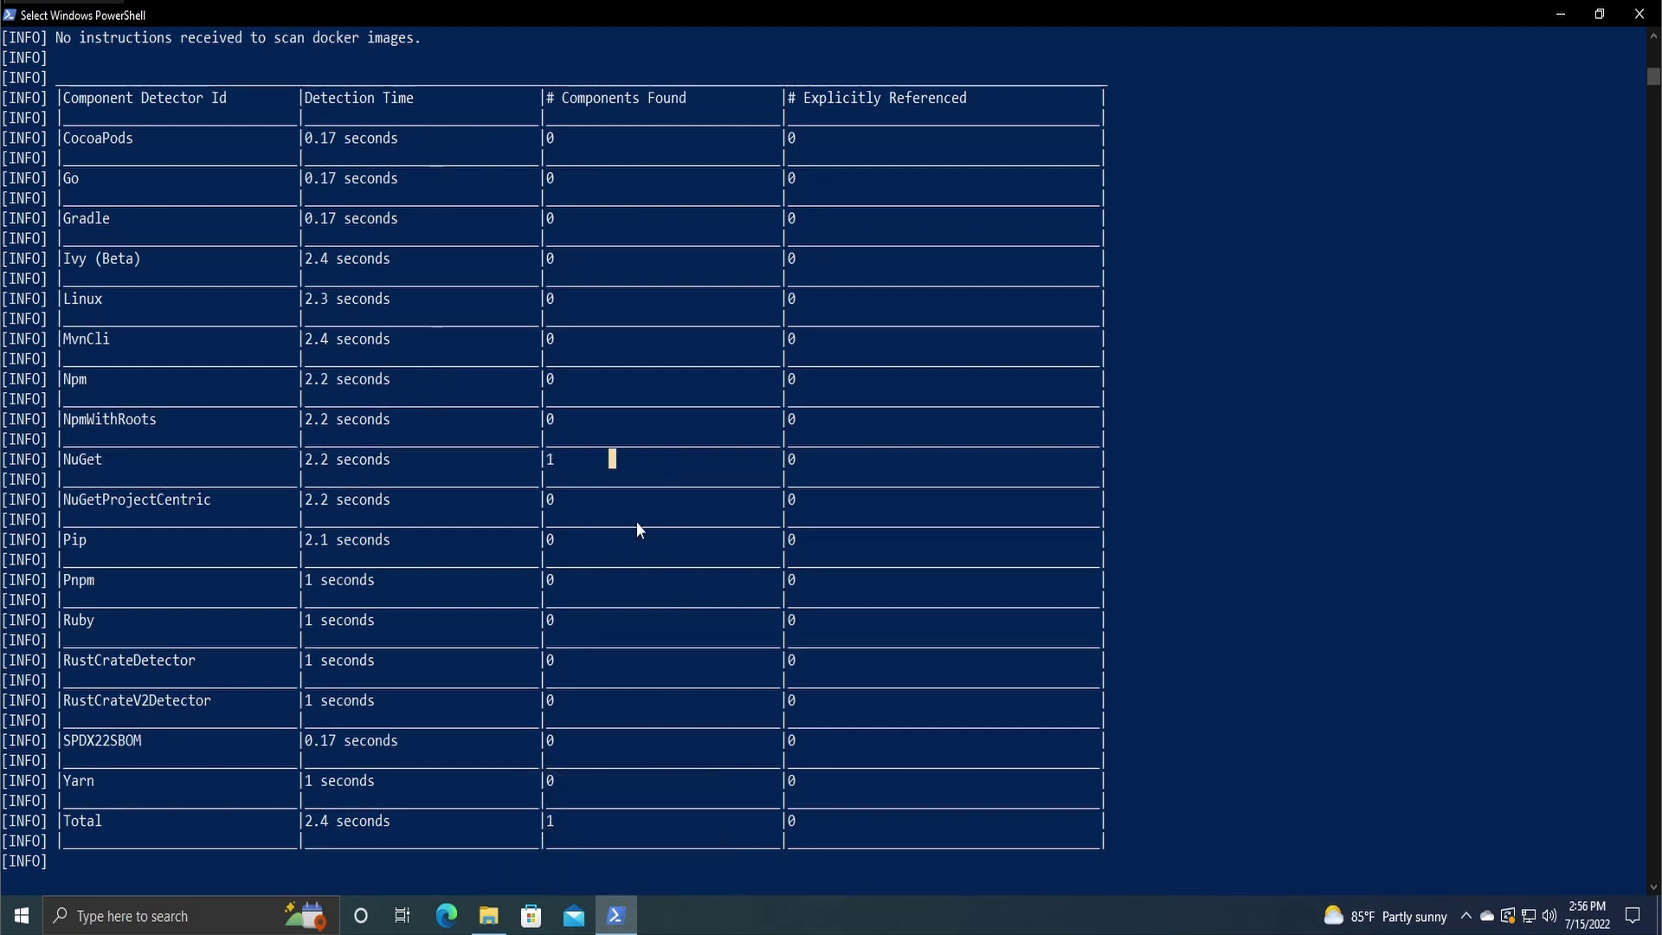
click(573, 461)
drag(65, 139, 127, 814)
click(121, 820)
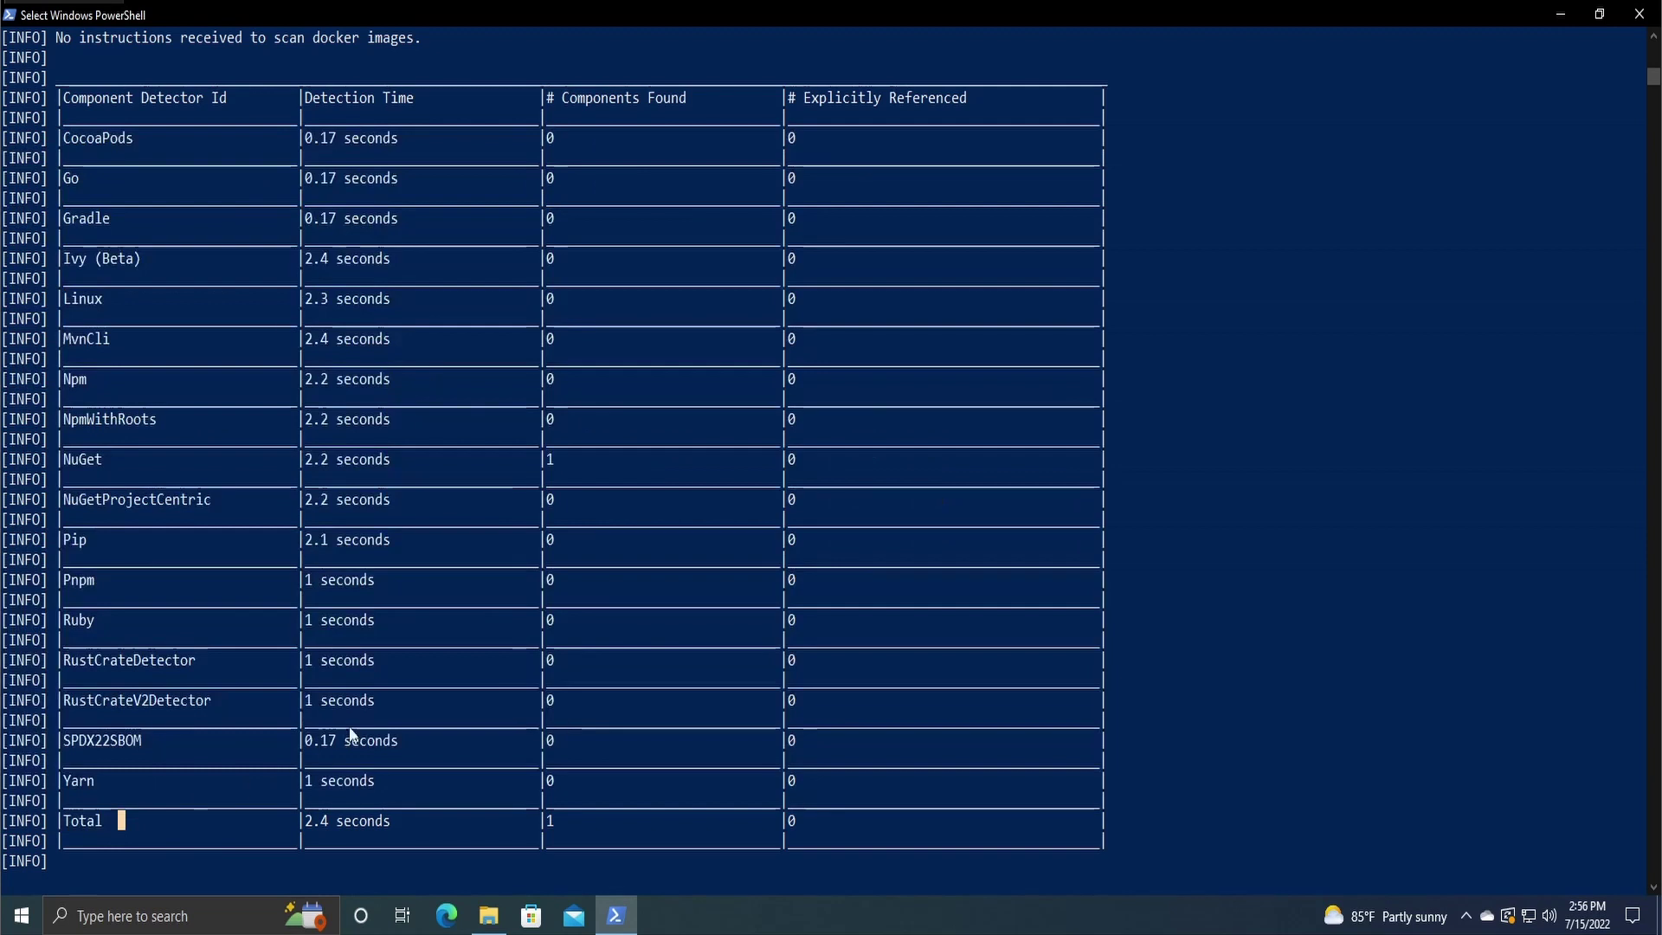
click(561, 459)
click(837, 458)
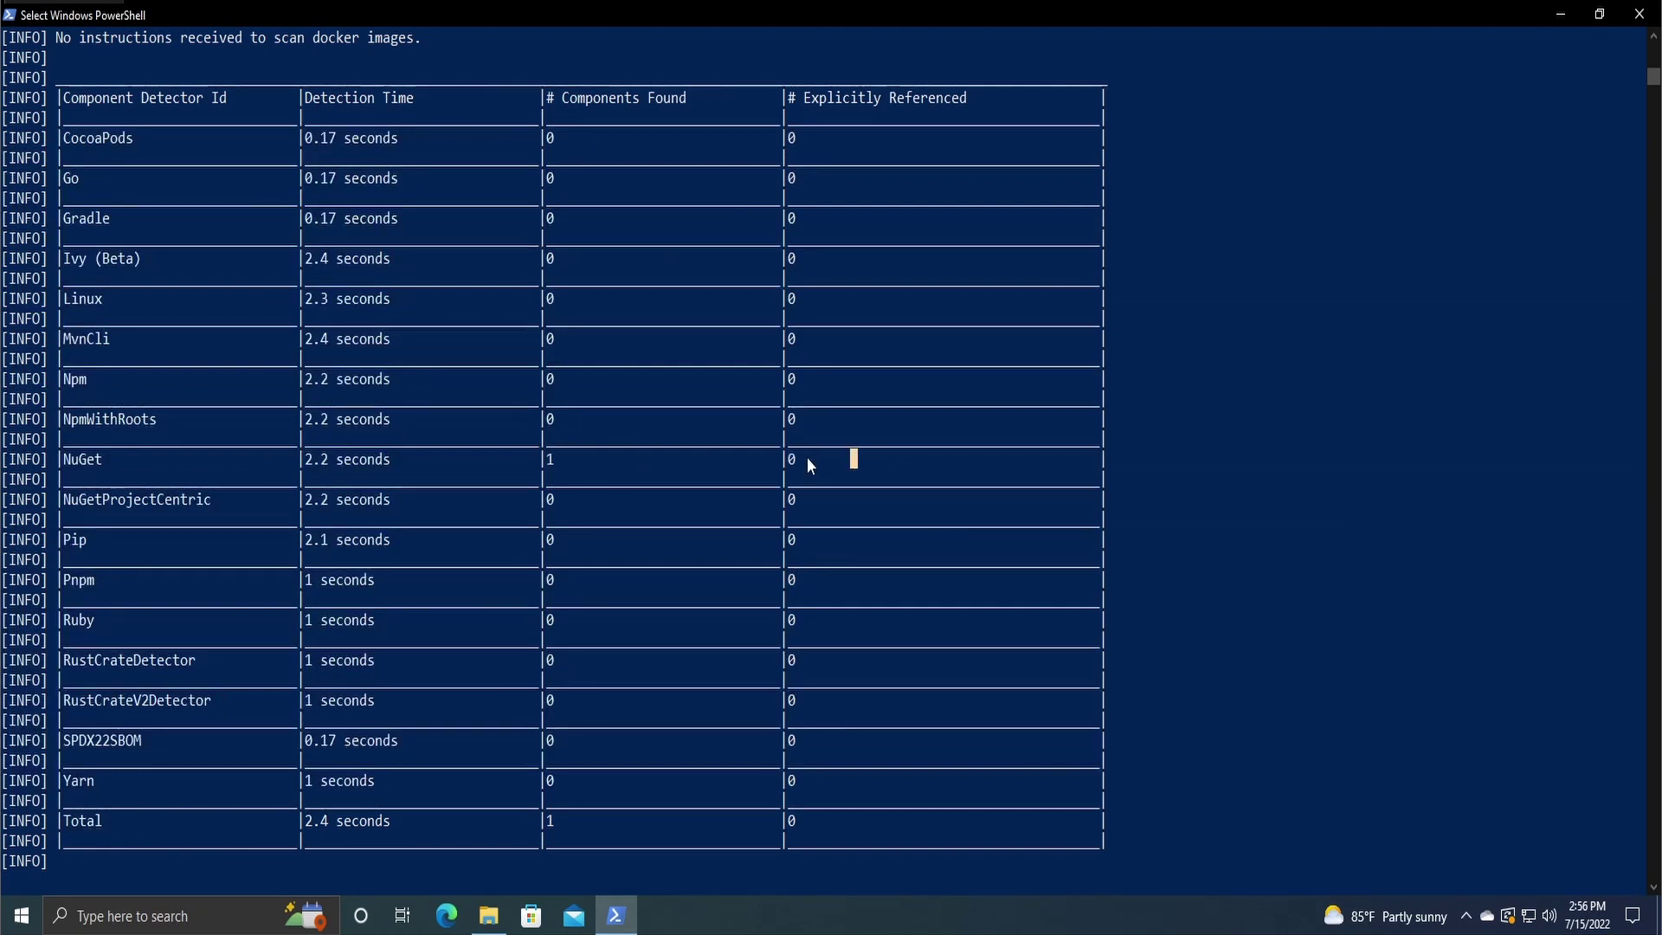
Step: Recheck the NuGet row's components found value and view the end of the generation log
click(548, 461)
key(Escape)
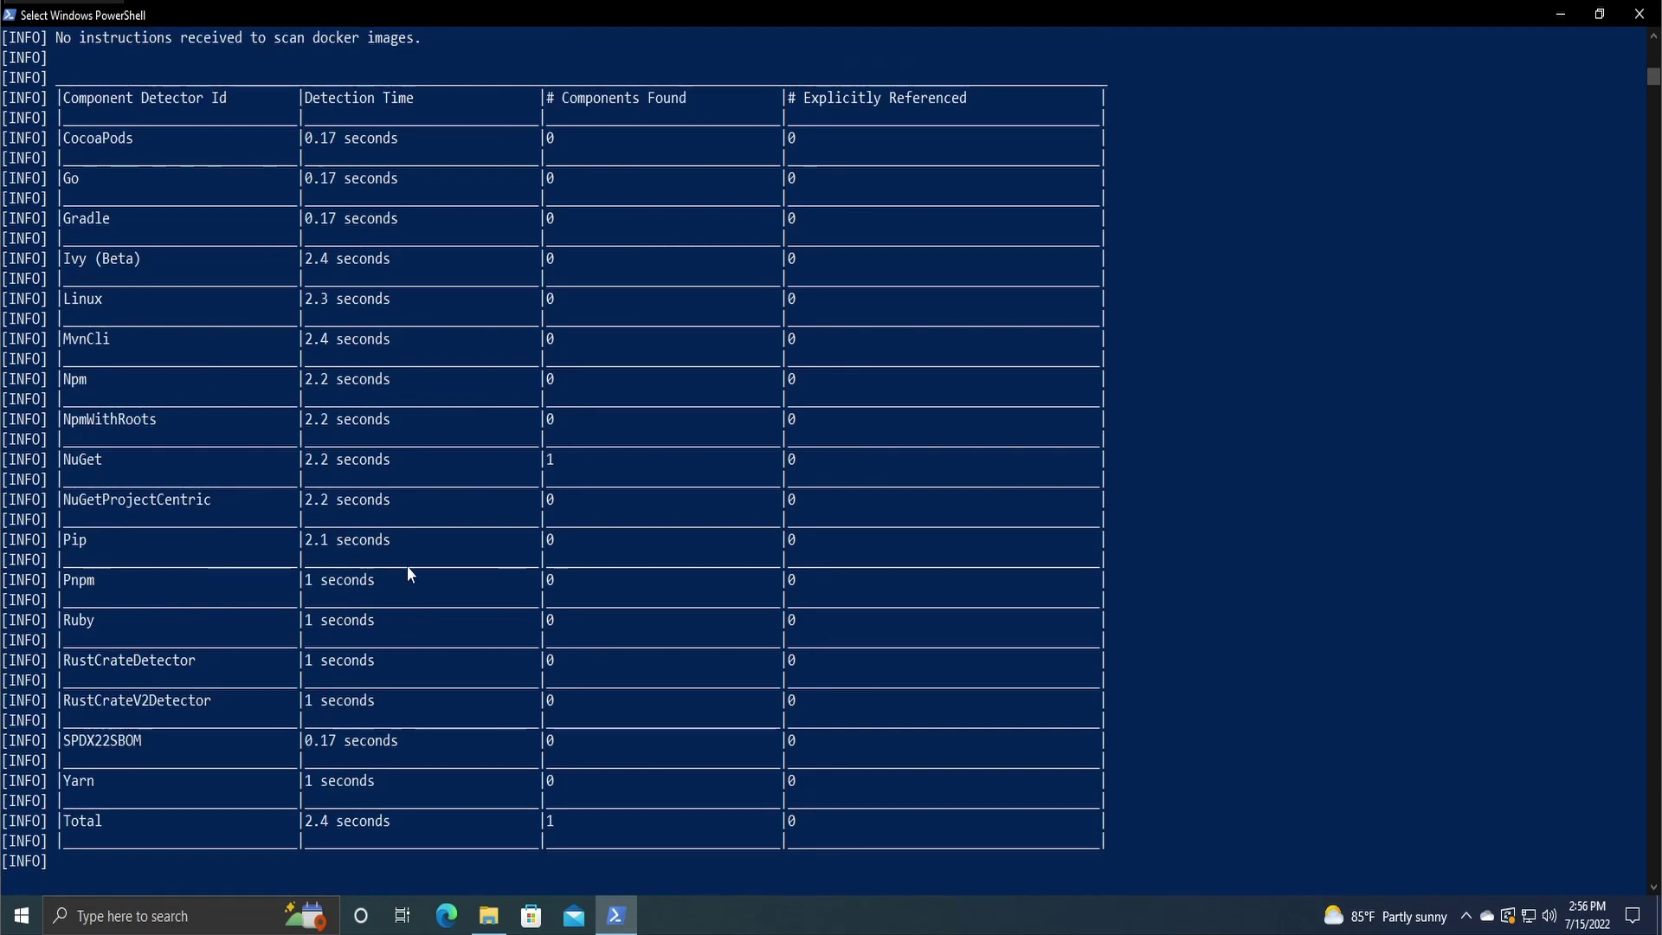
scroll(403, 563, down, 1)
Step: Switch to File Explorer and open manifest.spdx.json from the _manifest\spdx_2.2 folder in Notepad++
click(489, 916)
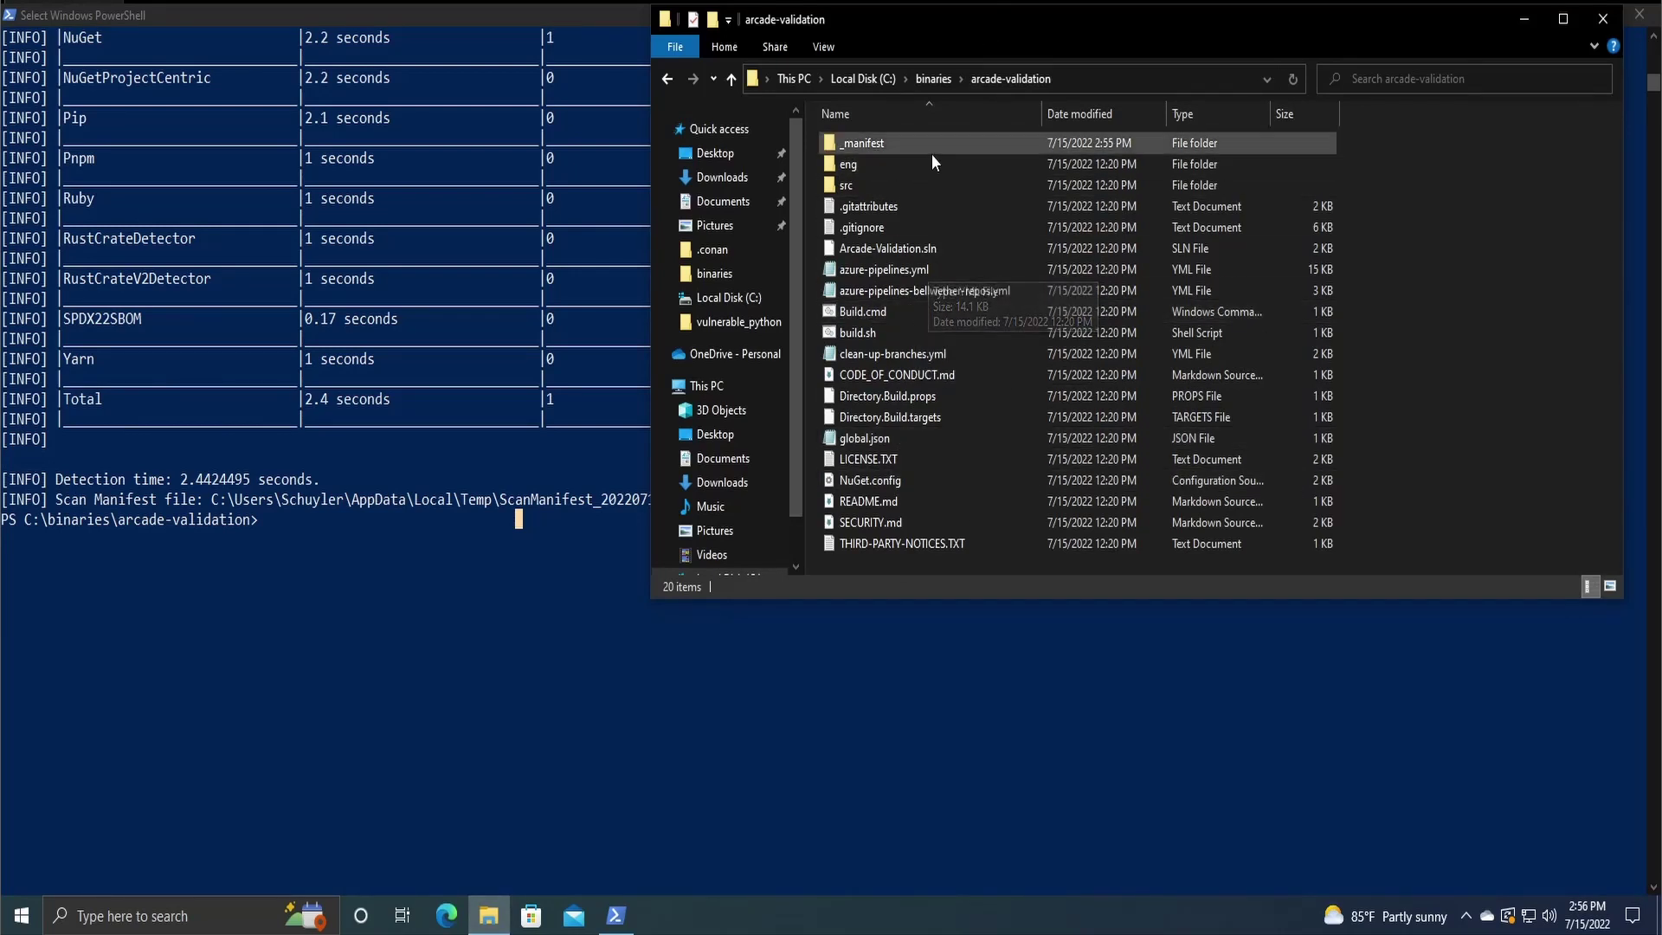
double_click(890, 144)
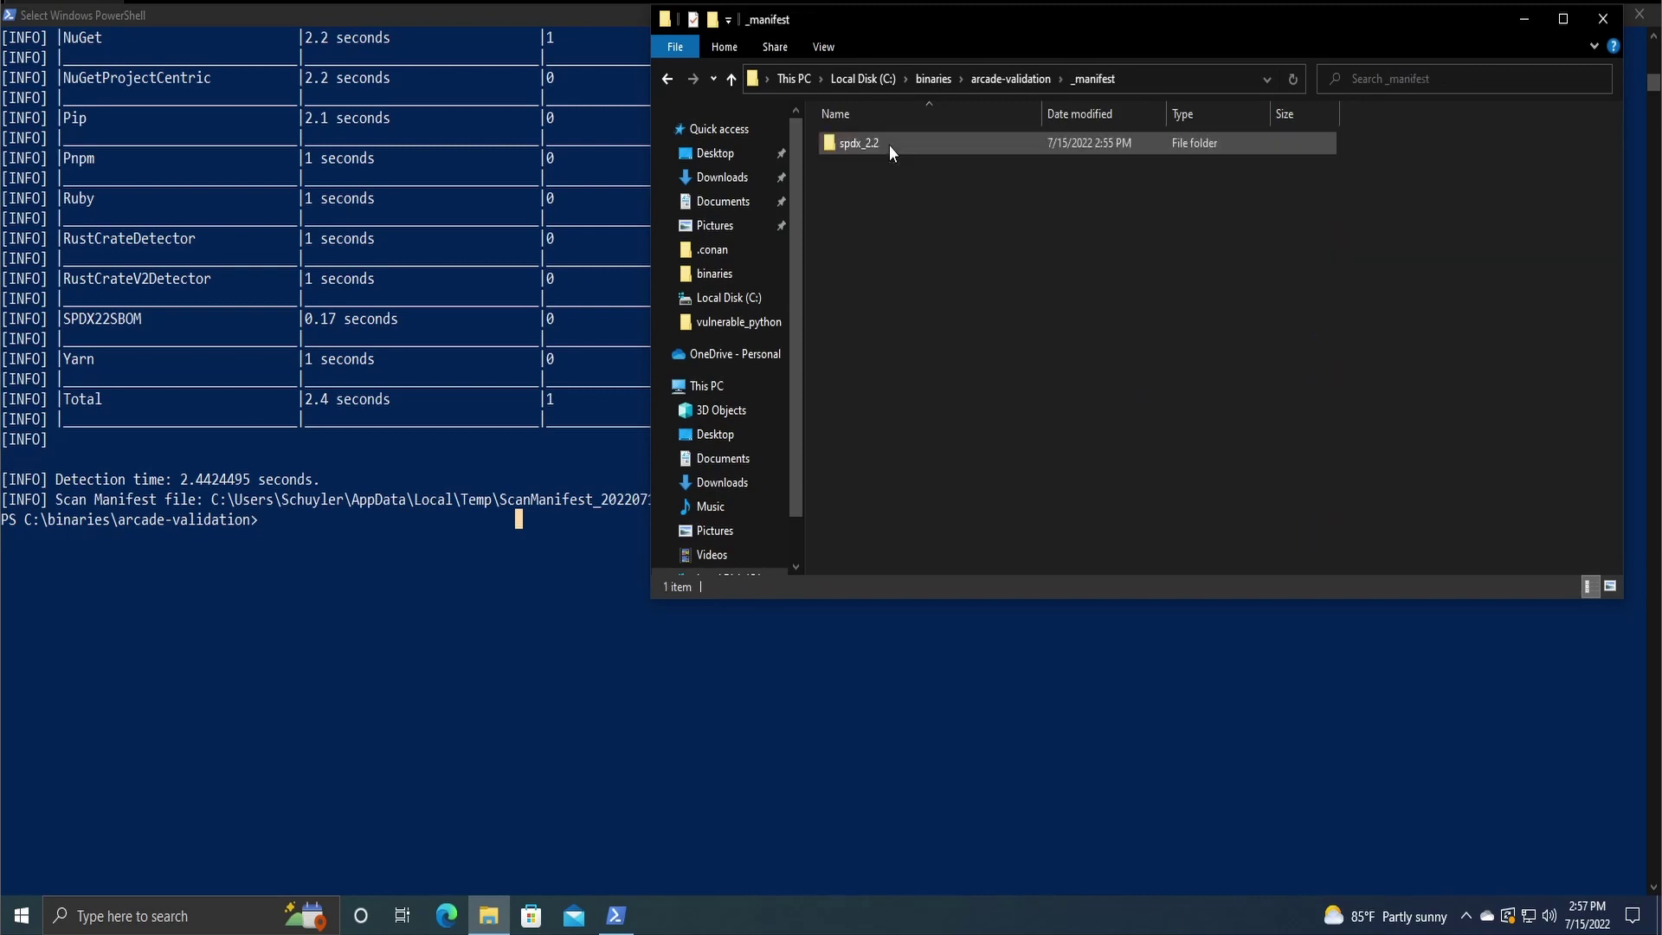
double_click(889, 144)
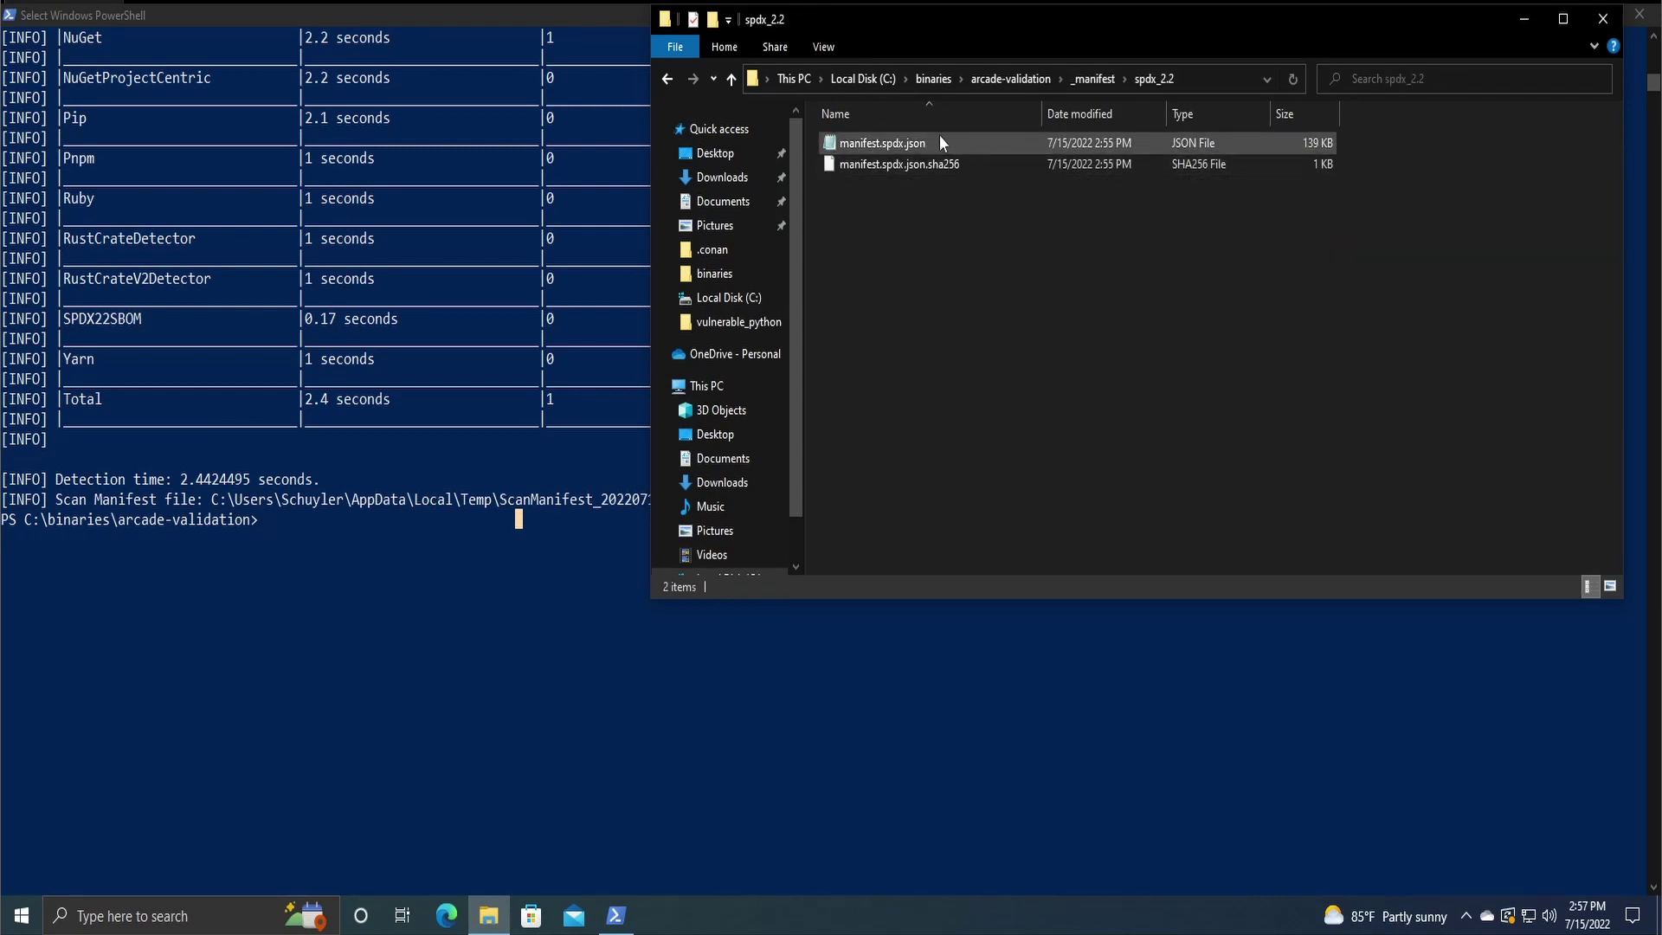
right_click(923, 144)
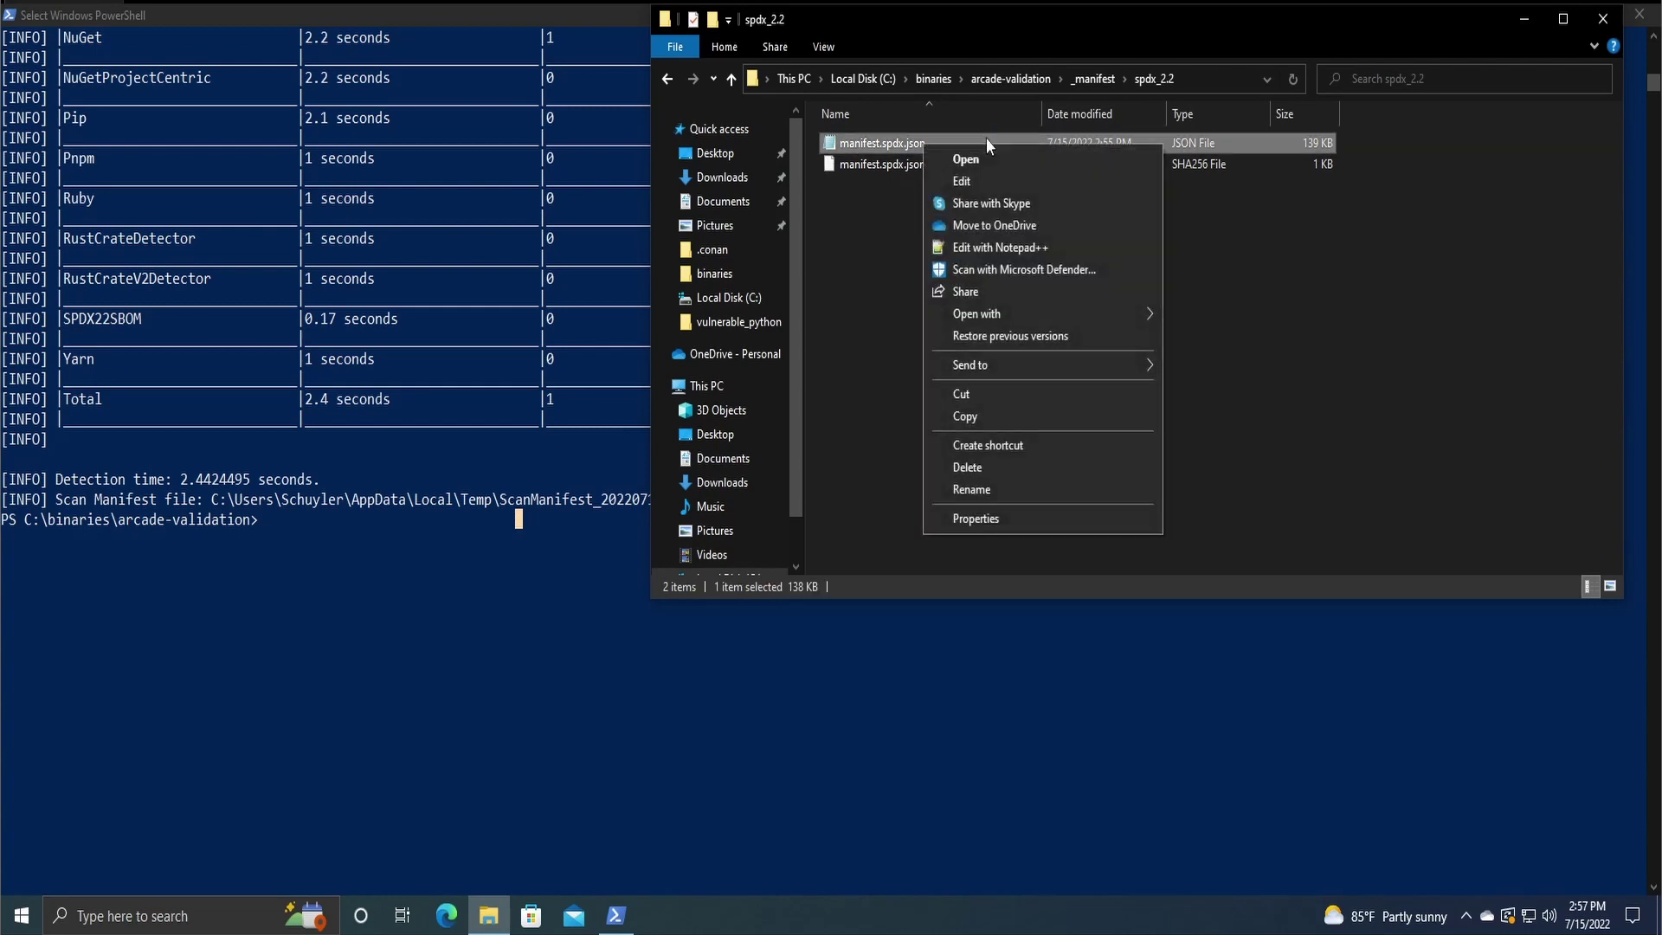
click(1006, 250)
Step: Examine the first entry in the files section, including its fileName, SPDXID, and SHA256 and SHA1 checksums
scroll(831, 485, down, 5)
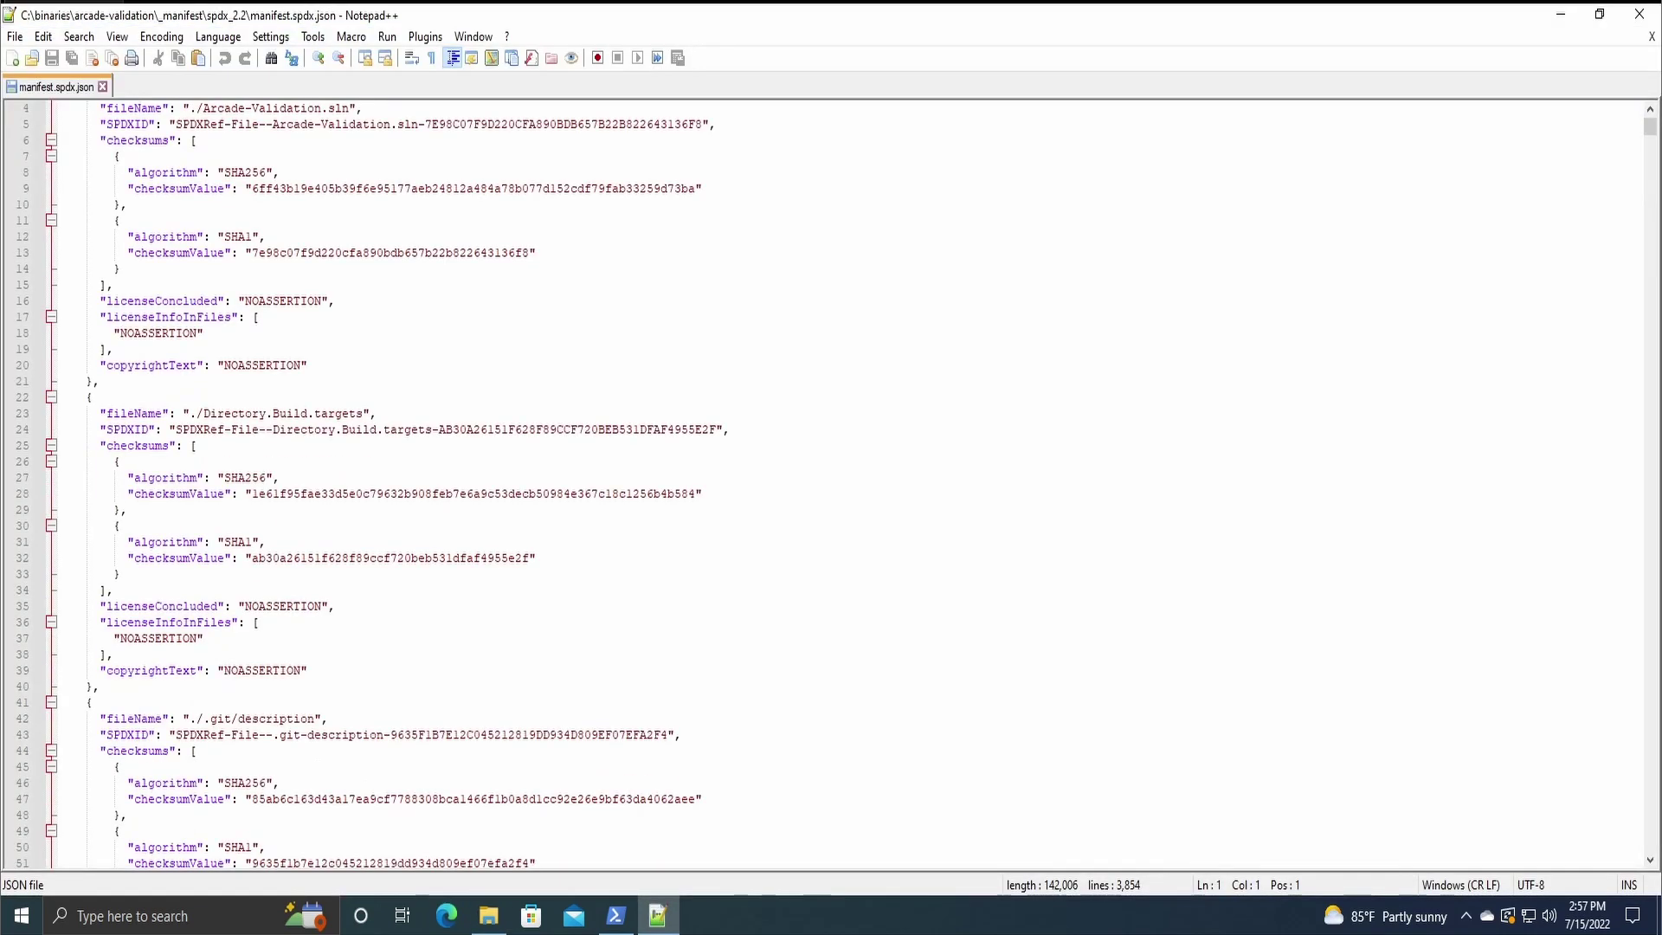
scroll(831, 484, up, 5)
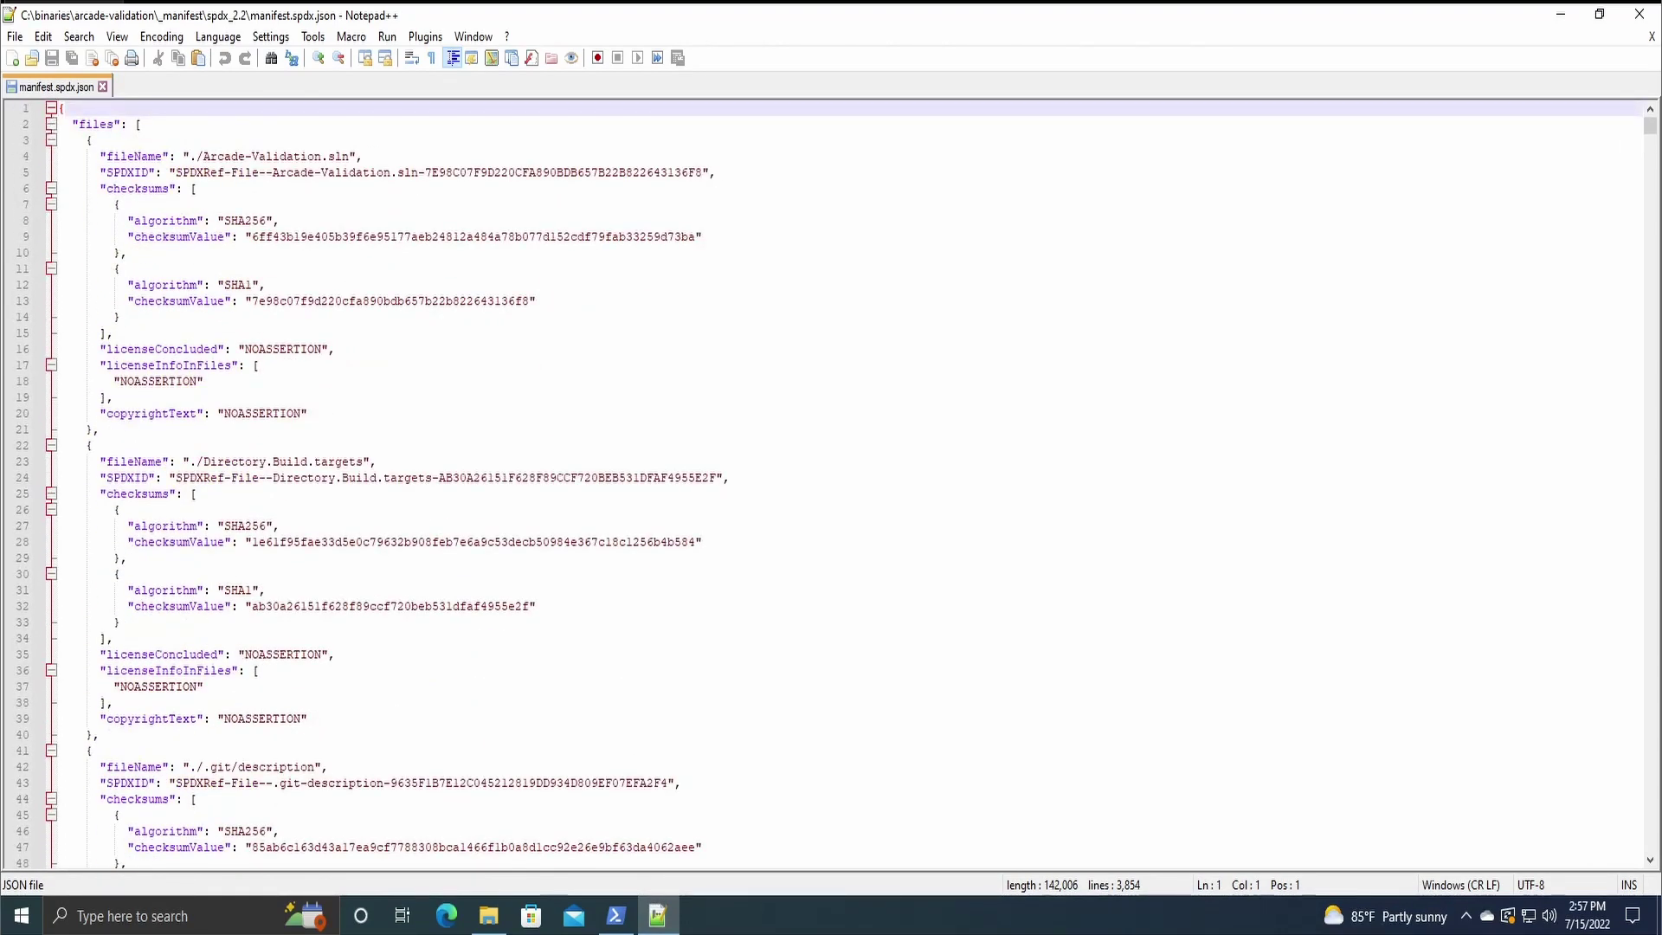
click(139, 124)
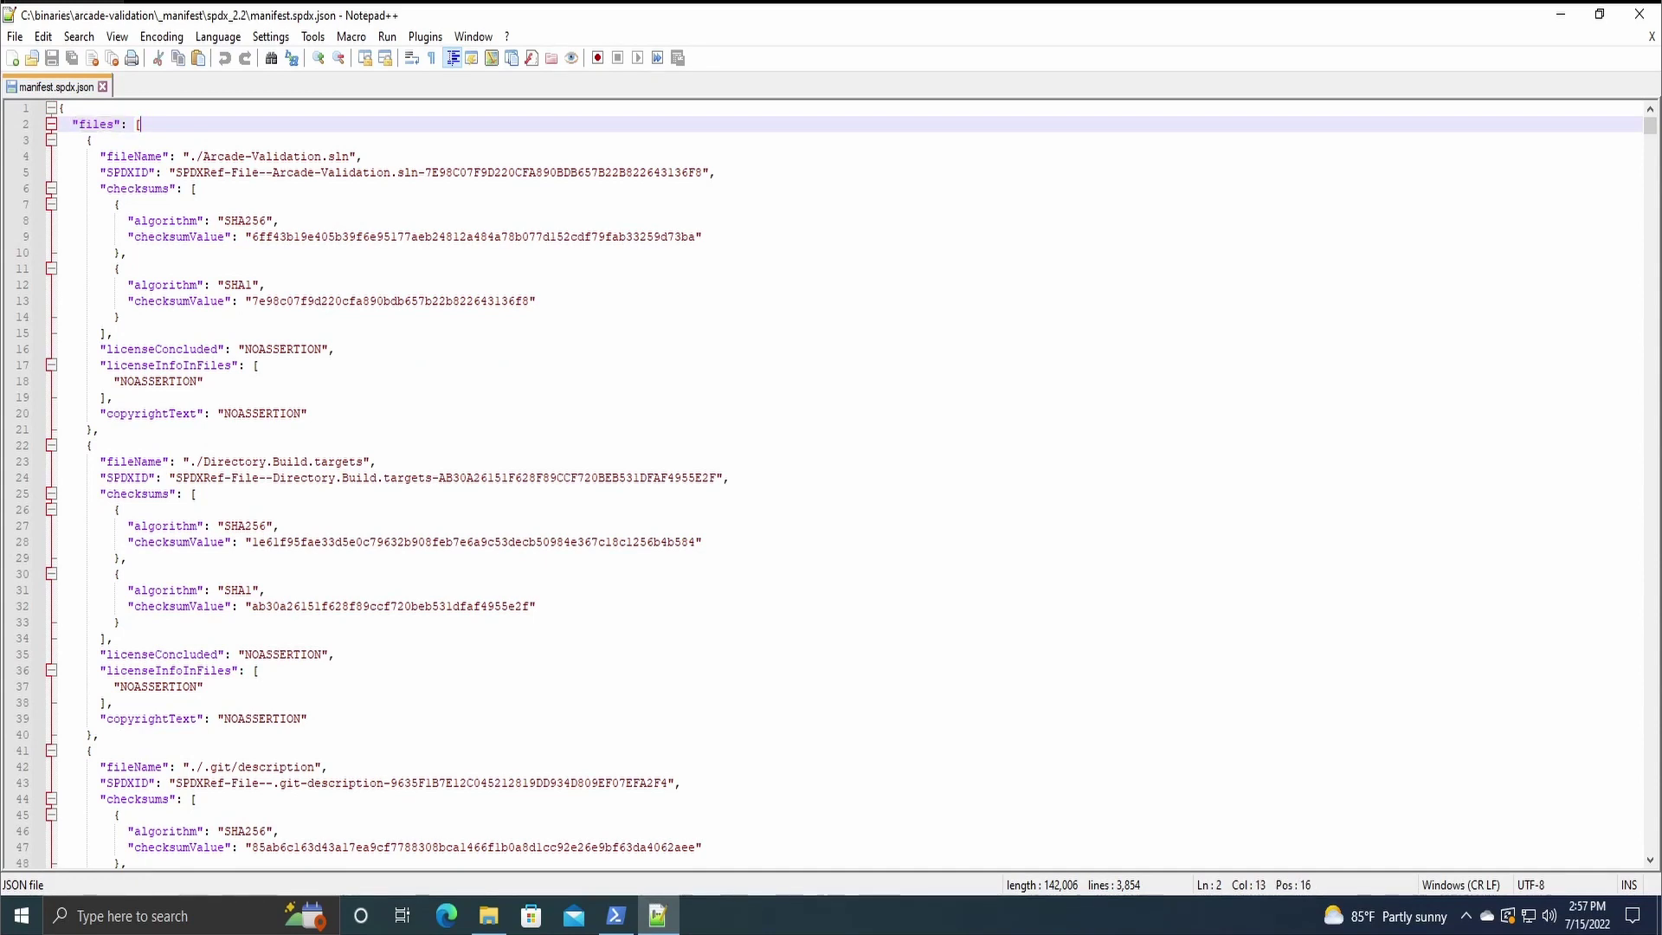
drag(183, 156, 356, 156)
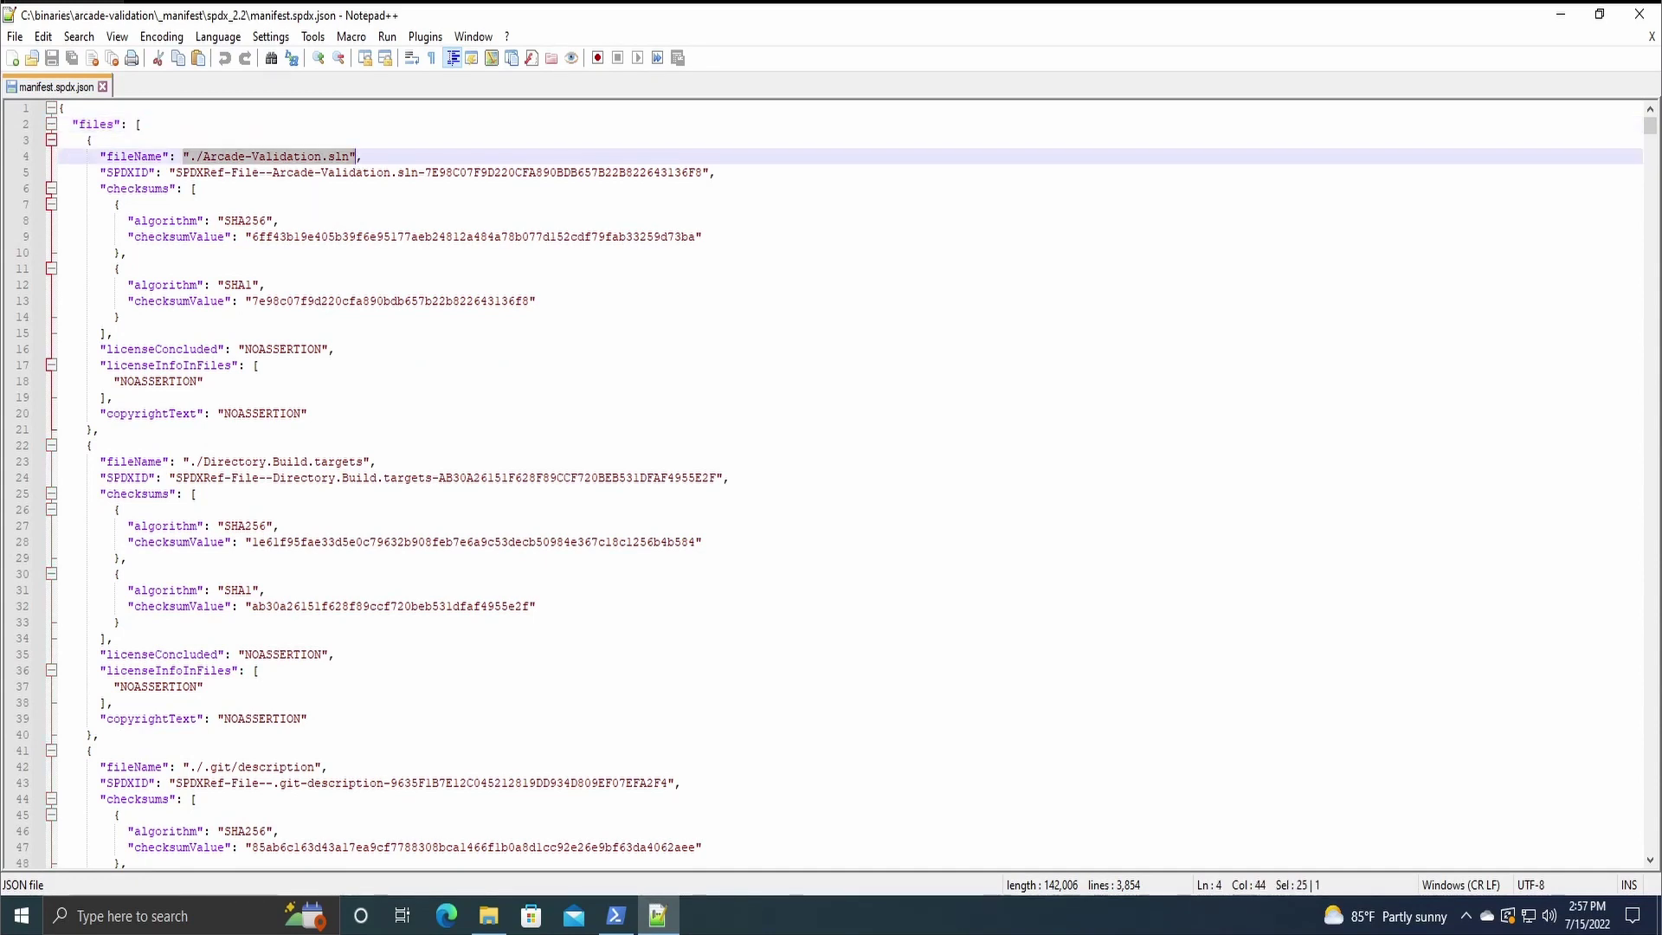
drag(171, 172, 230, 172)
click(197, 188)
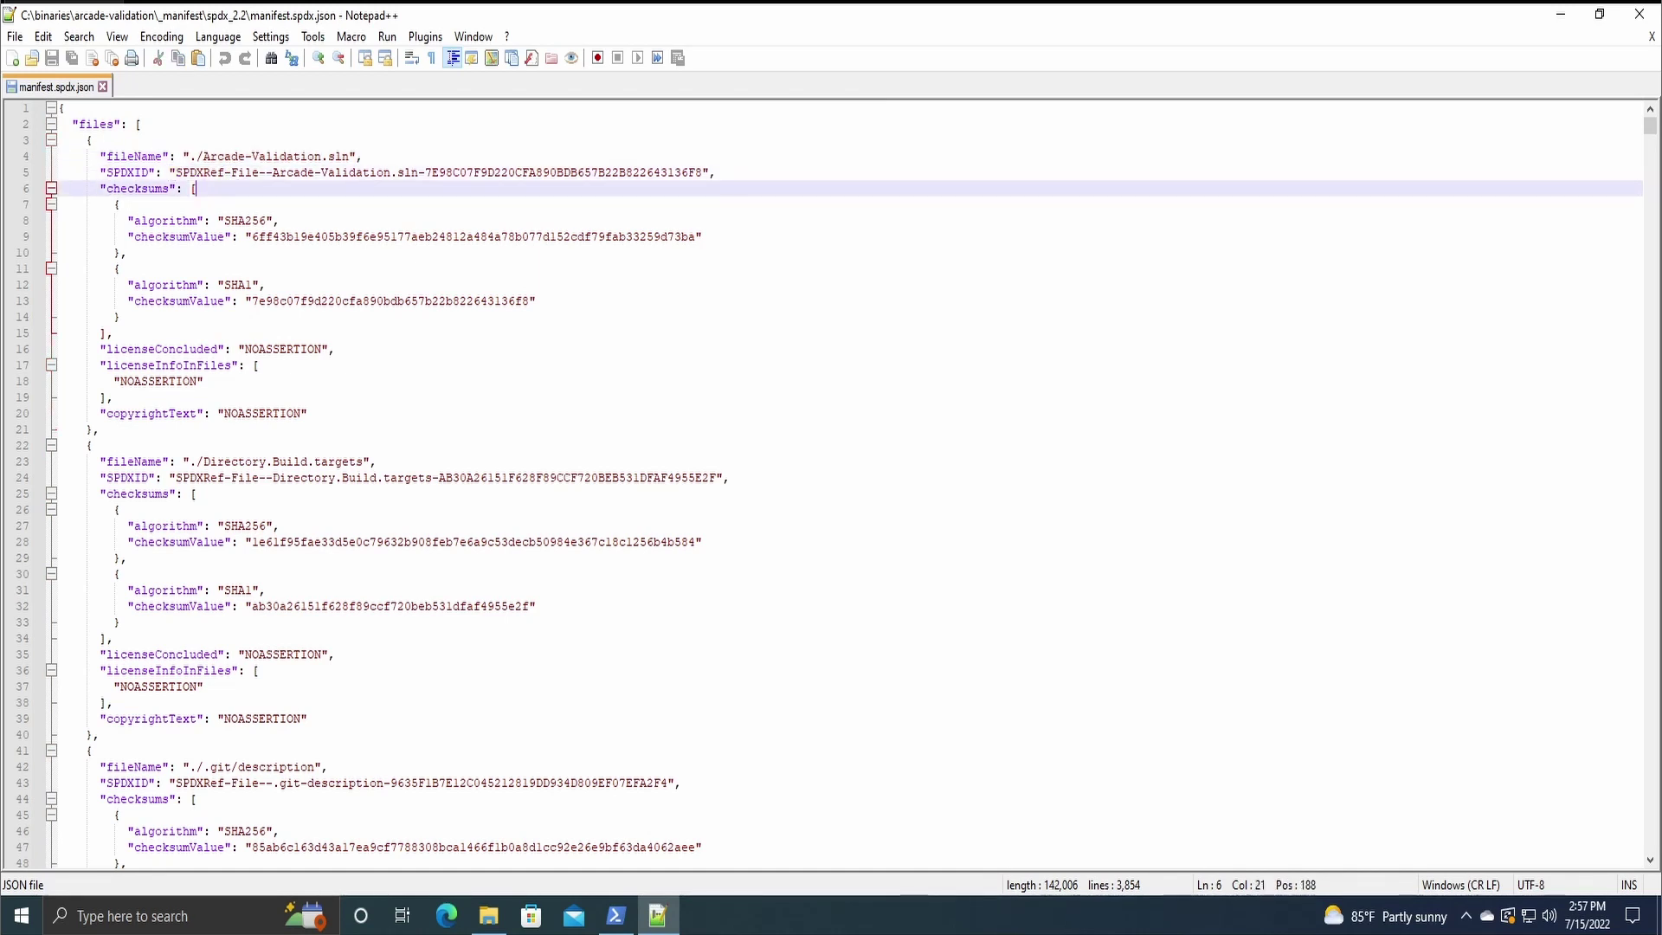
drag(274, 221, 238, 221)
click(248, 285)
click(327, 301)
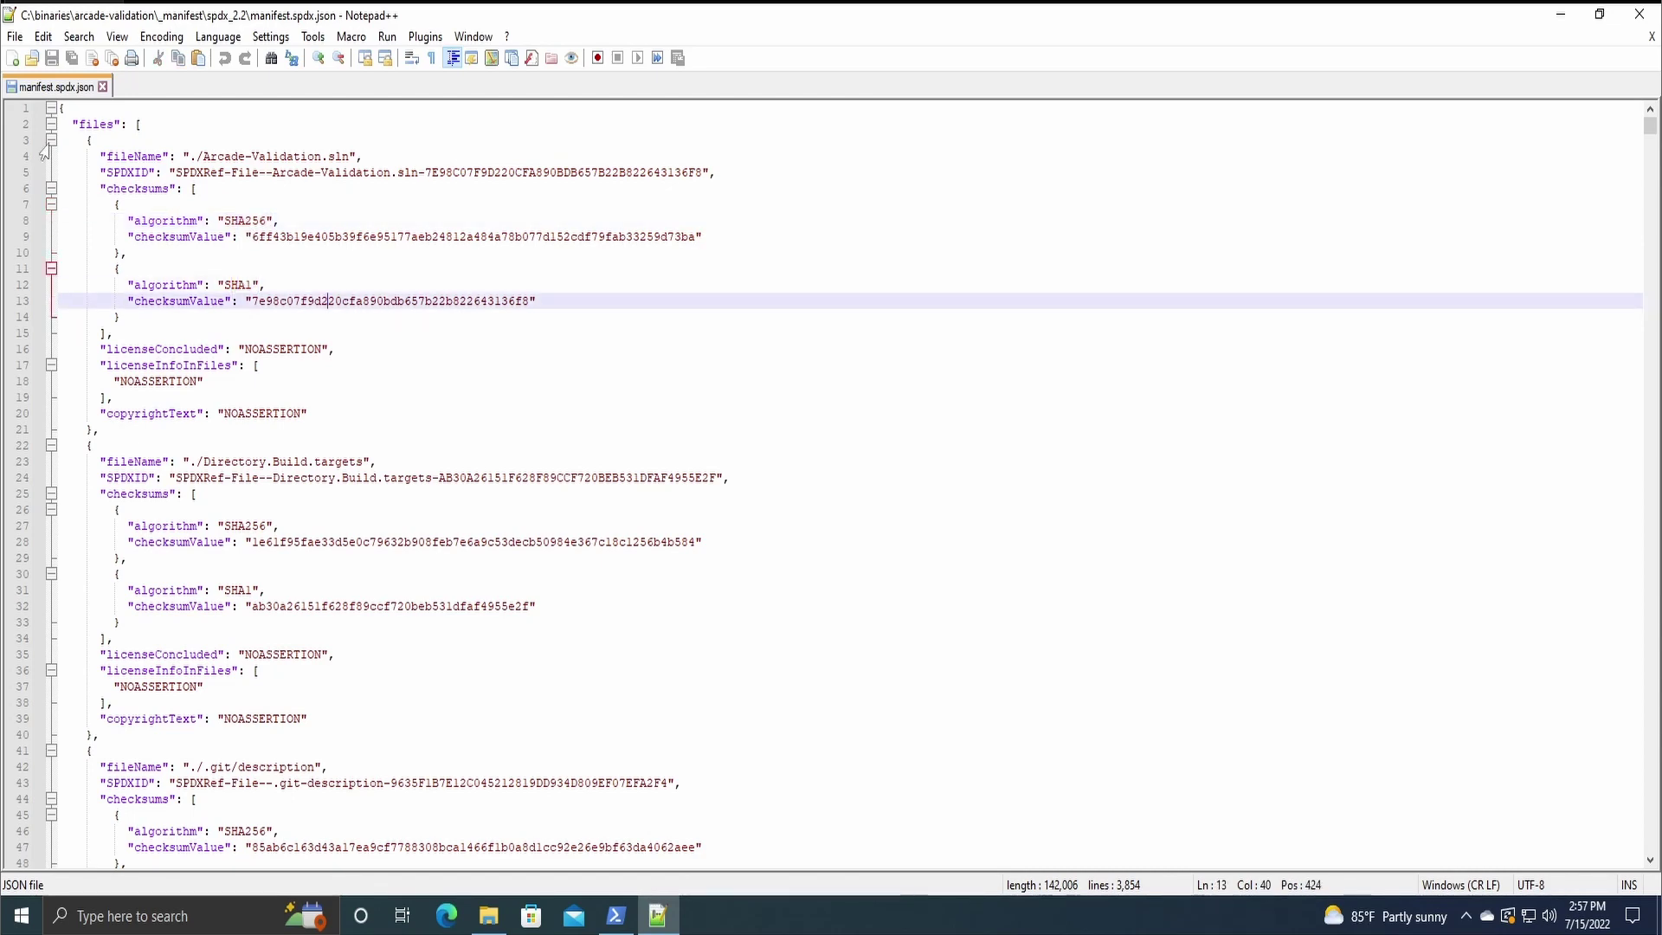
Step: Collapse the first file entry's checksums and licenseInfoInFiles blocks, and fold the entire files section
click(48, 142)
click(48, 142)
click(51, 188)
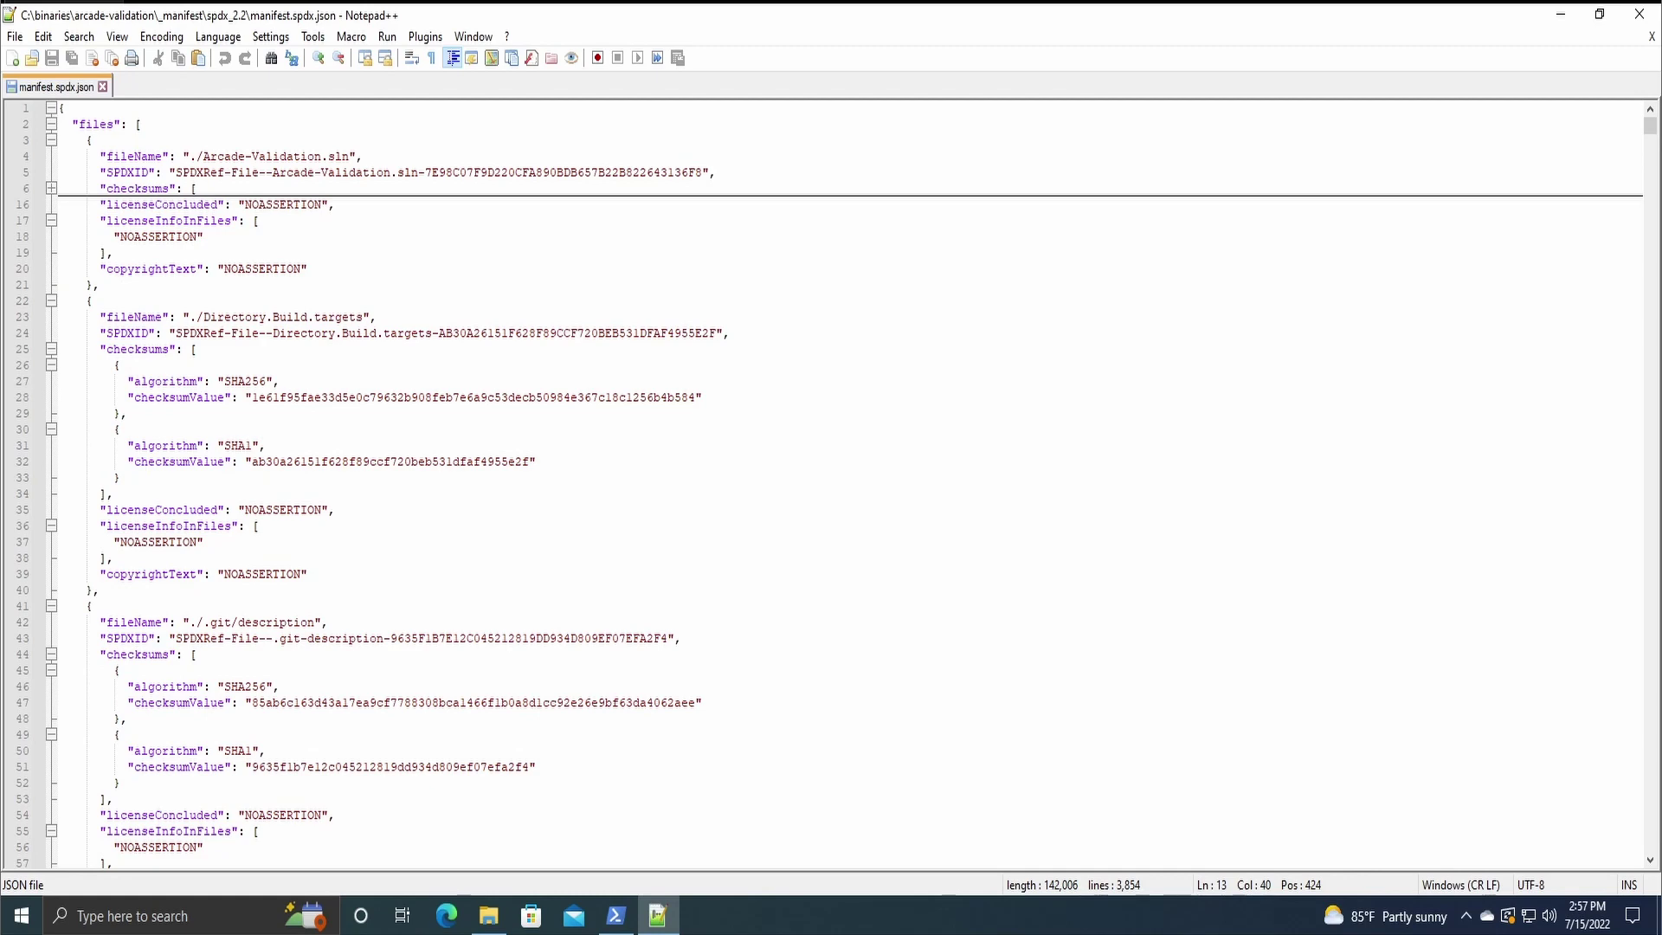
click(51, 221)
click(51, 141)
click(51, 141)
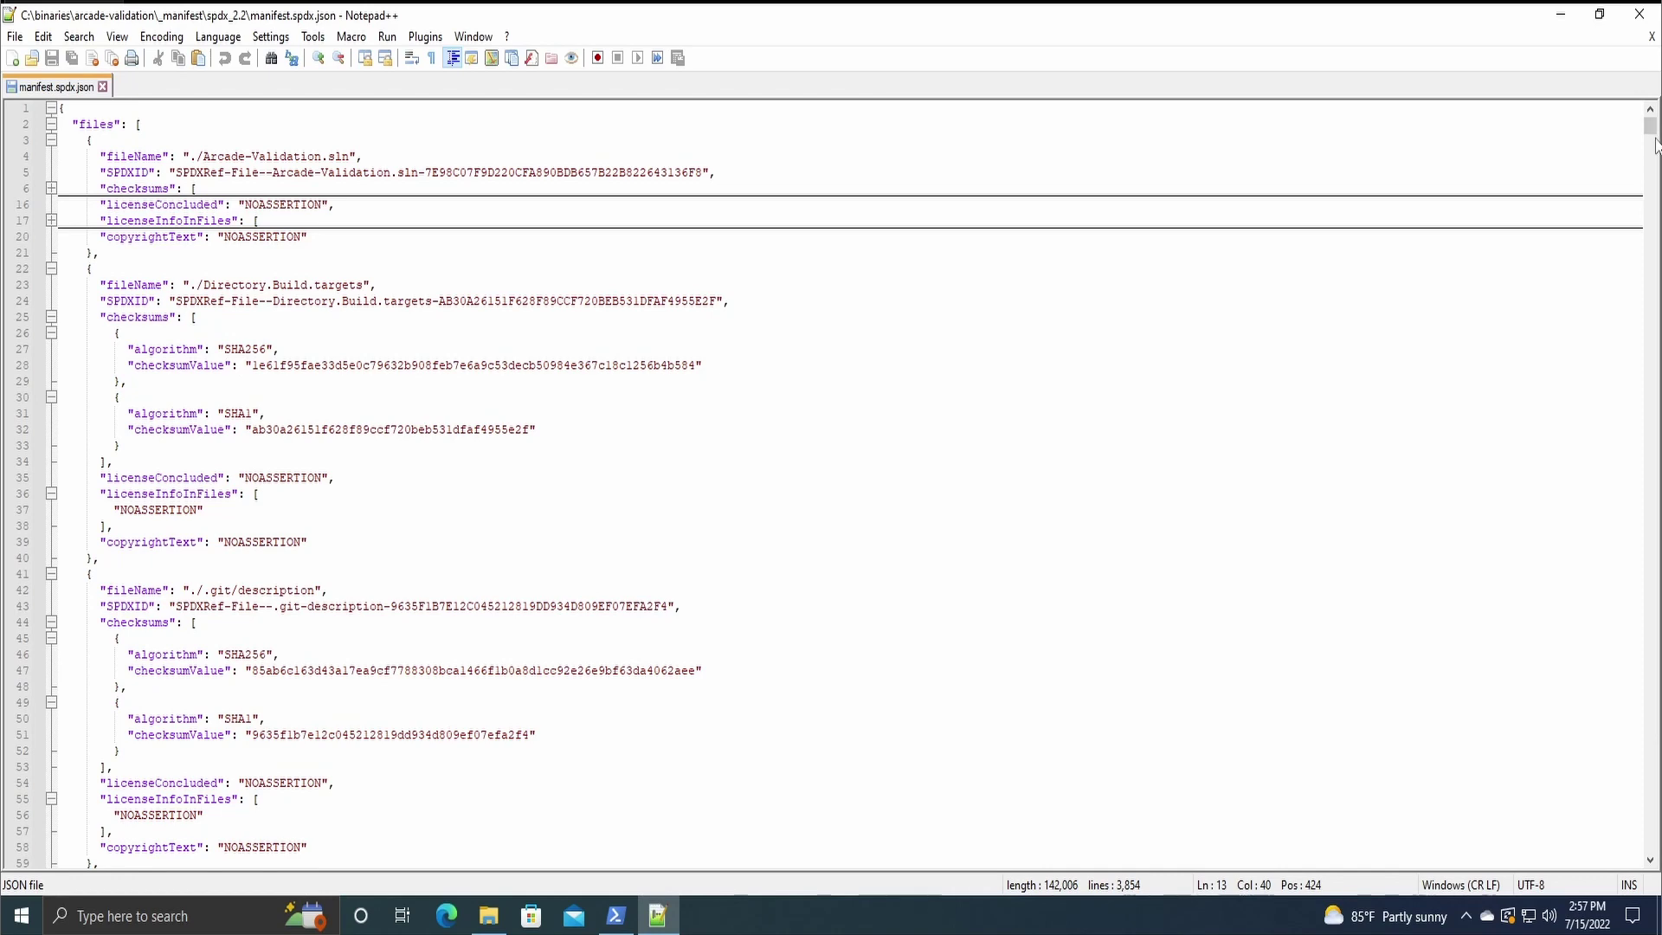
mouse_move(1654, 139)
mouse_down()
mouse_move(1654, 152)
mouse_move(1654, 138)
mouse_up()
click(51, 124)
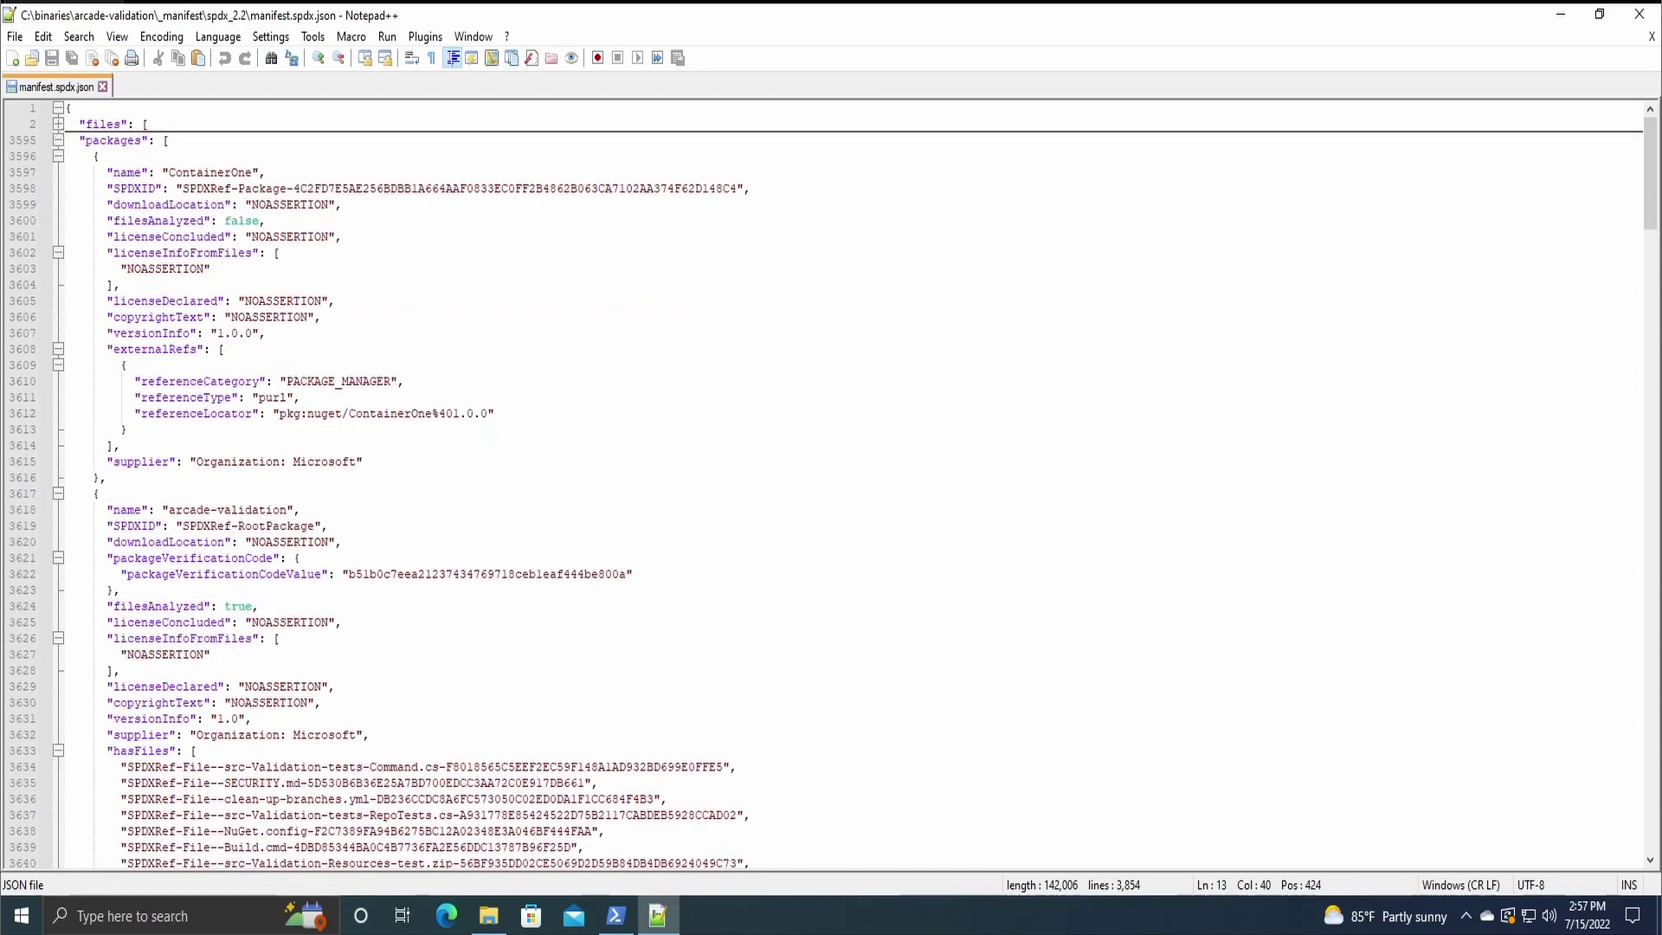
Step: Locate the packages section, check it against the detection output in PowerShell, and return to the manifest in Notepad++
drag(79, 123, 73, 109)
click(165, 140)
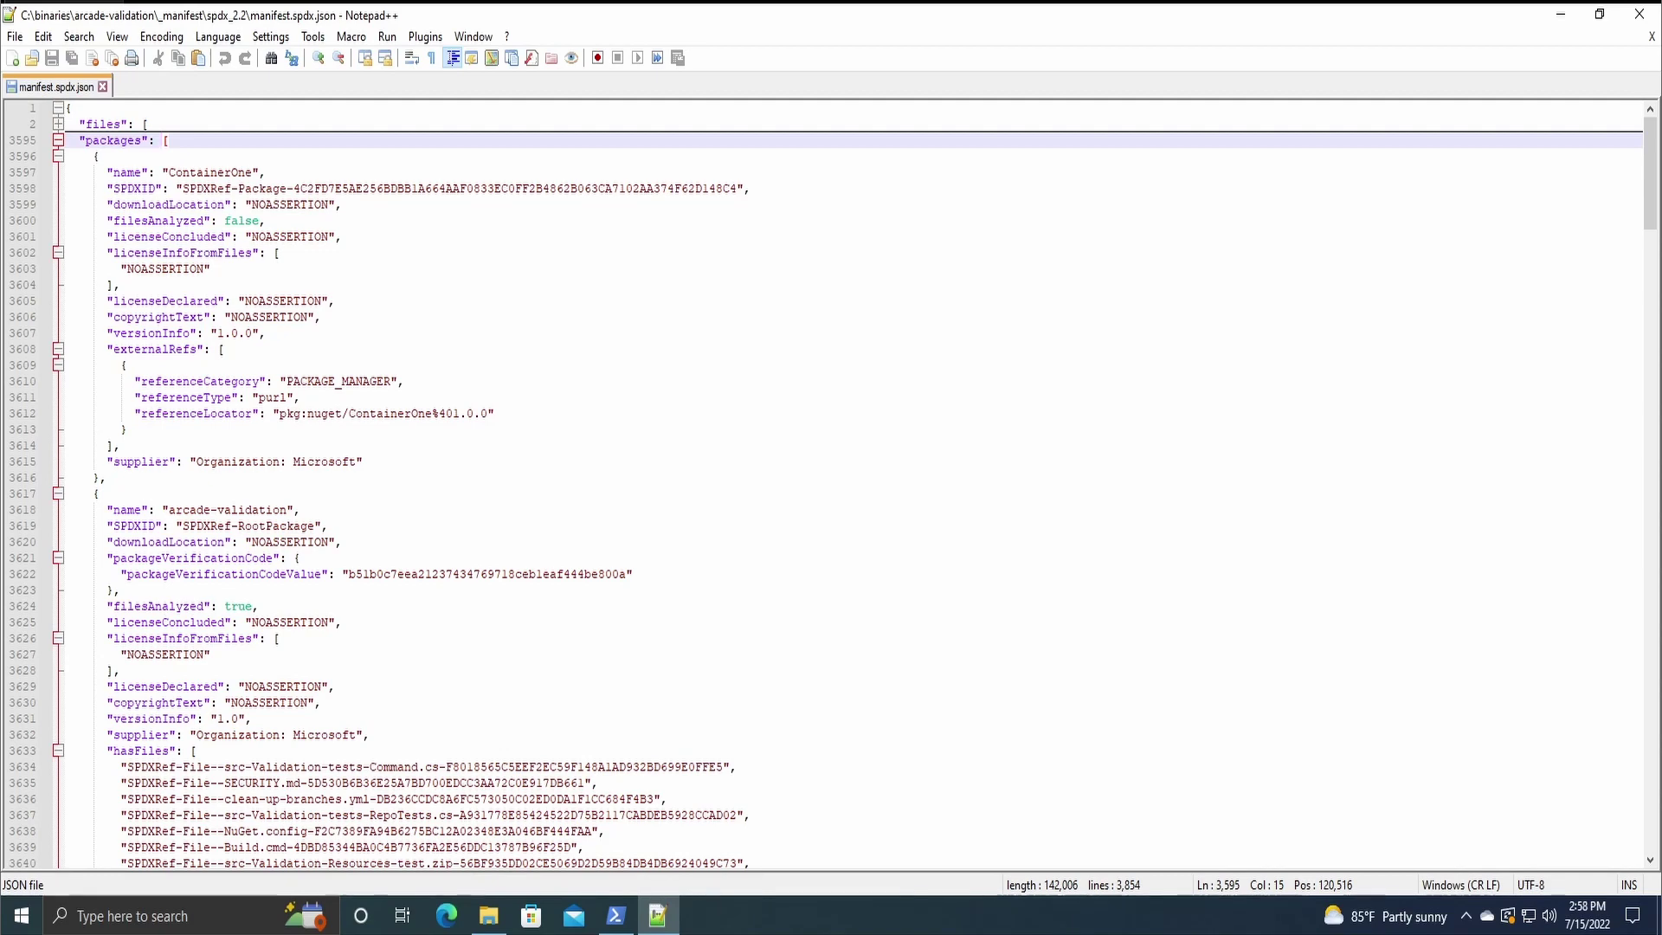
click(615, 915)
scroll(537, 433, up, 5)
drag(571, 398, 55, 399)
click(138, 398)
click(658, 915)
Step: Fold the ContainerOne package to check the name of the arcade-validation package, and expand ContainerOne again
click(58, 156)
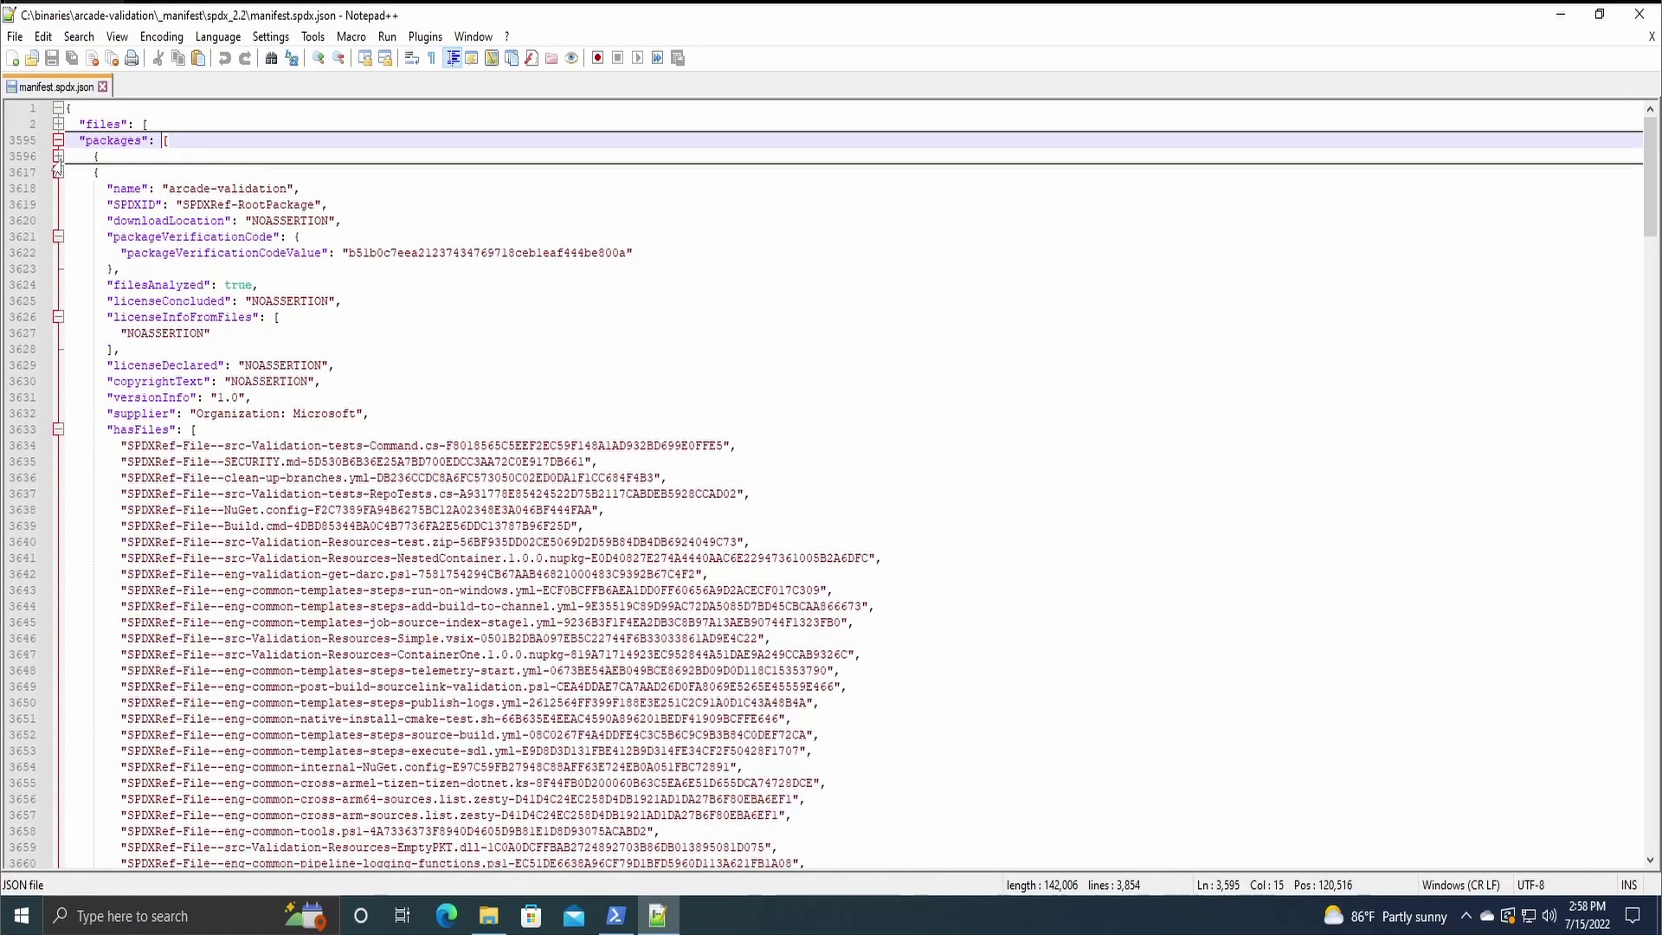
drag(169, 188, 287, 187)
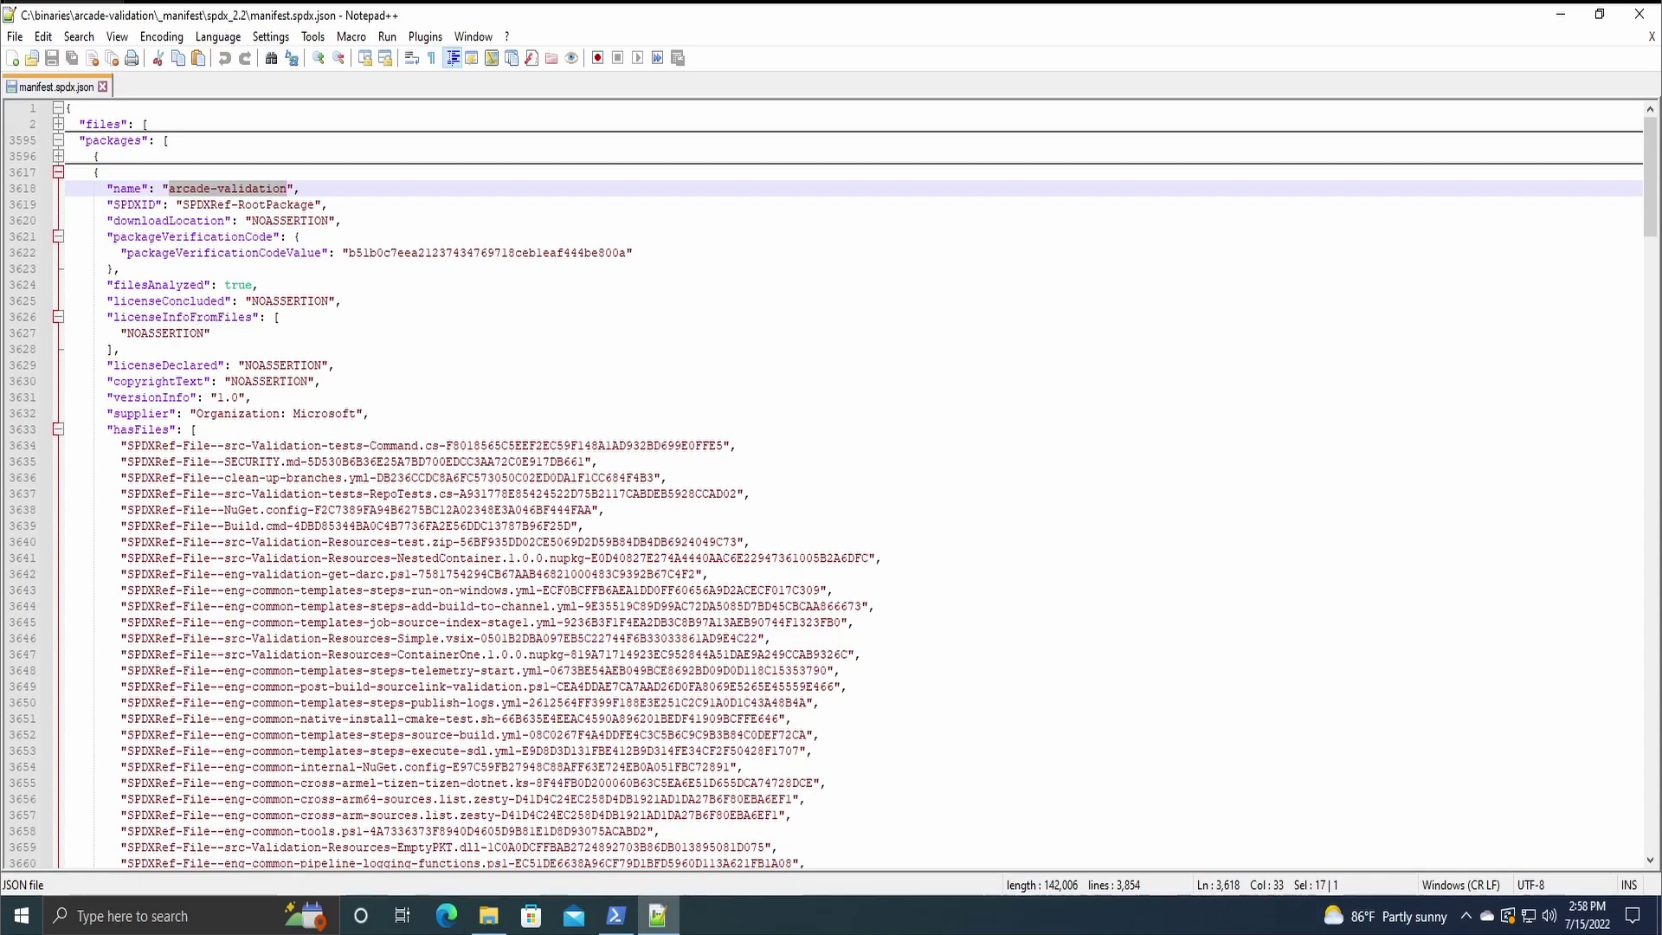
click(57, 157)
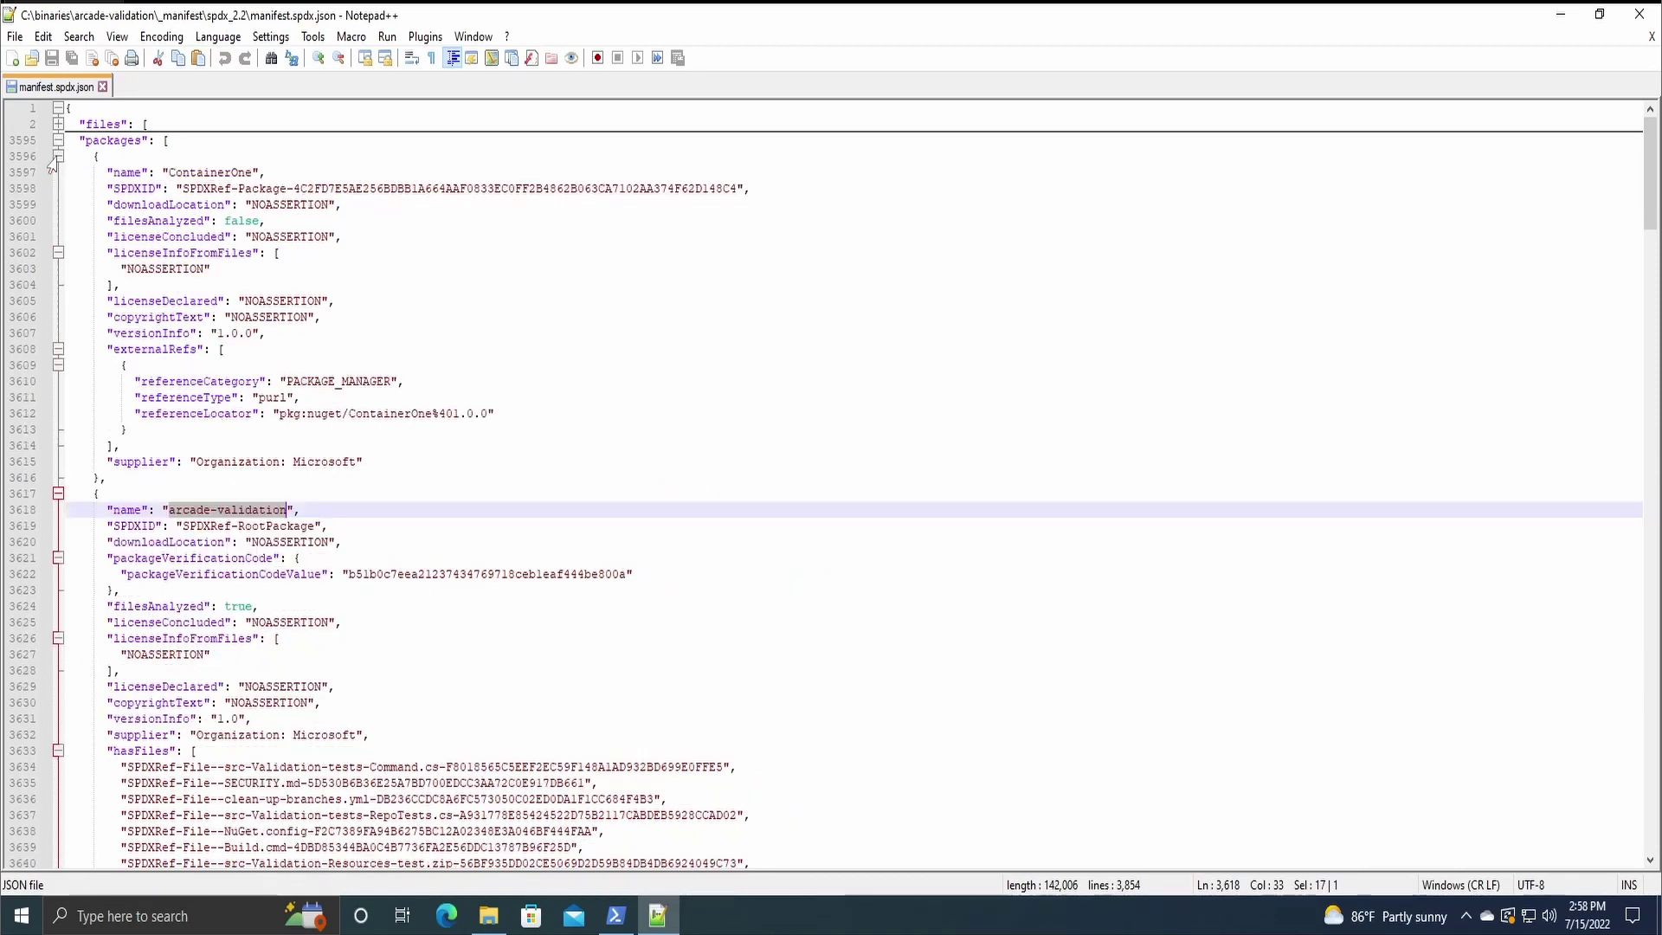
Step: Examine the ContainerOne package's name, SPDXID, license, externalRefs and supplier fields
click(232, 236)
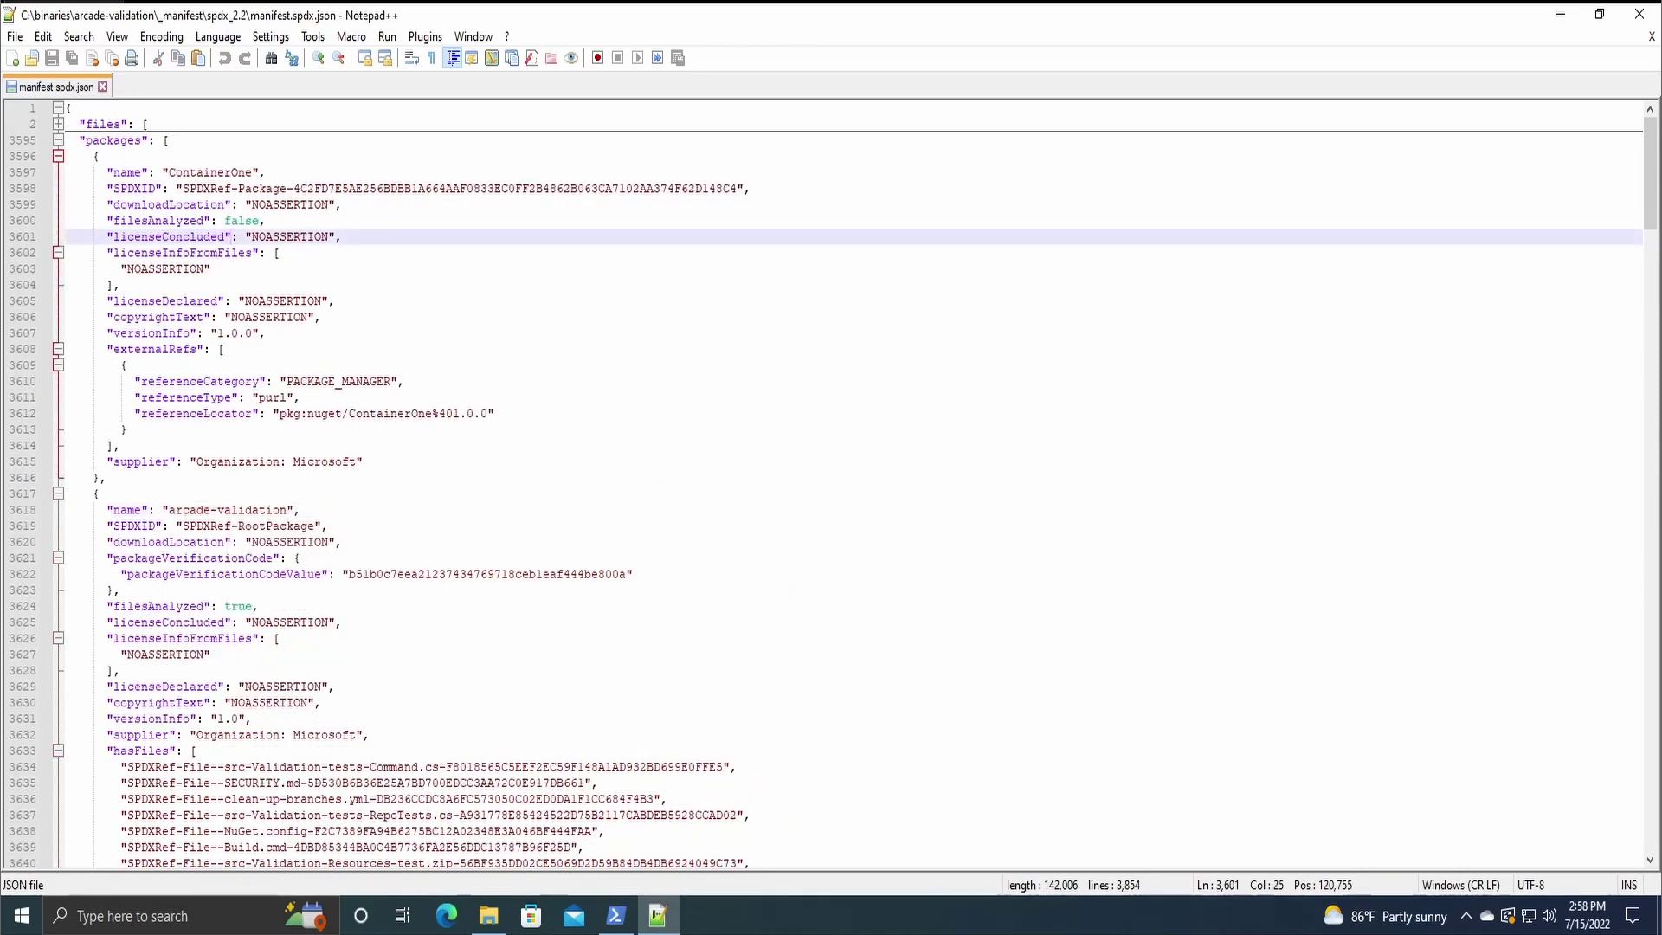
drag(155, 172, 260, 172)
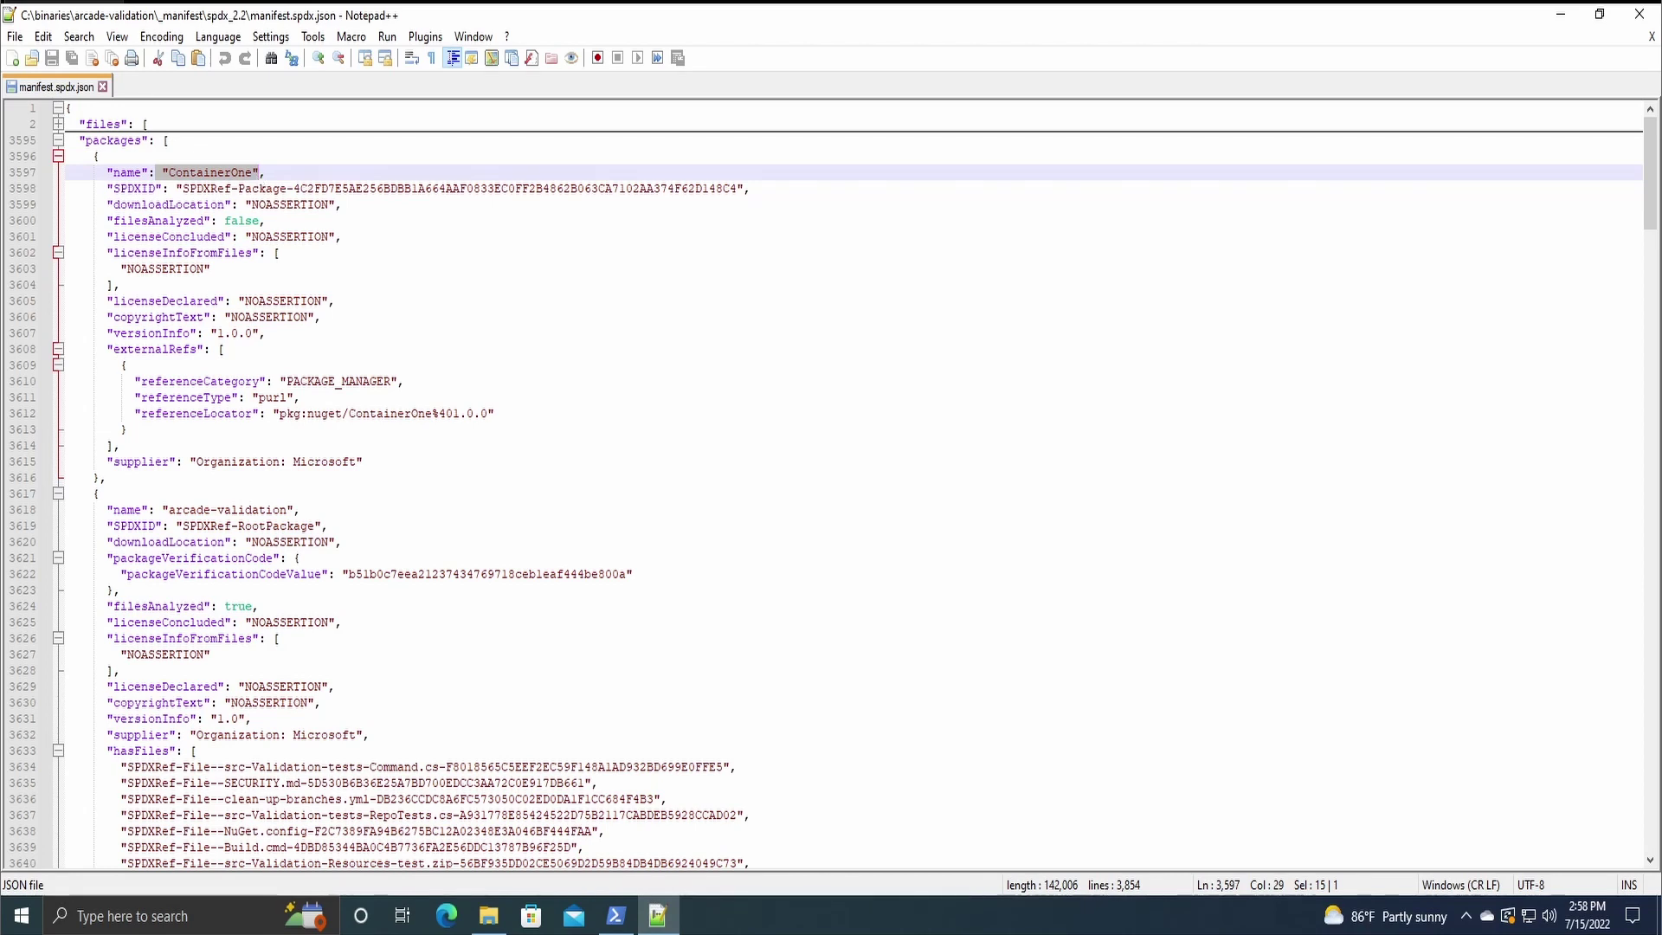
drag(182, 188, 301, 188)
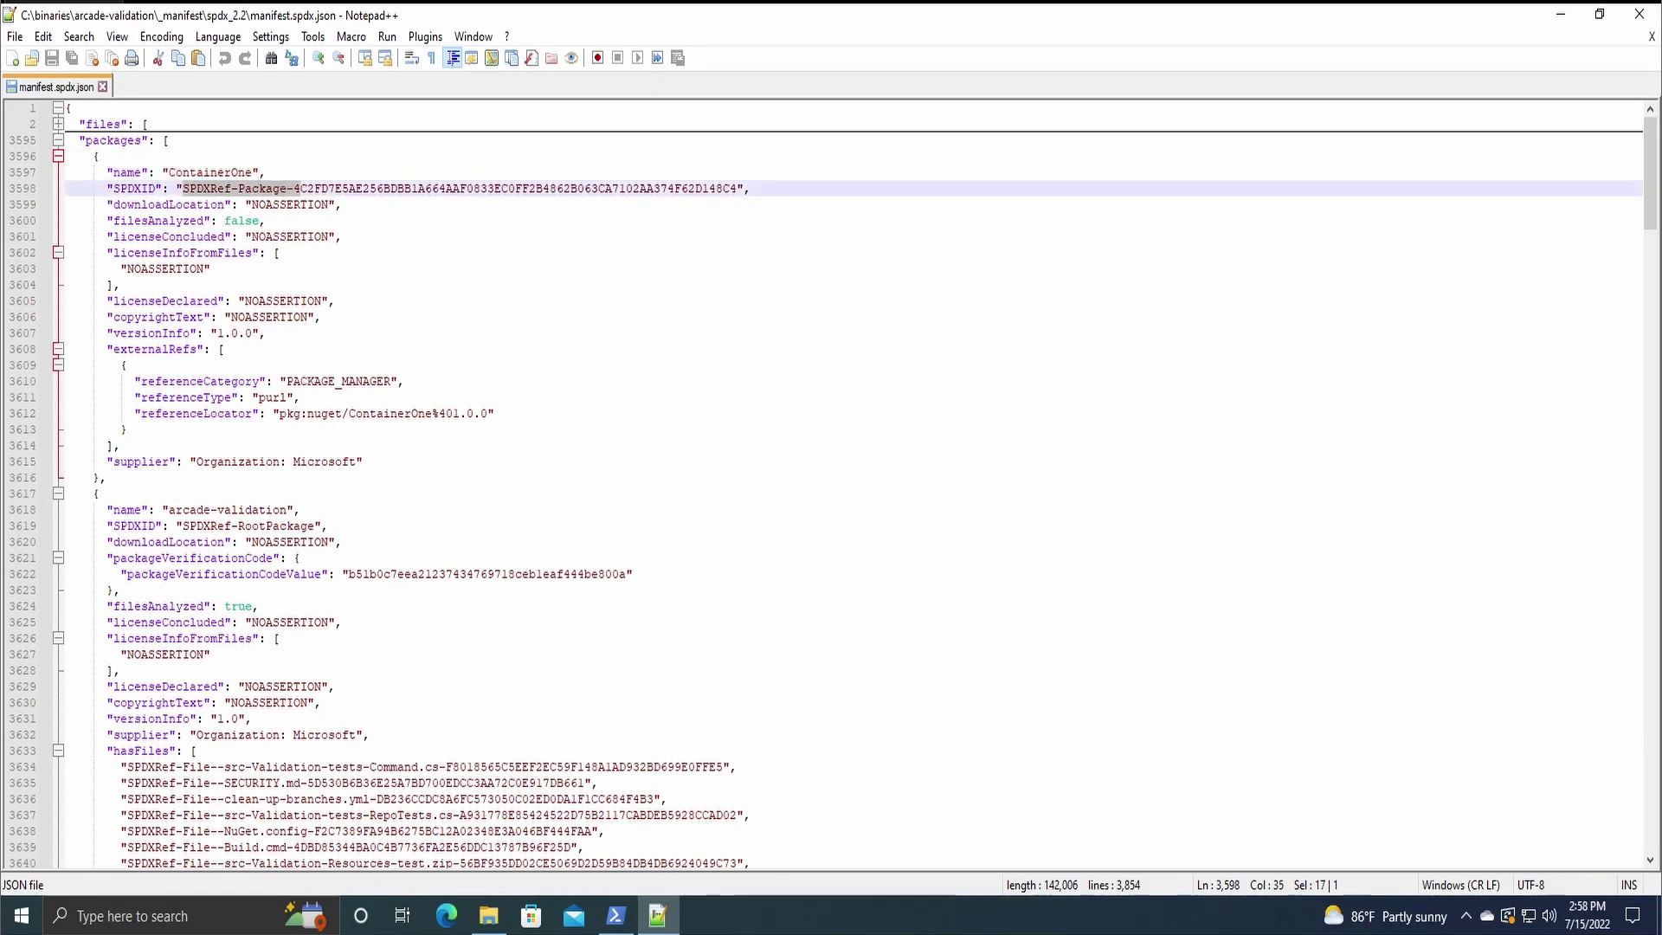
click(300, 188)
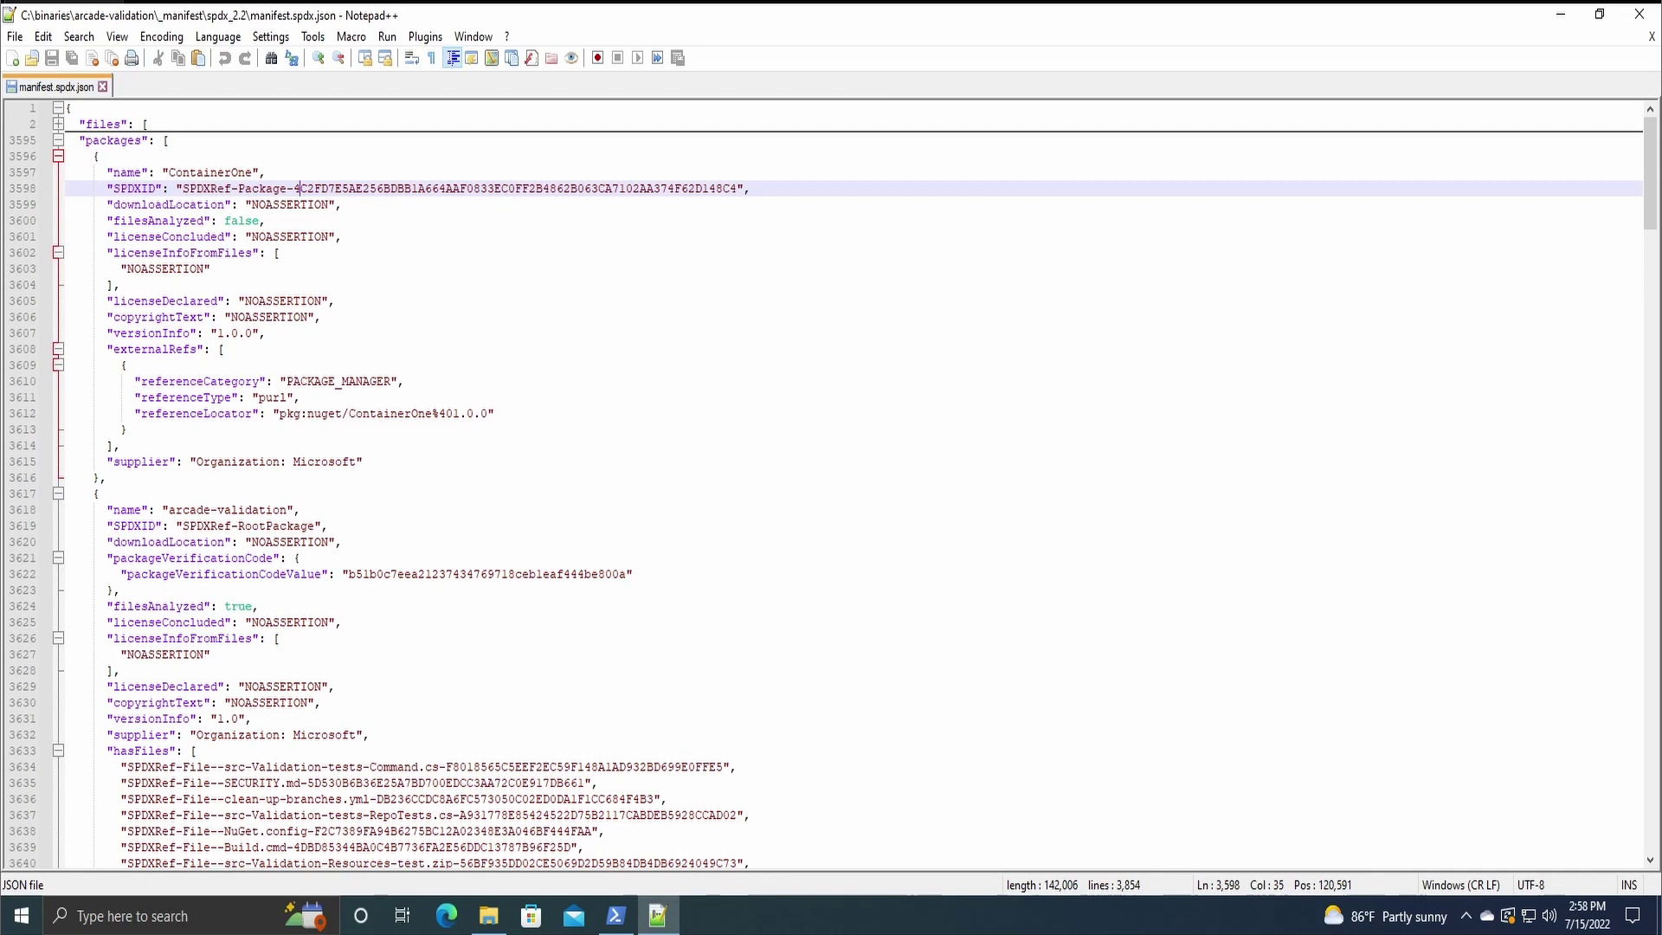
click(222, 349)
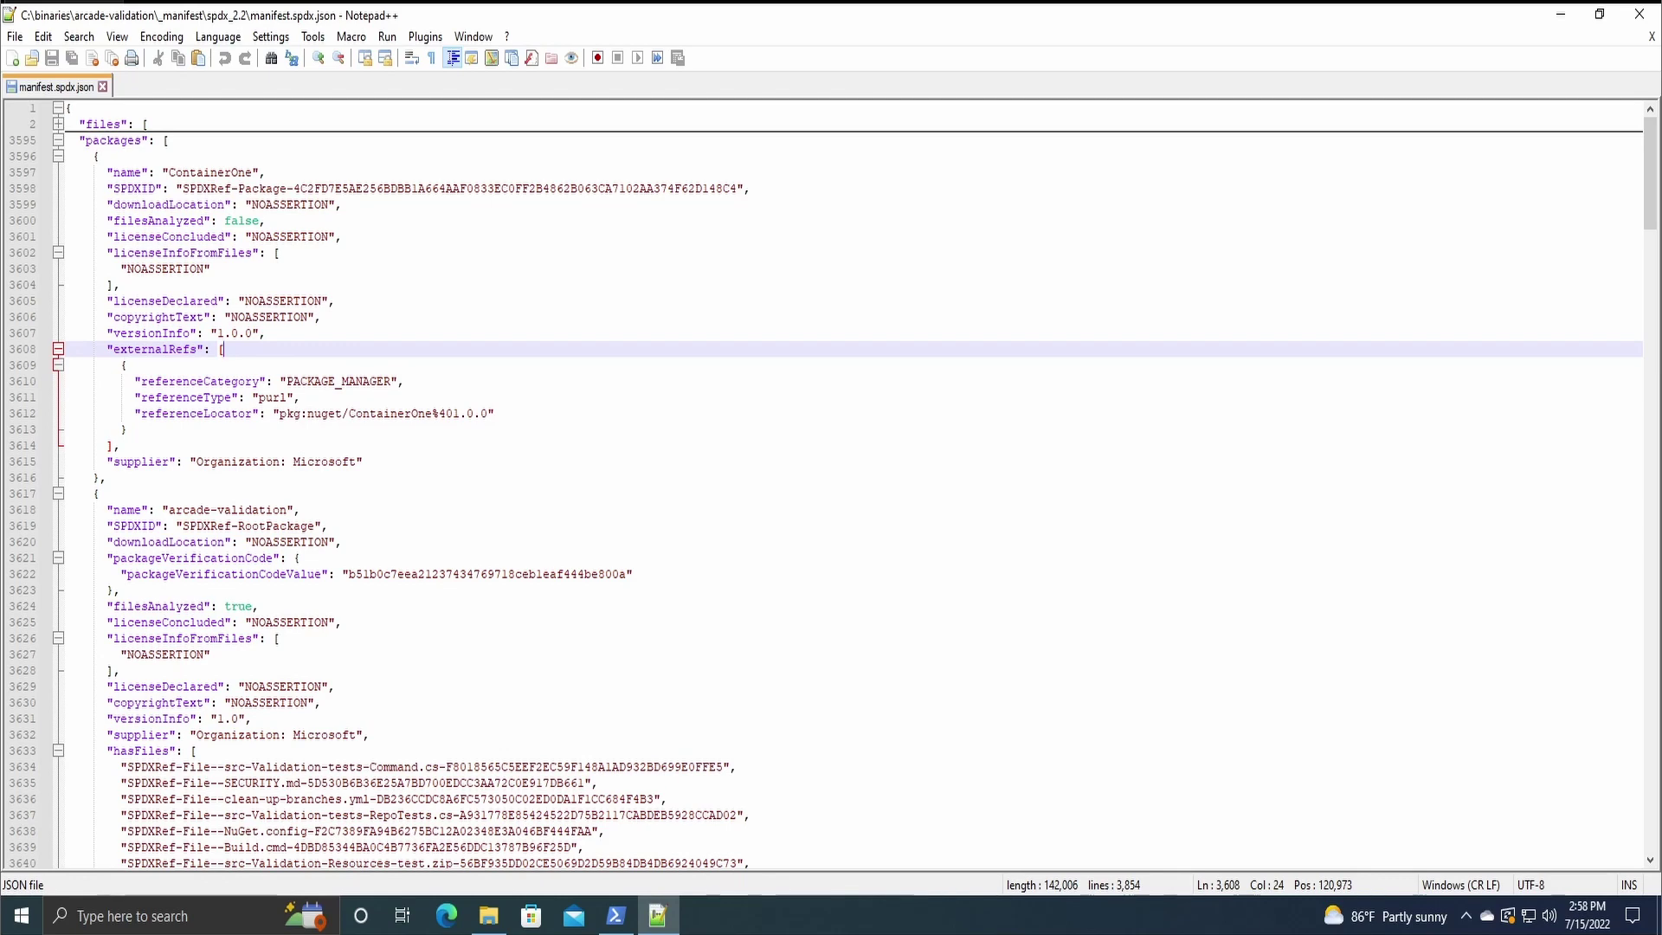
click(98, 478)
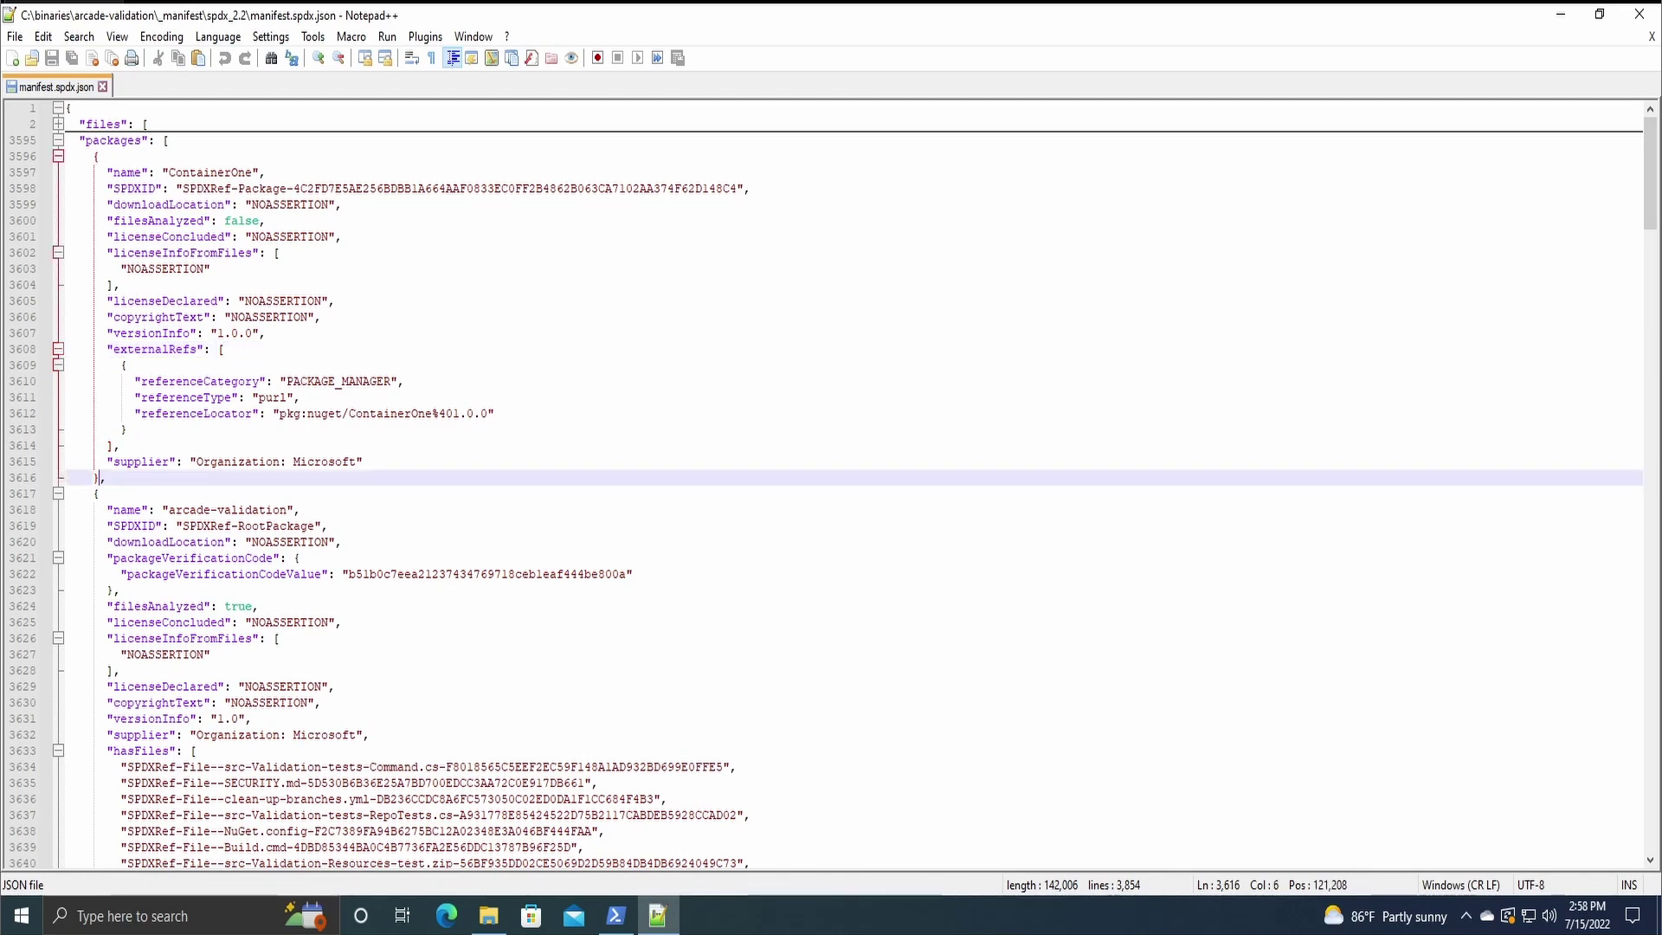
drag(119, 461, 349, 462)
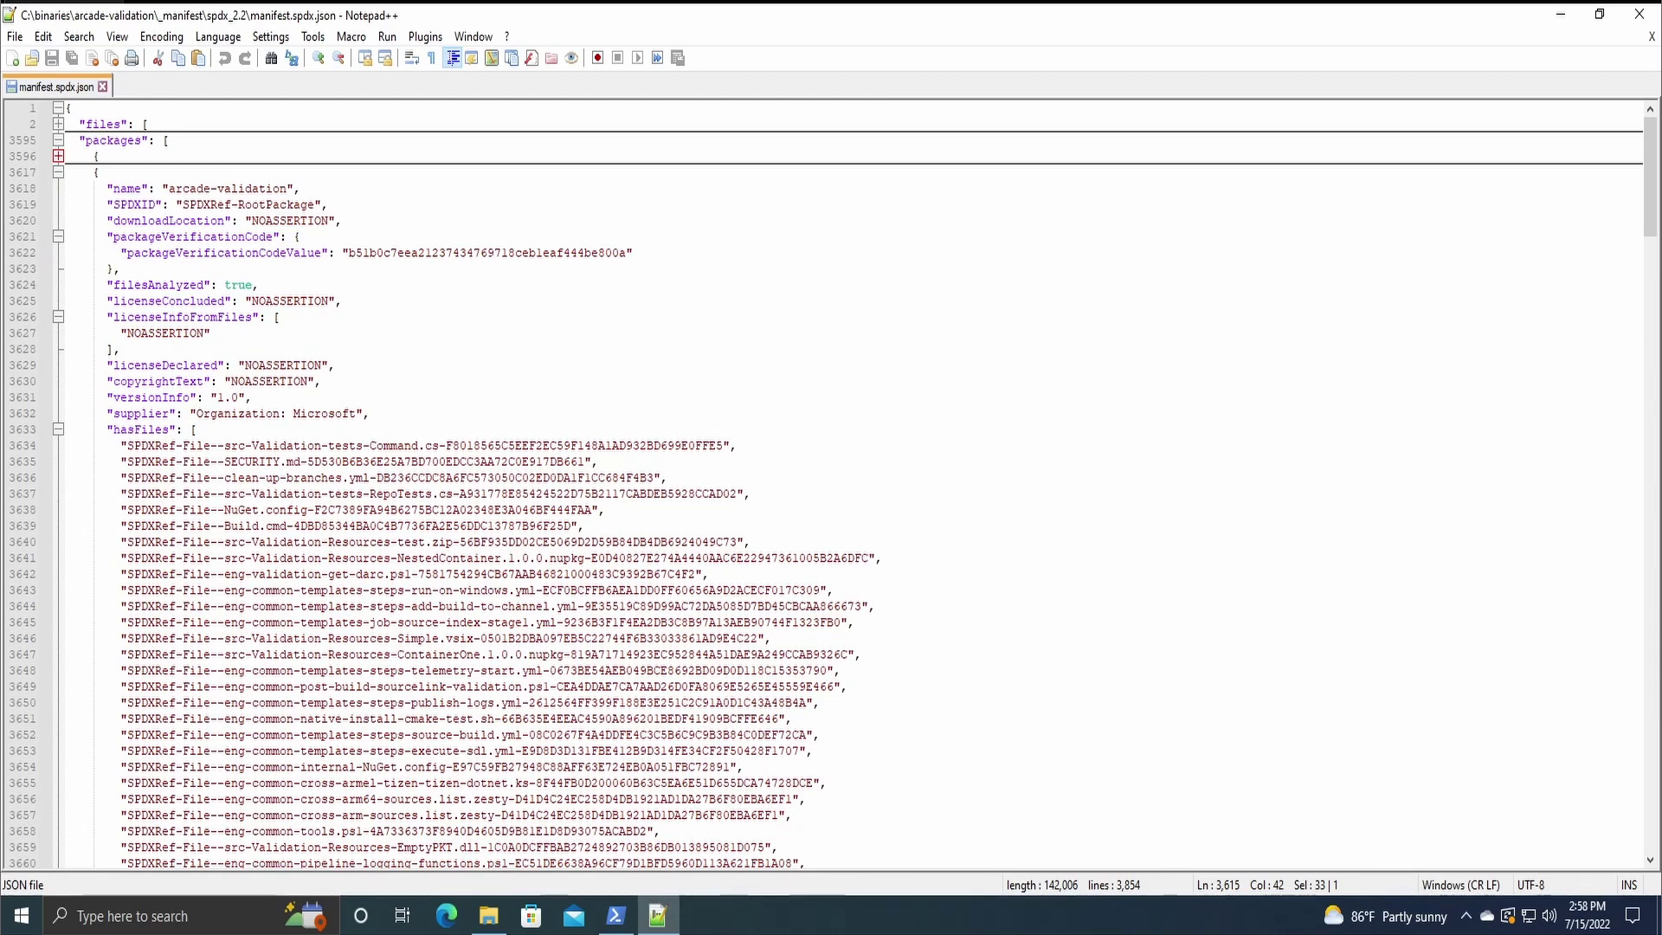
Step: Examine the arcade-validation package's name, SPDXID, downloadLocation, licenseConcluded and supplier fields with ContainerOne folded
click(153, 188)
click(152, 204)
drag(153, 204, 294, 209)
click(264, 221)
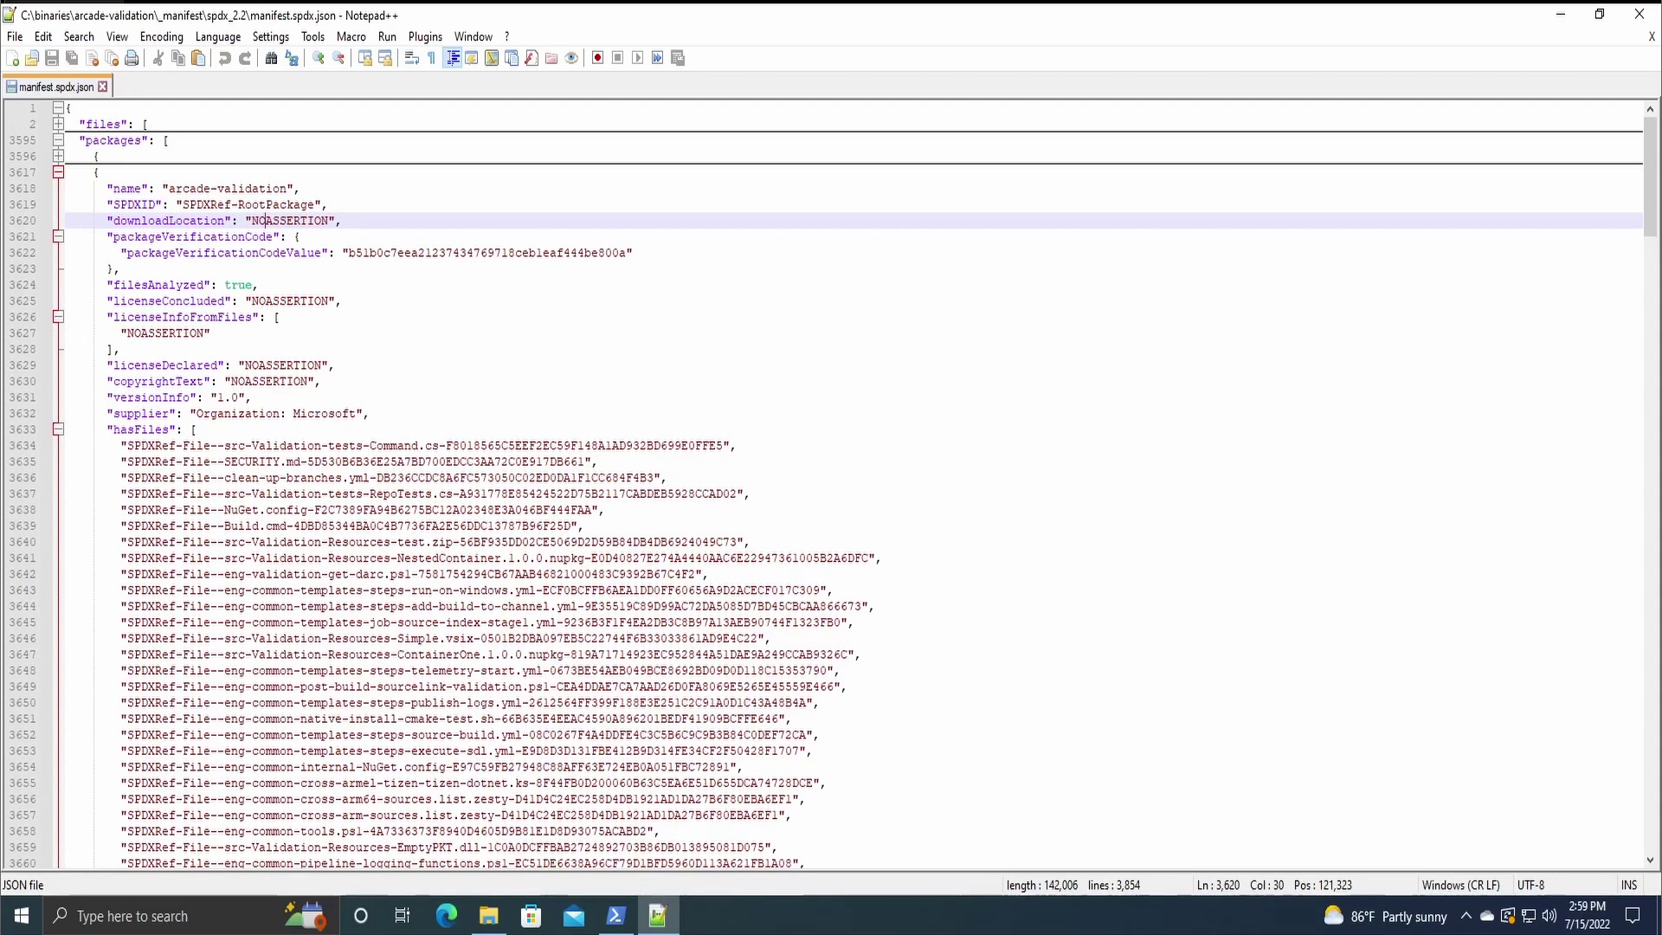
double_click(169, 301)
click(203, 300)
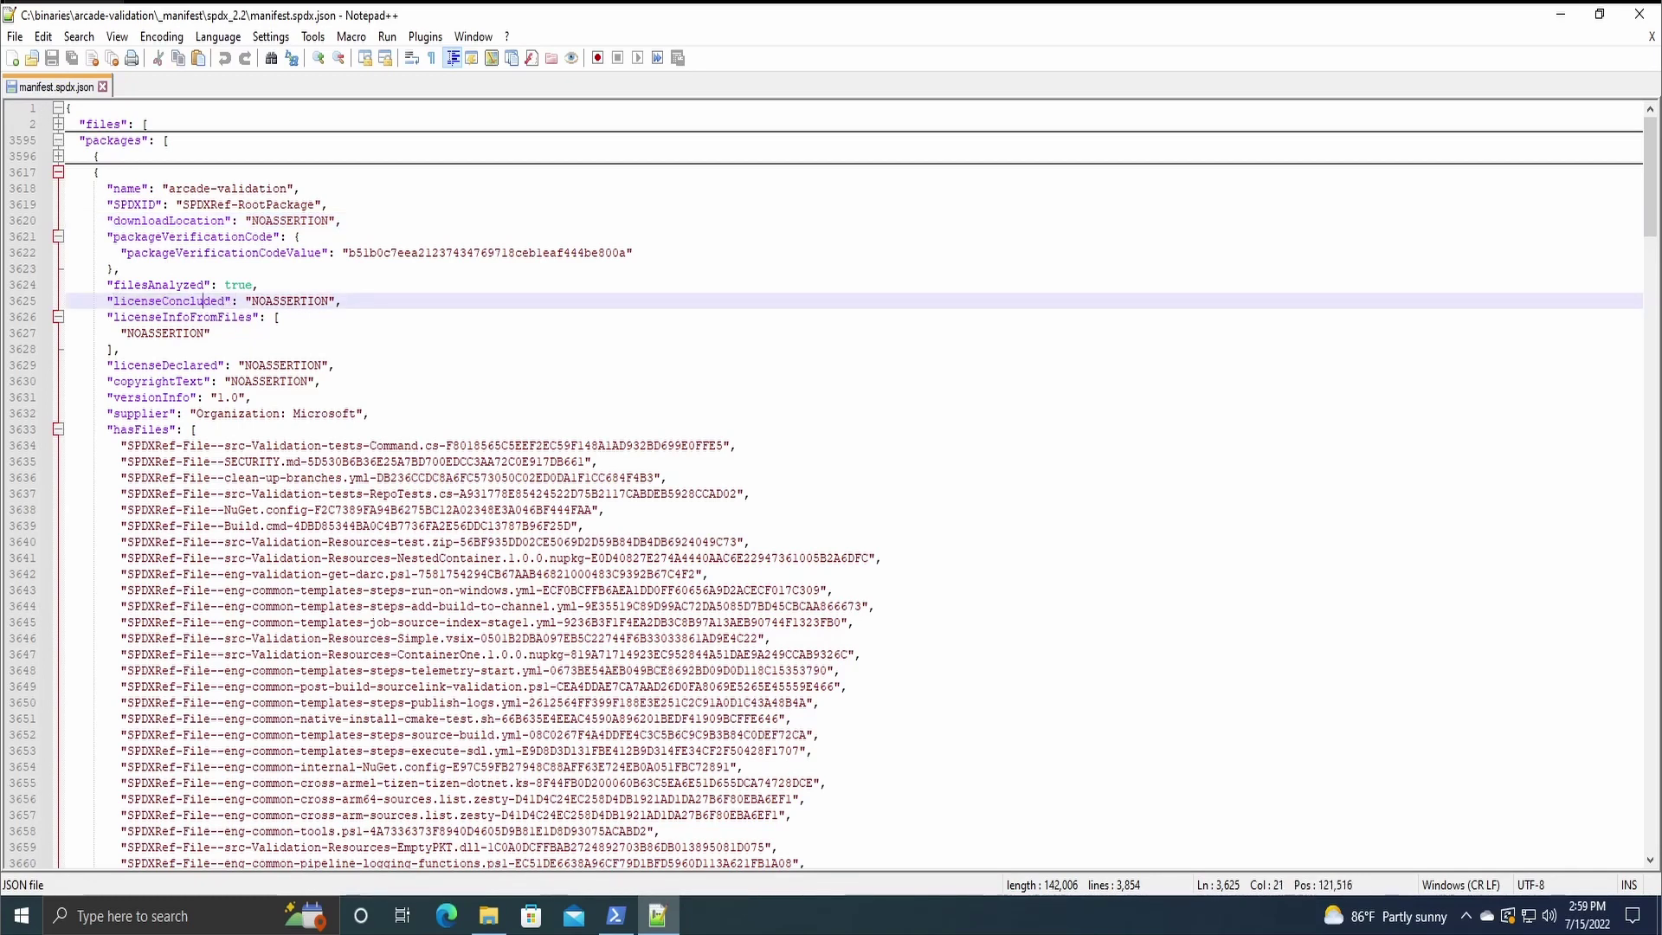
click(257, 413)
drag(258, 413, 363, 413)
click(176, 413)
Step: Review the arcade-validation package's hasFiles list and relate its file references to the files section
scroll(519, 433, down, 5)
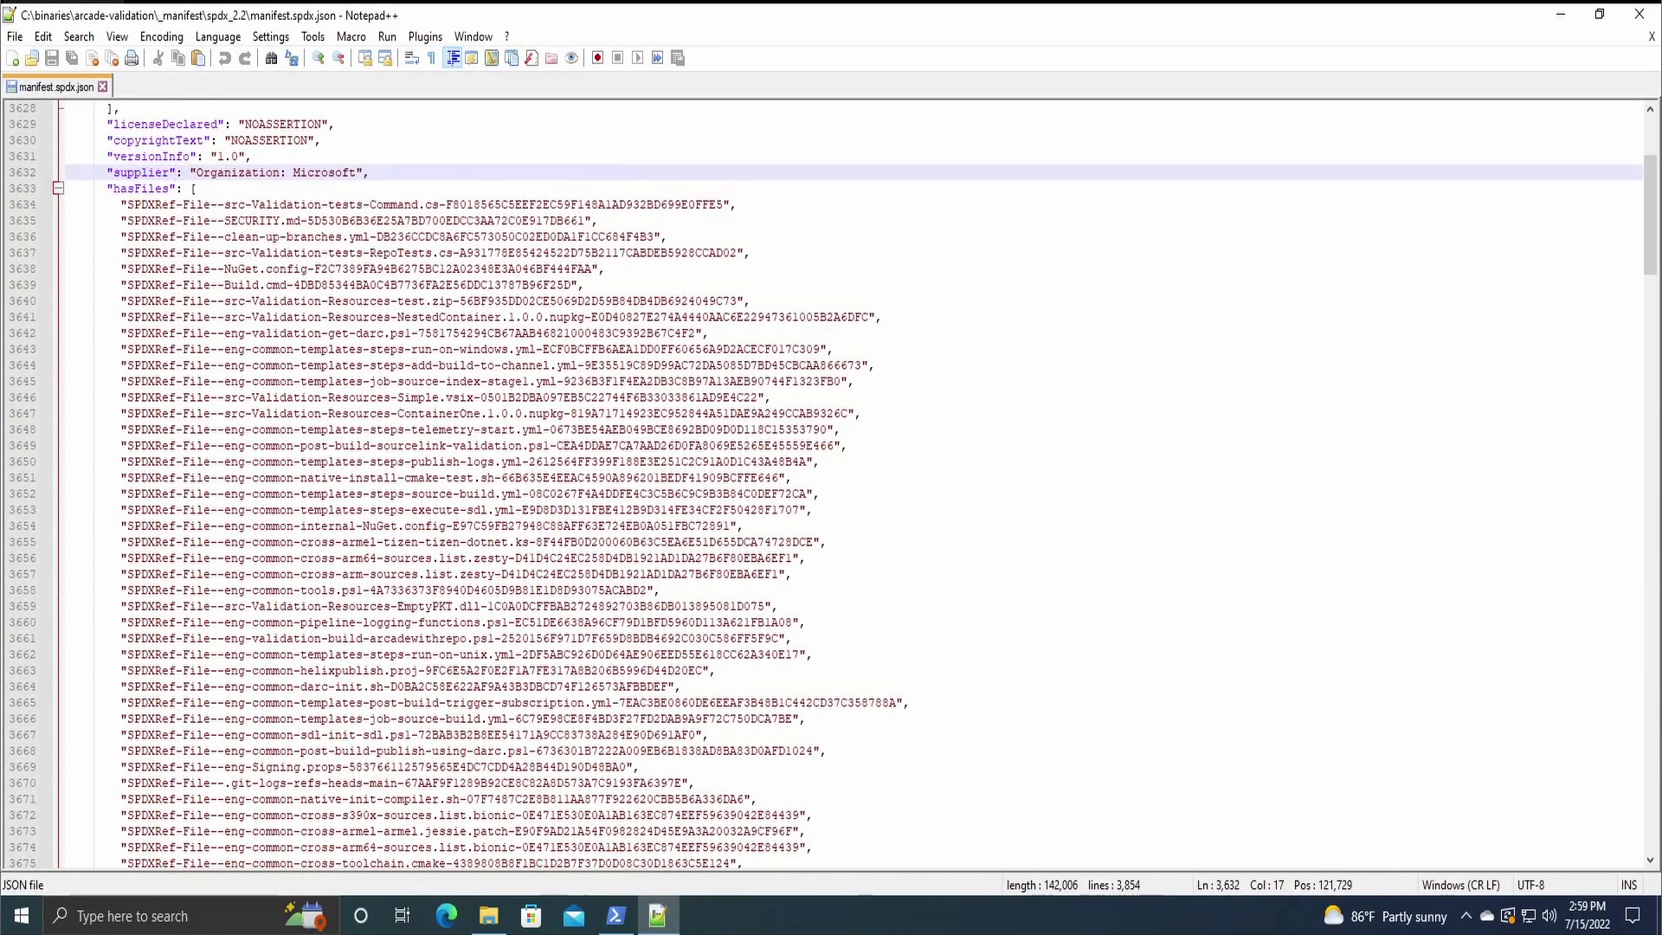
scroll(831, 485, up, 2)
scroll(169, 188, up, 3)
drag(169, 188, 288, 188)
scroll(287, 188, down, 3)
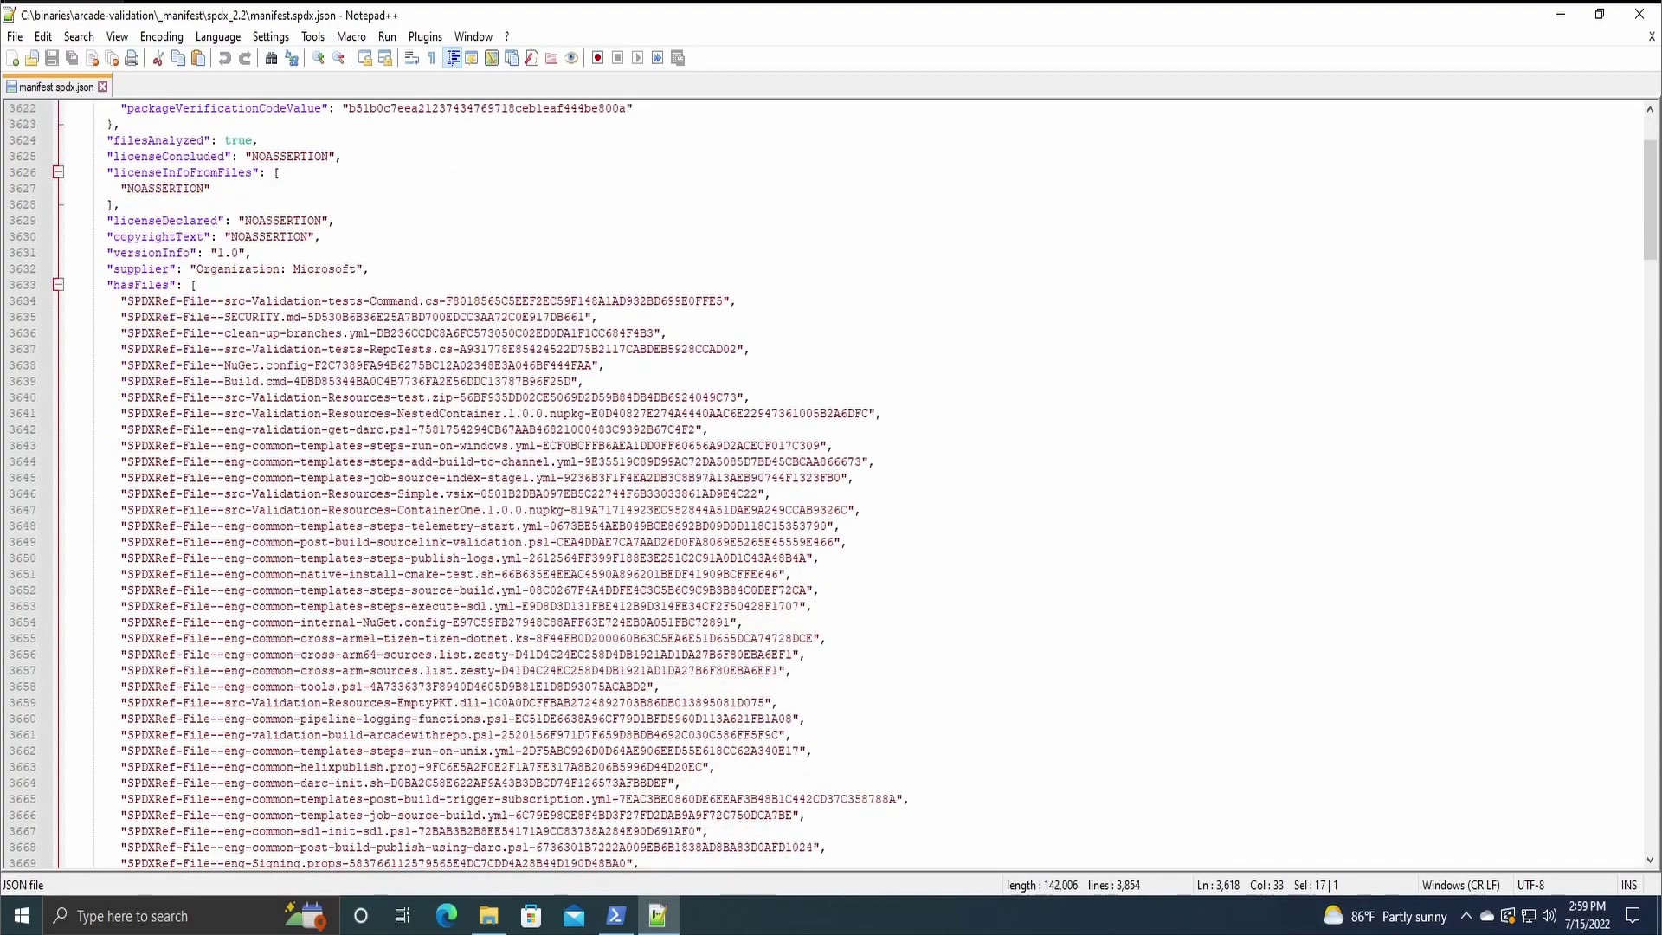
drag(121, 300, 267, 301)
scroll(267, 300, down, 15)
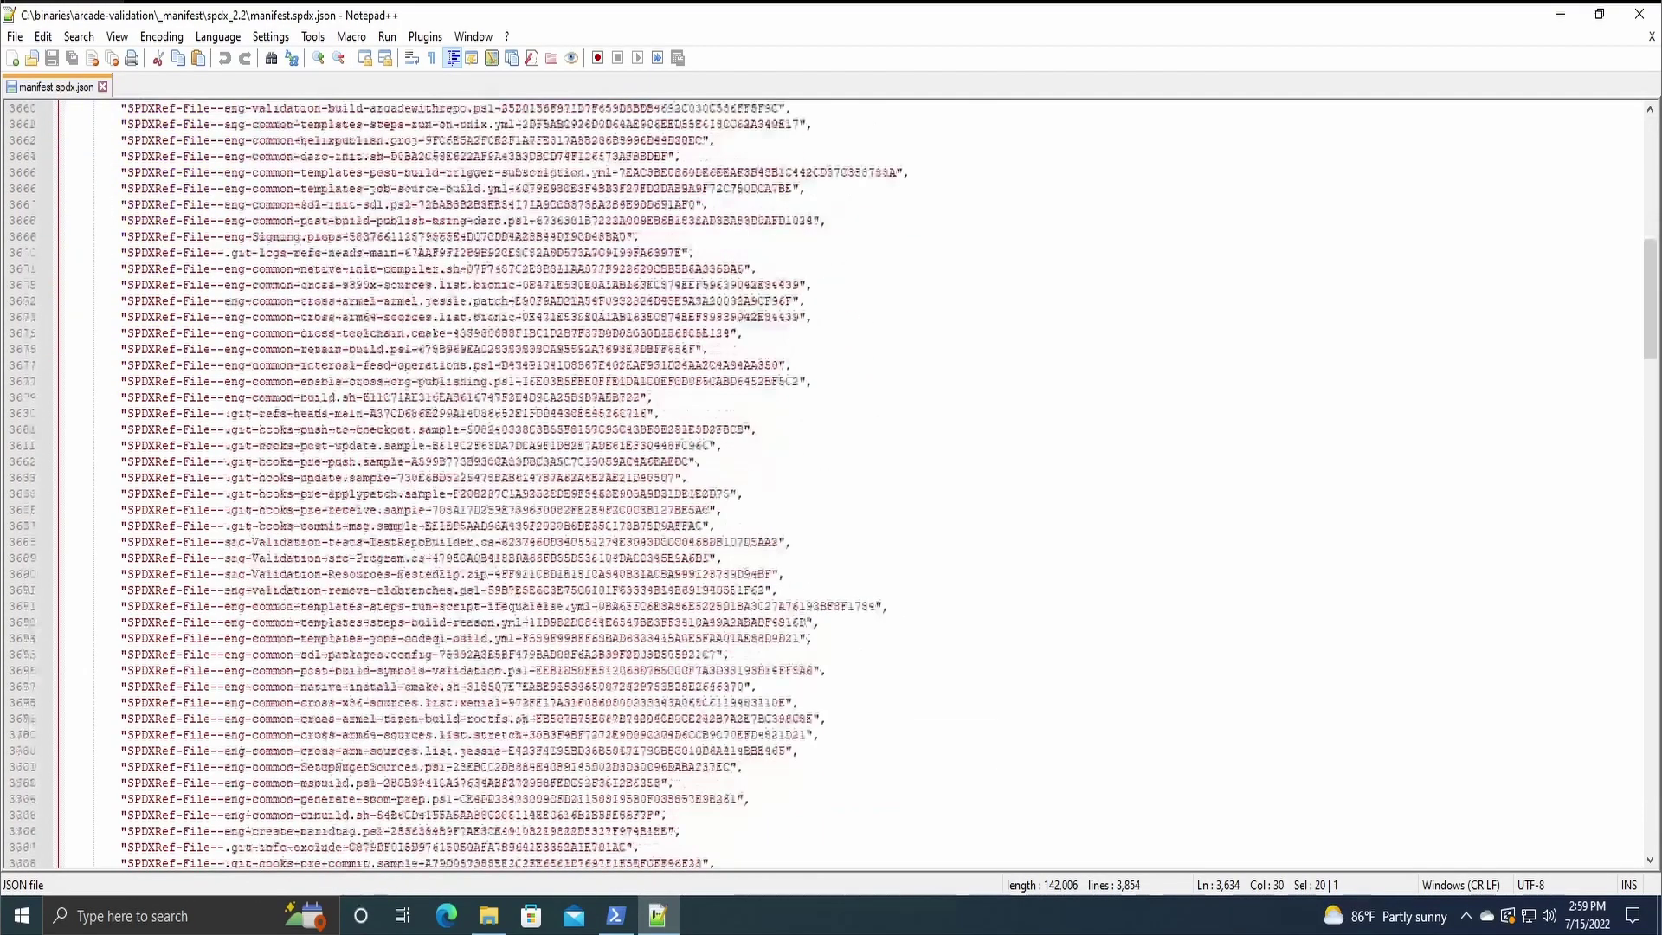
scroll(190, 412, up, 15)
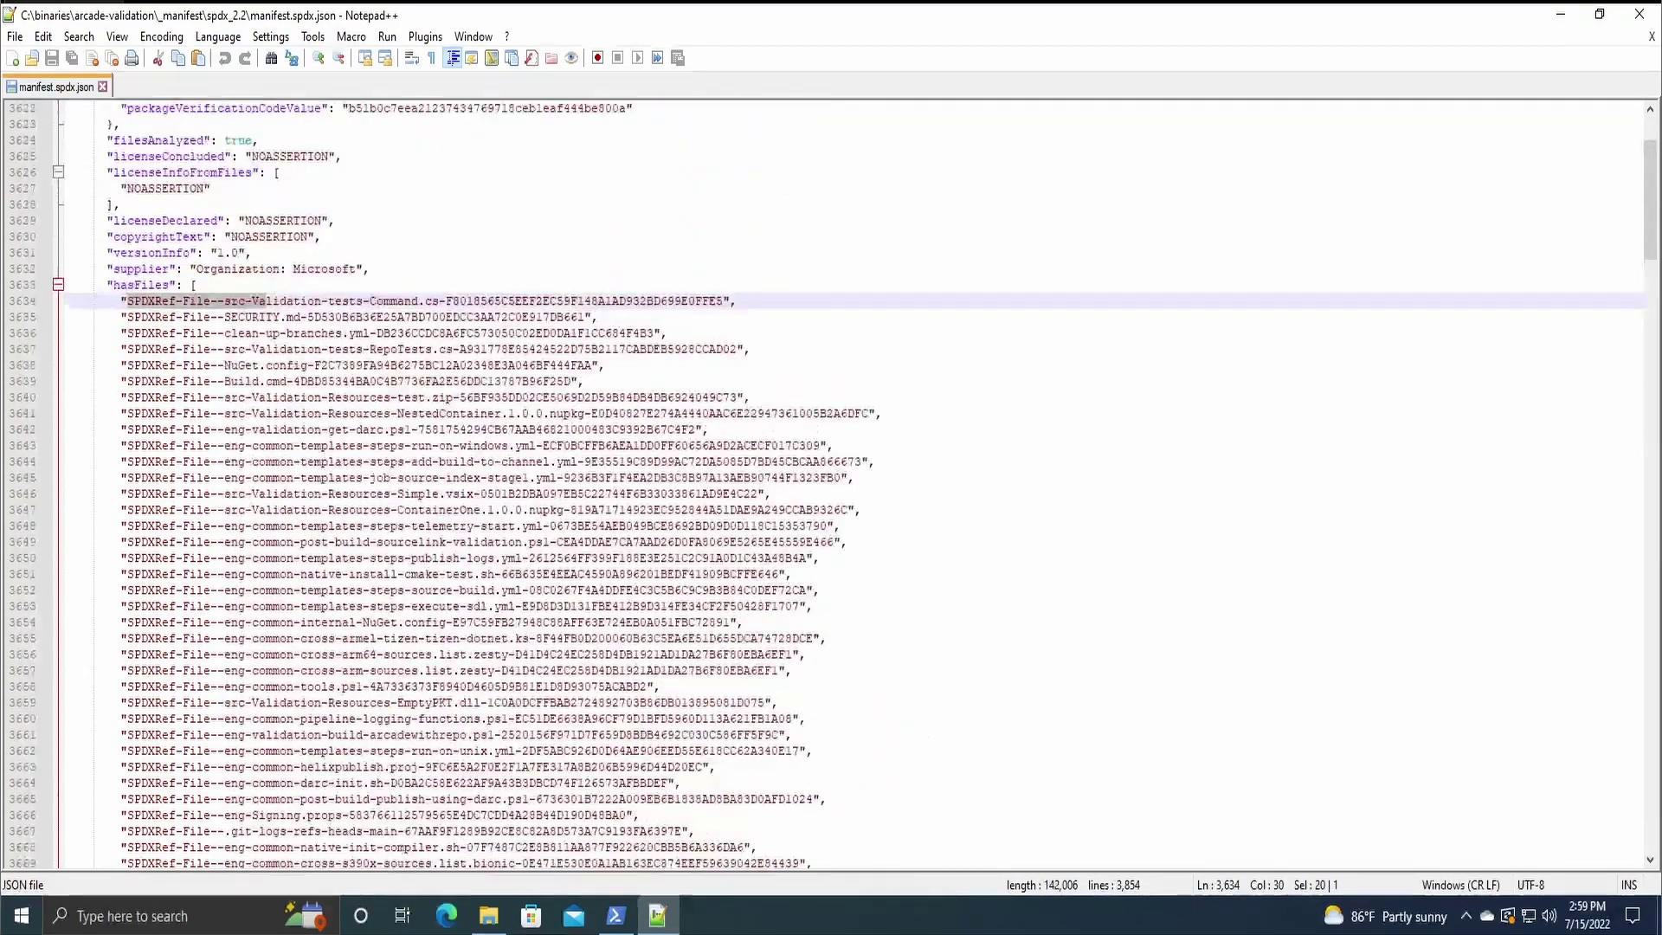
click(190, 412)
click(92, 124)
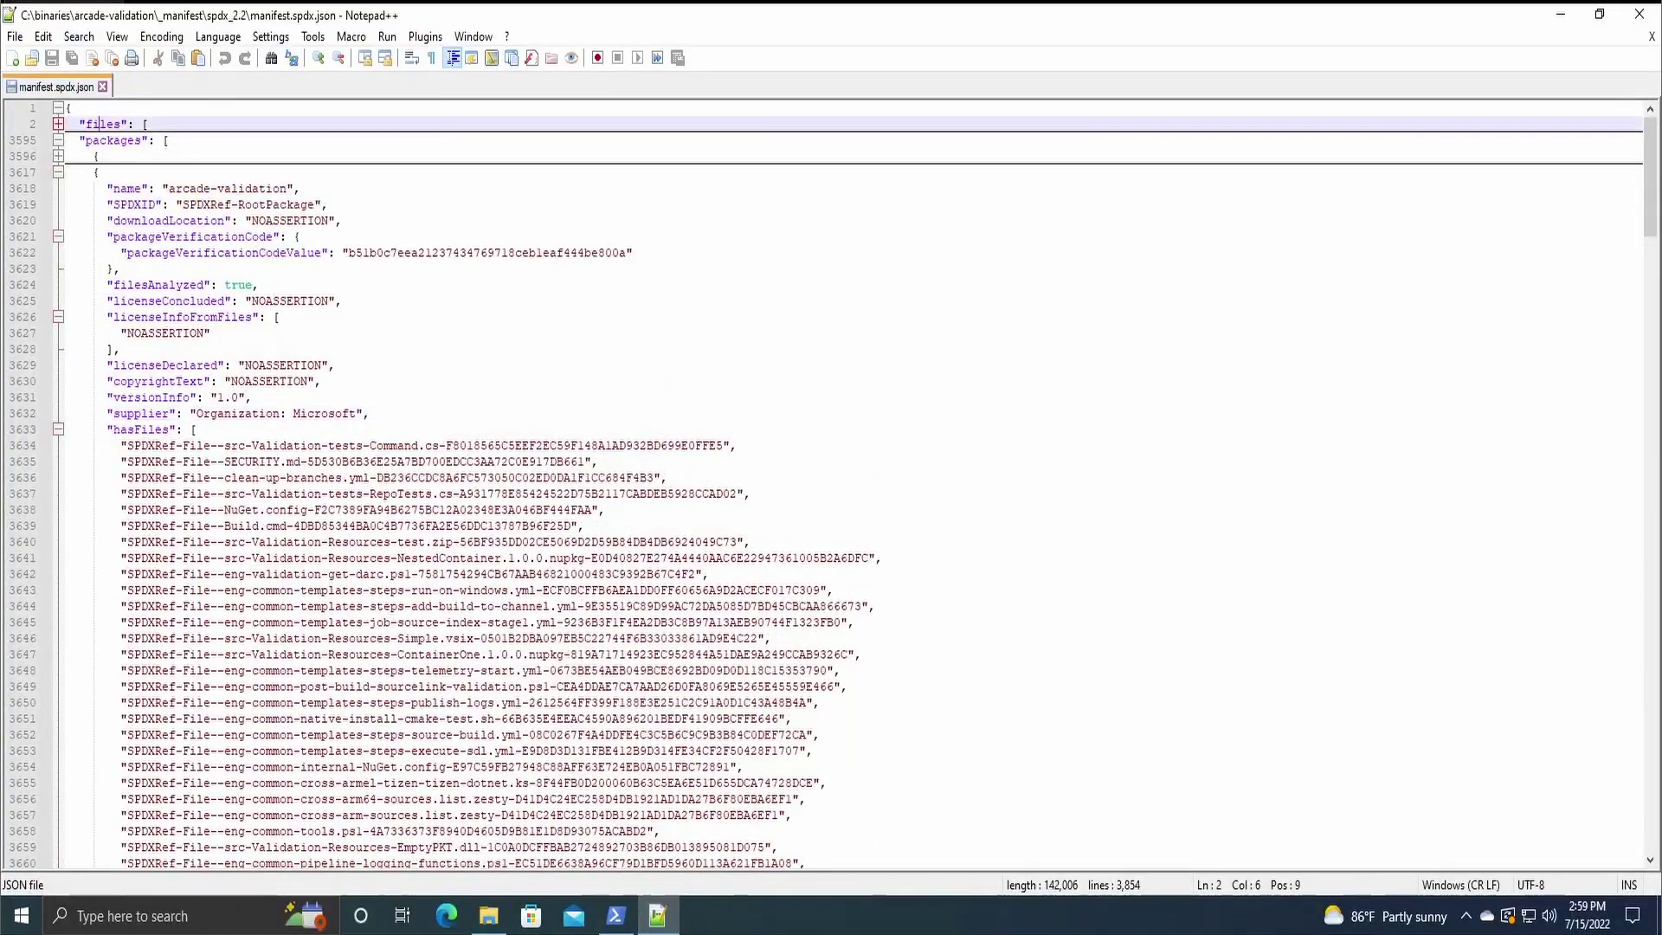
Step: Collapse the hasFiles list and inspect the externalDocumentRefs and relationships sections below it
click(58, 428)
scroll(58, 429, down, 5)
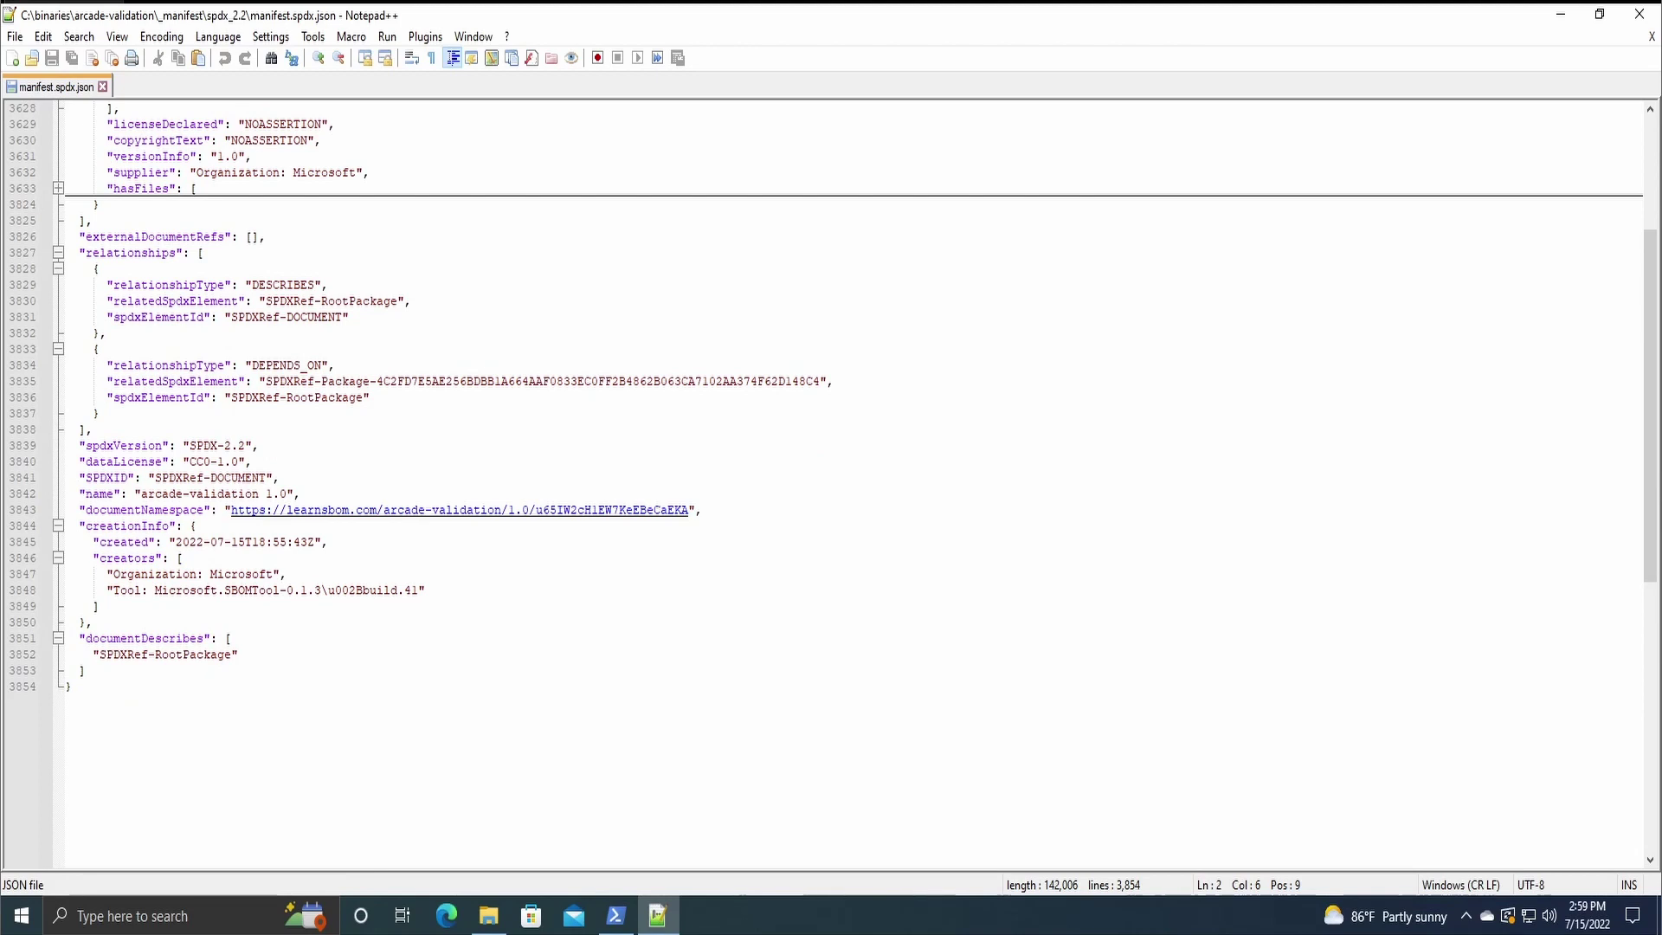
click(174, 236)
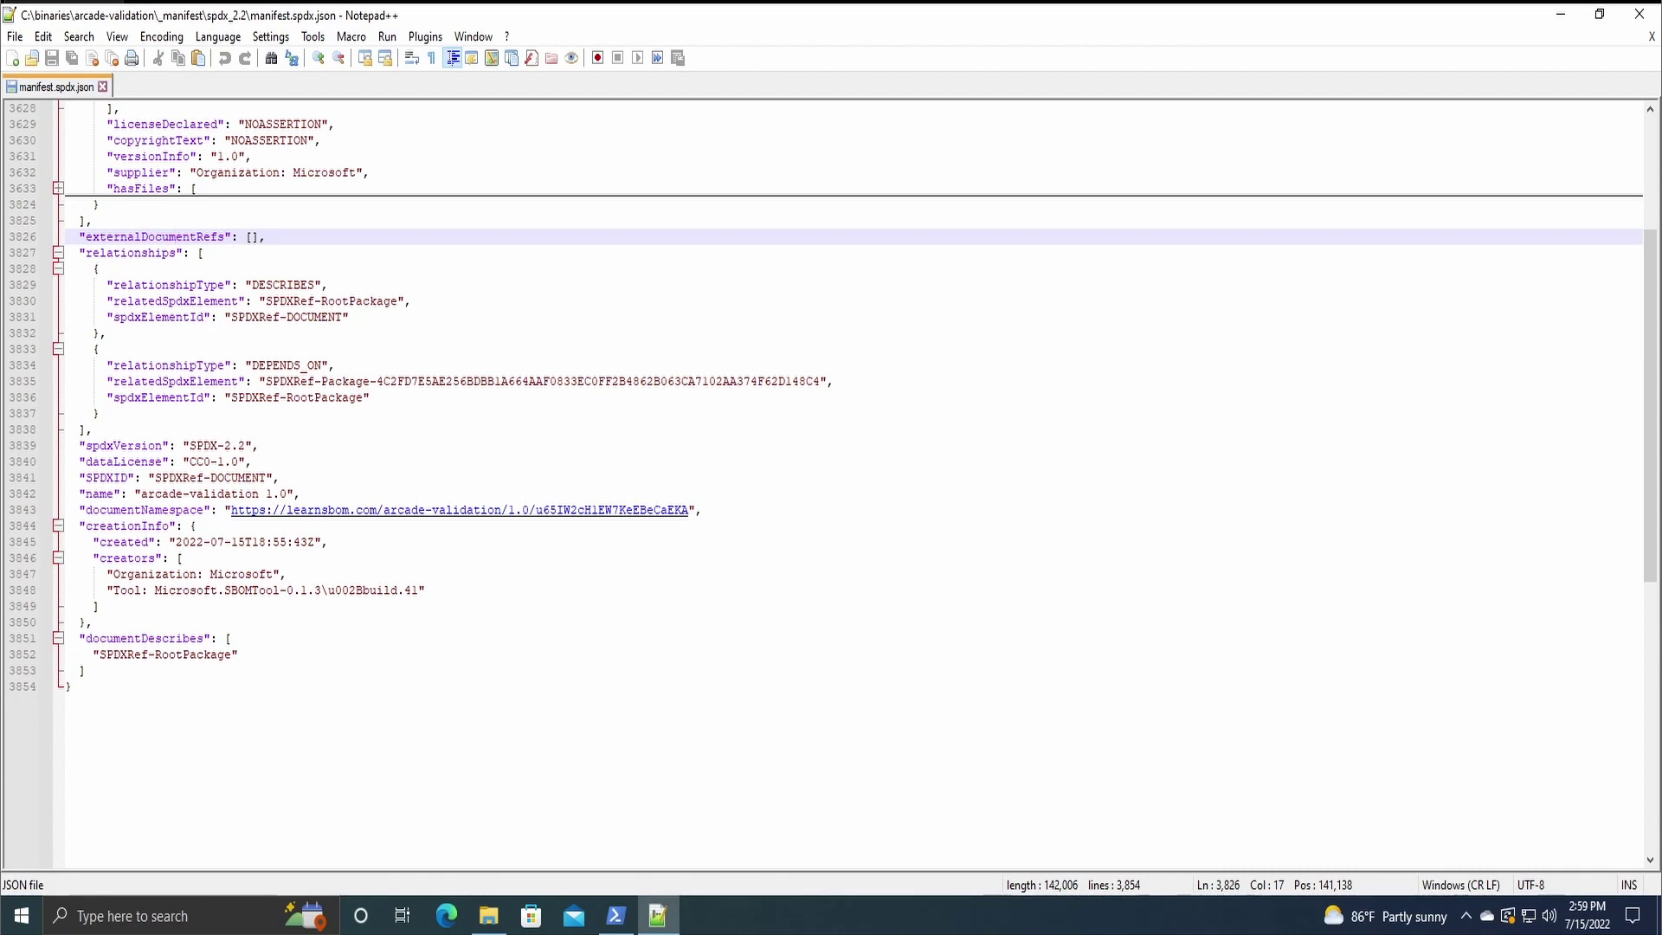
click(201, 251)
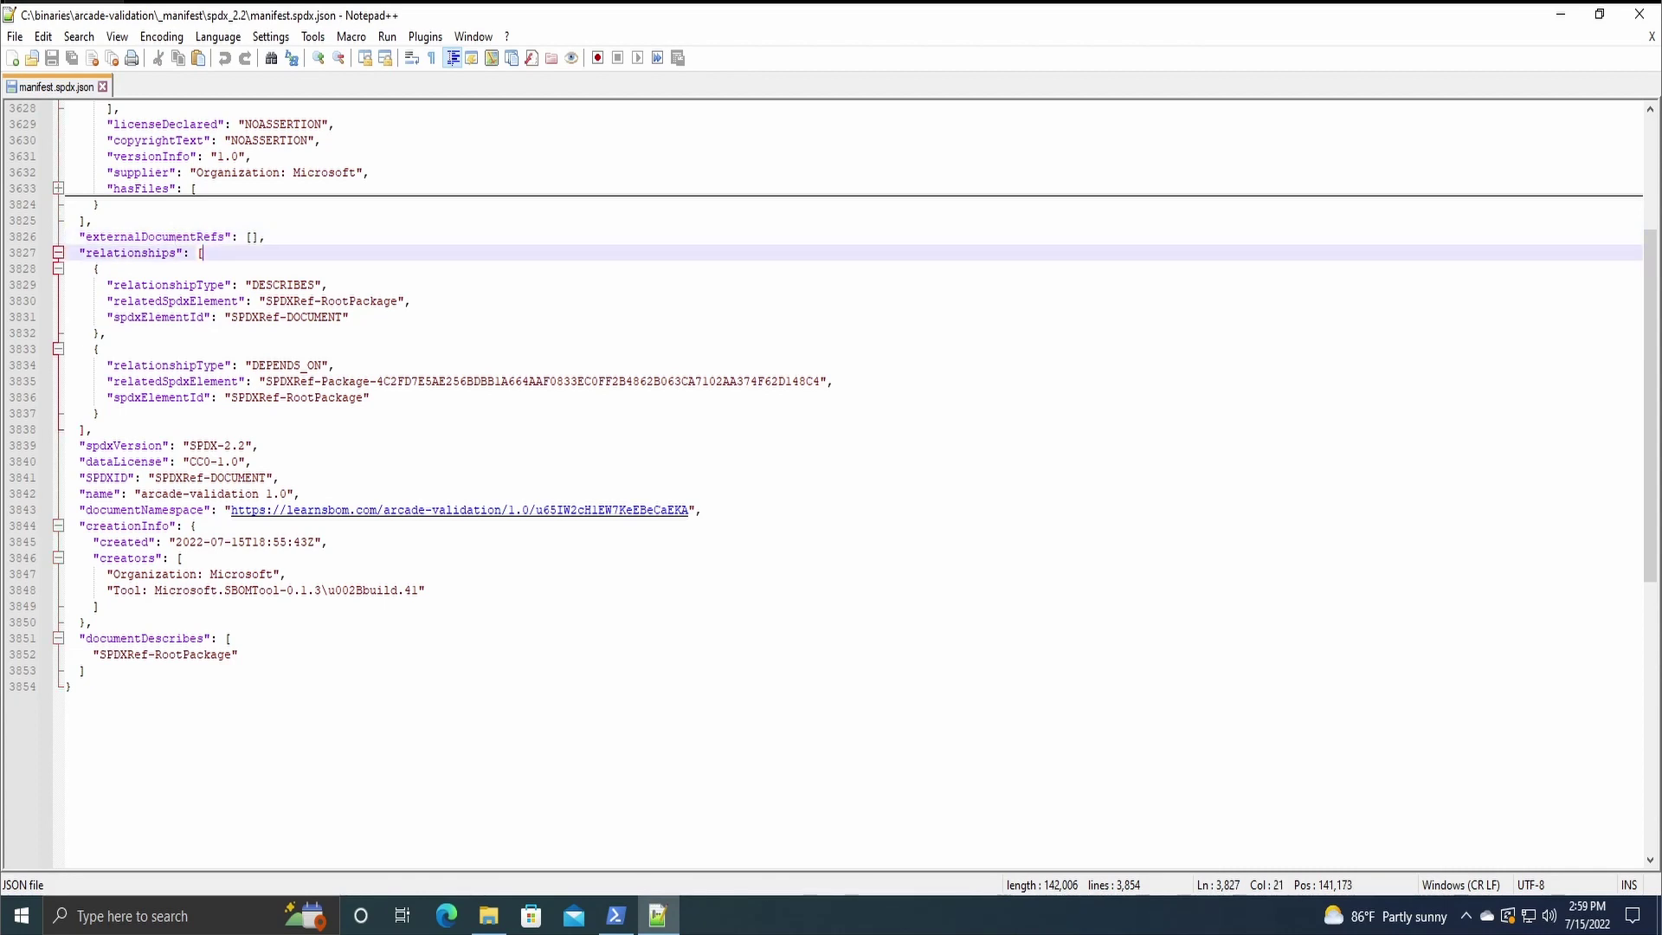
Step: Examine the manifest's relationships and the document metadata from spdxVersion through documentNamespace, creationInfo and documentDescribes
scroll(848, 467, up, 3)
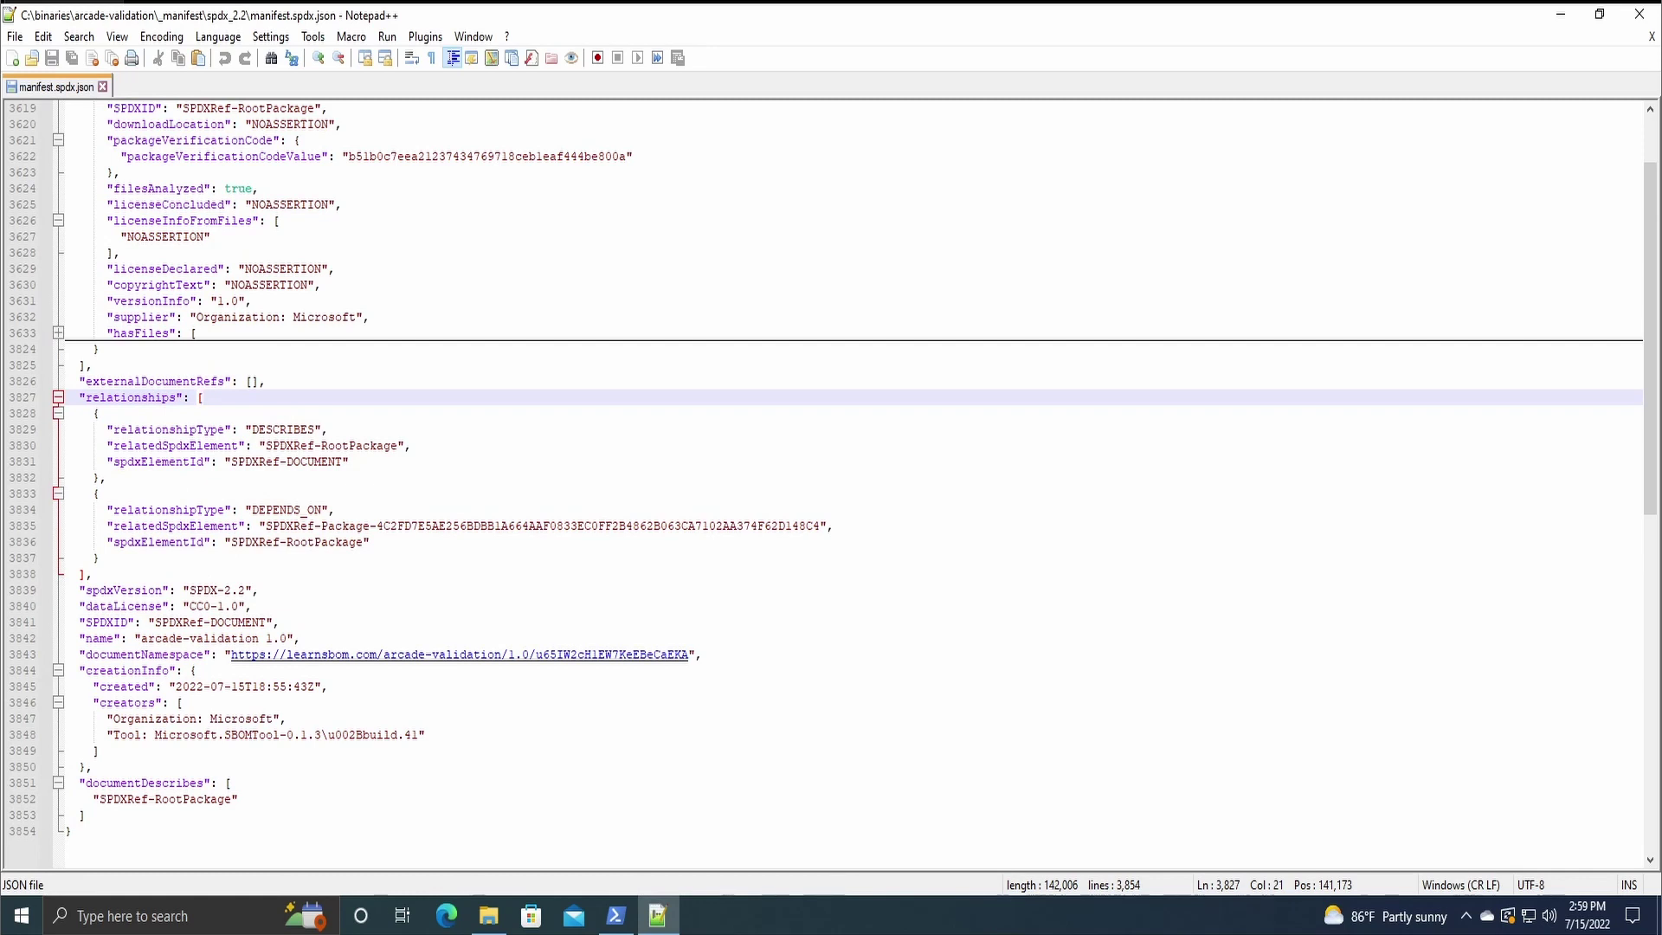
scroll(848, 484, down, 6)
drag(79, 317, 242, 526)
click(309, 414)
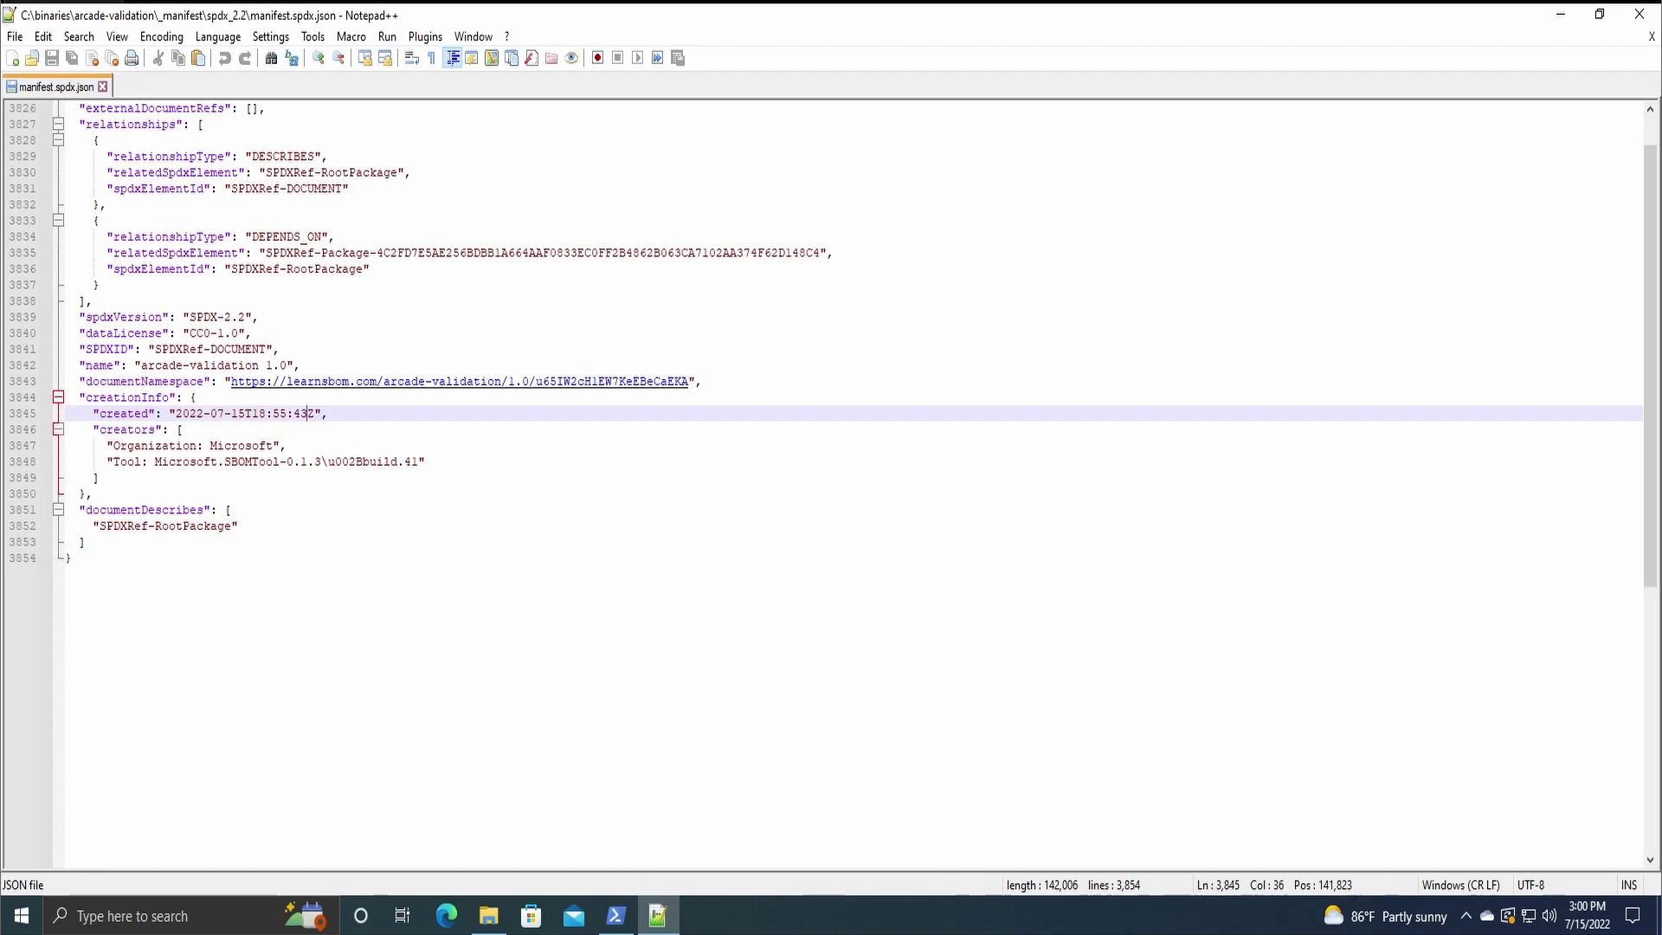
Step: Place the manifest side by side with the PowerShell window and recall the sbom-tool generate command for comparison
drag(458, 22, 1657, 216)
click(692, 325)
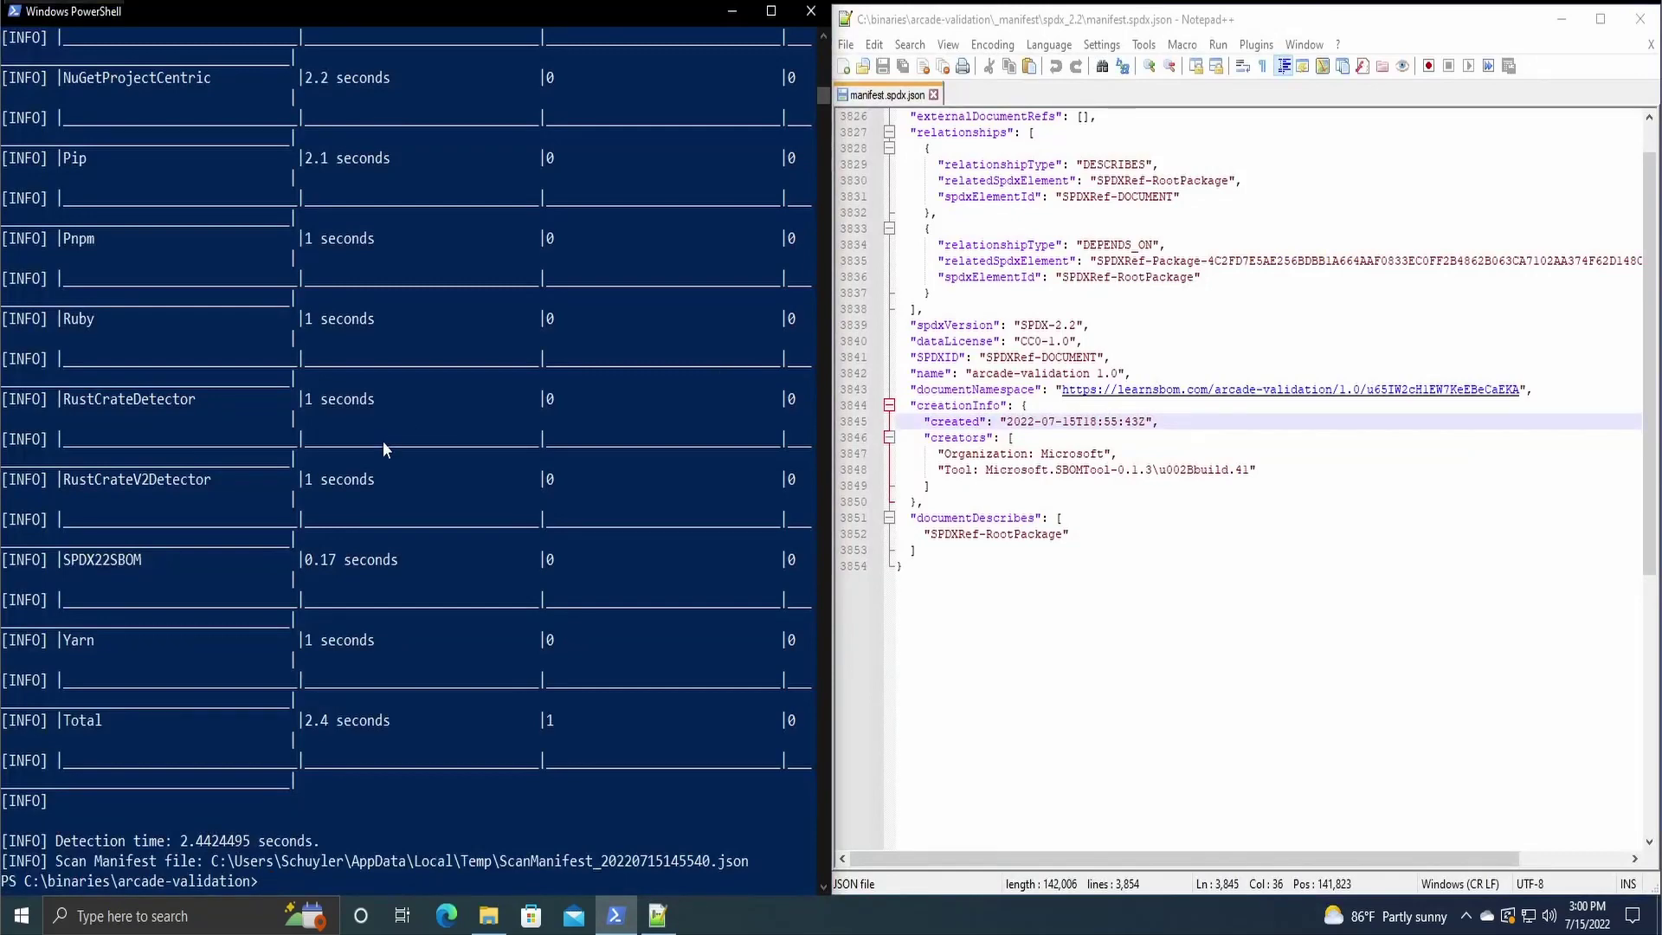
scroll(363, 454, up, 6)
scroll(368, 448, down, 11)
key(Up)
Step: Relate the generate command's -pn, -pv and -nsb values to the manifest's name and documentNamespace fields
drag(657, 561, 775, 563)
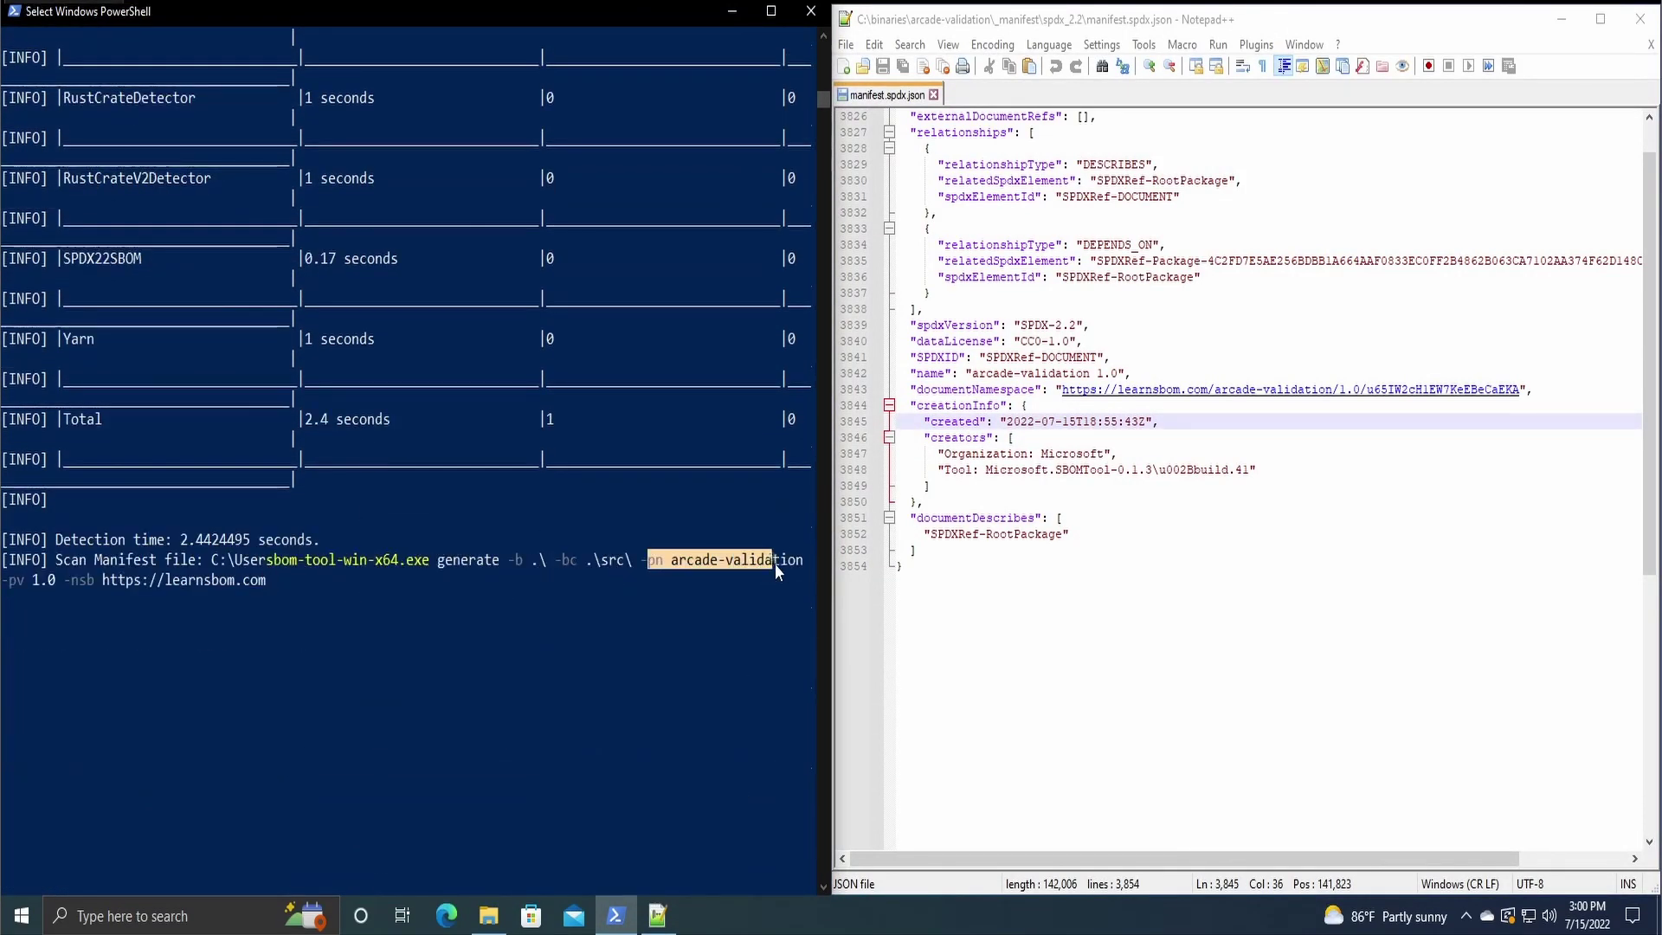
click(17, 587)
drag(104, 578, 246, 586)
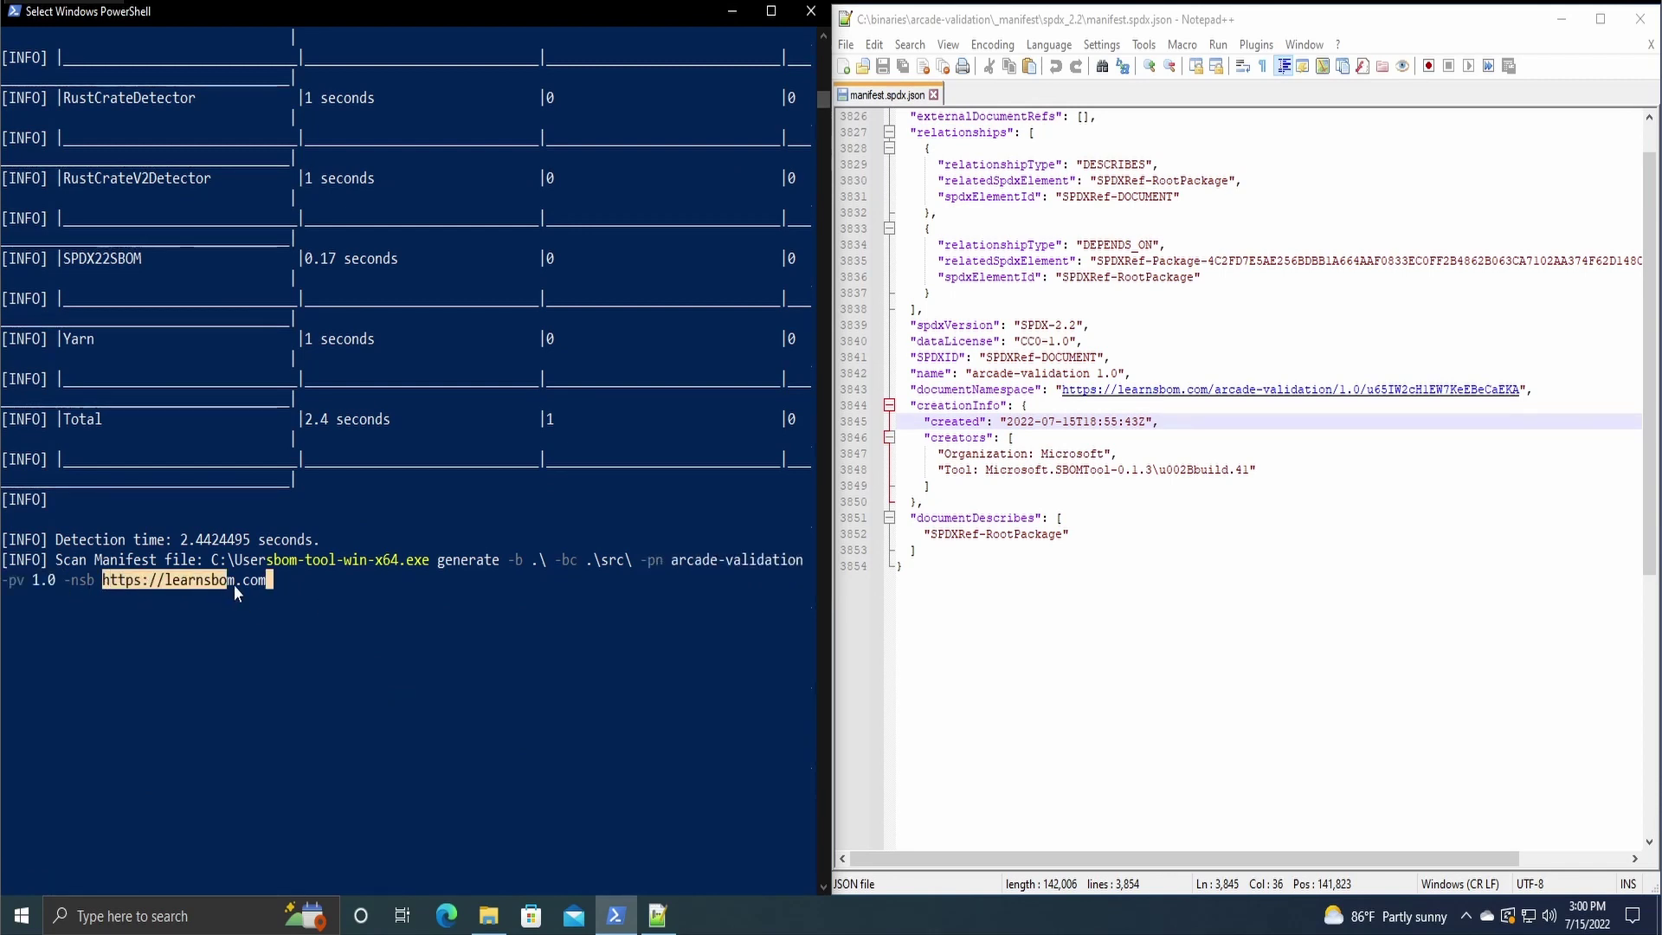
click(49, 579)
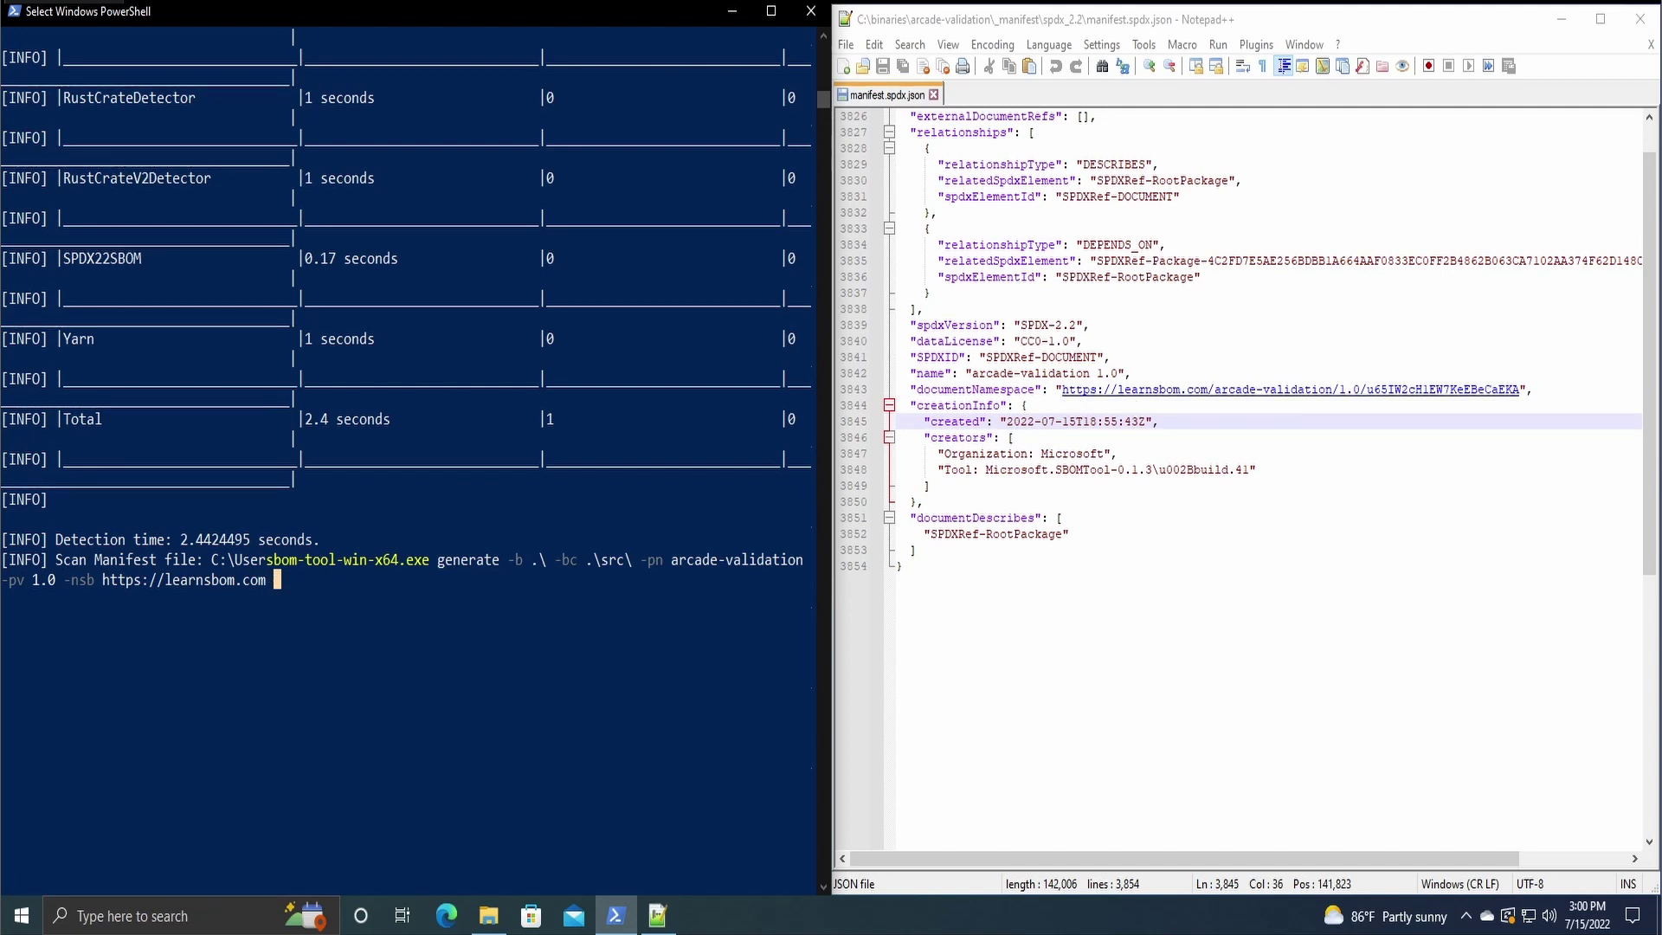
drag(270, 580, 138, 591)
click(106, 579)
Step: Examine the created timestamp and the creators' organization entry in the manifest's creationInfo section
drag(952, 422, 1145, 421)
click(1012, 437)
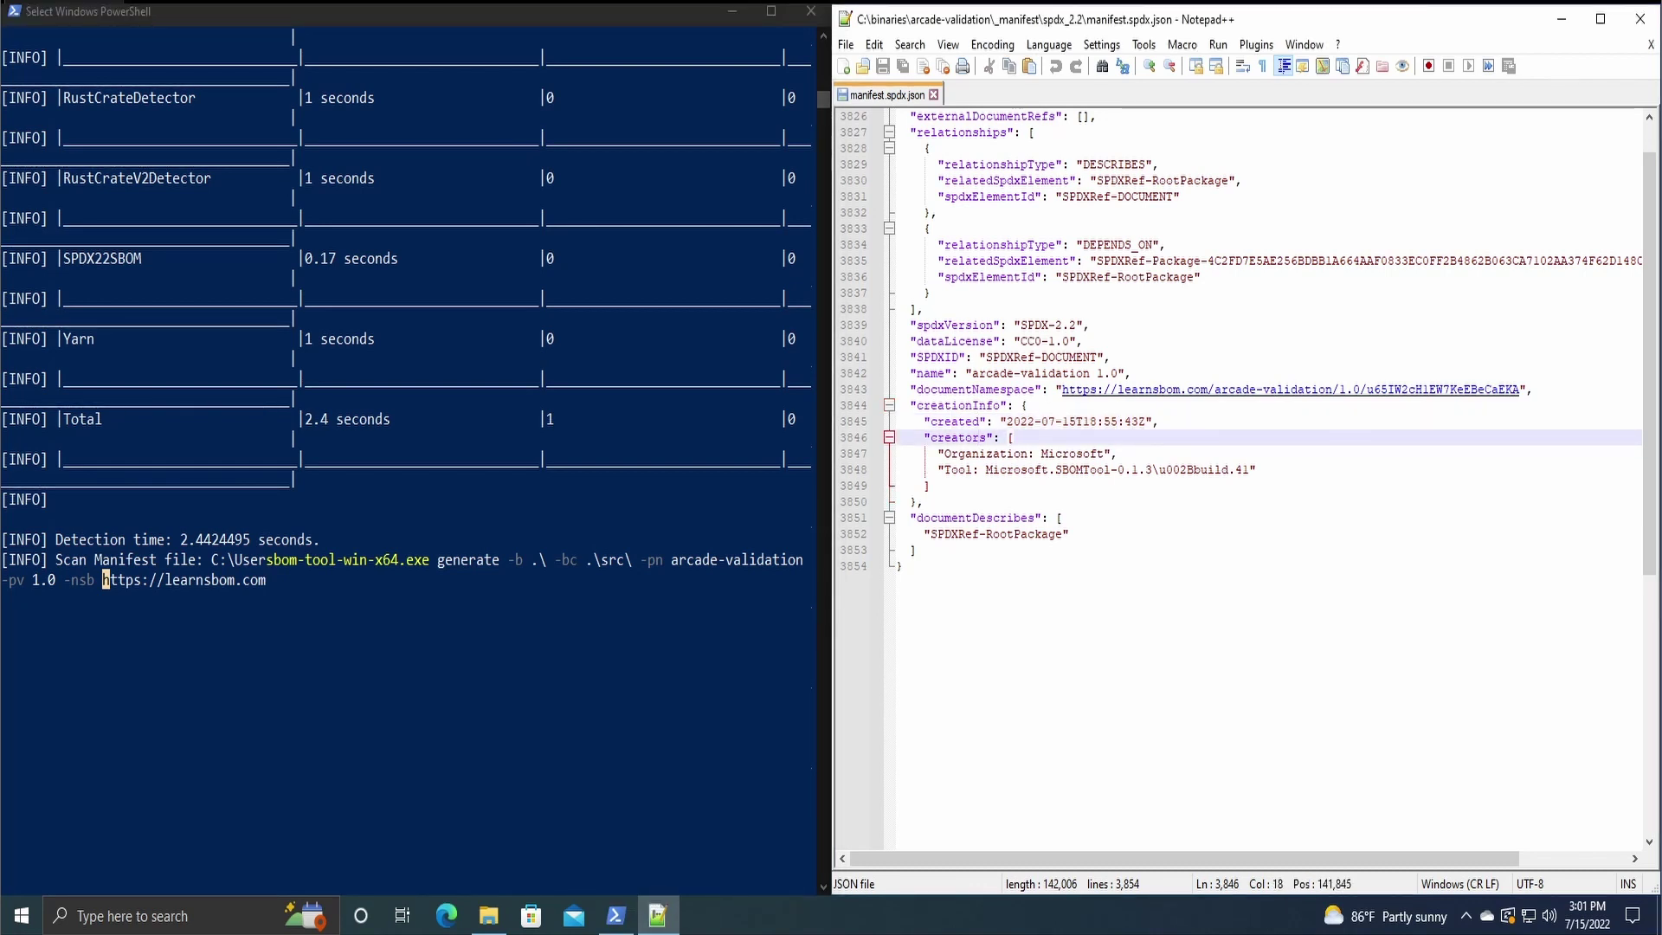
drag(944, 454, 1116, 453)
Step: Maximize PowerShell, abandon the recalled command and review the BuildDropPath, ManifestDirPath and ManifestInfo options under Validate in the sbom-tool help
key(super+Up)
key(ctrl+c)
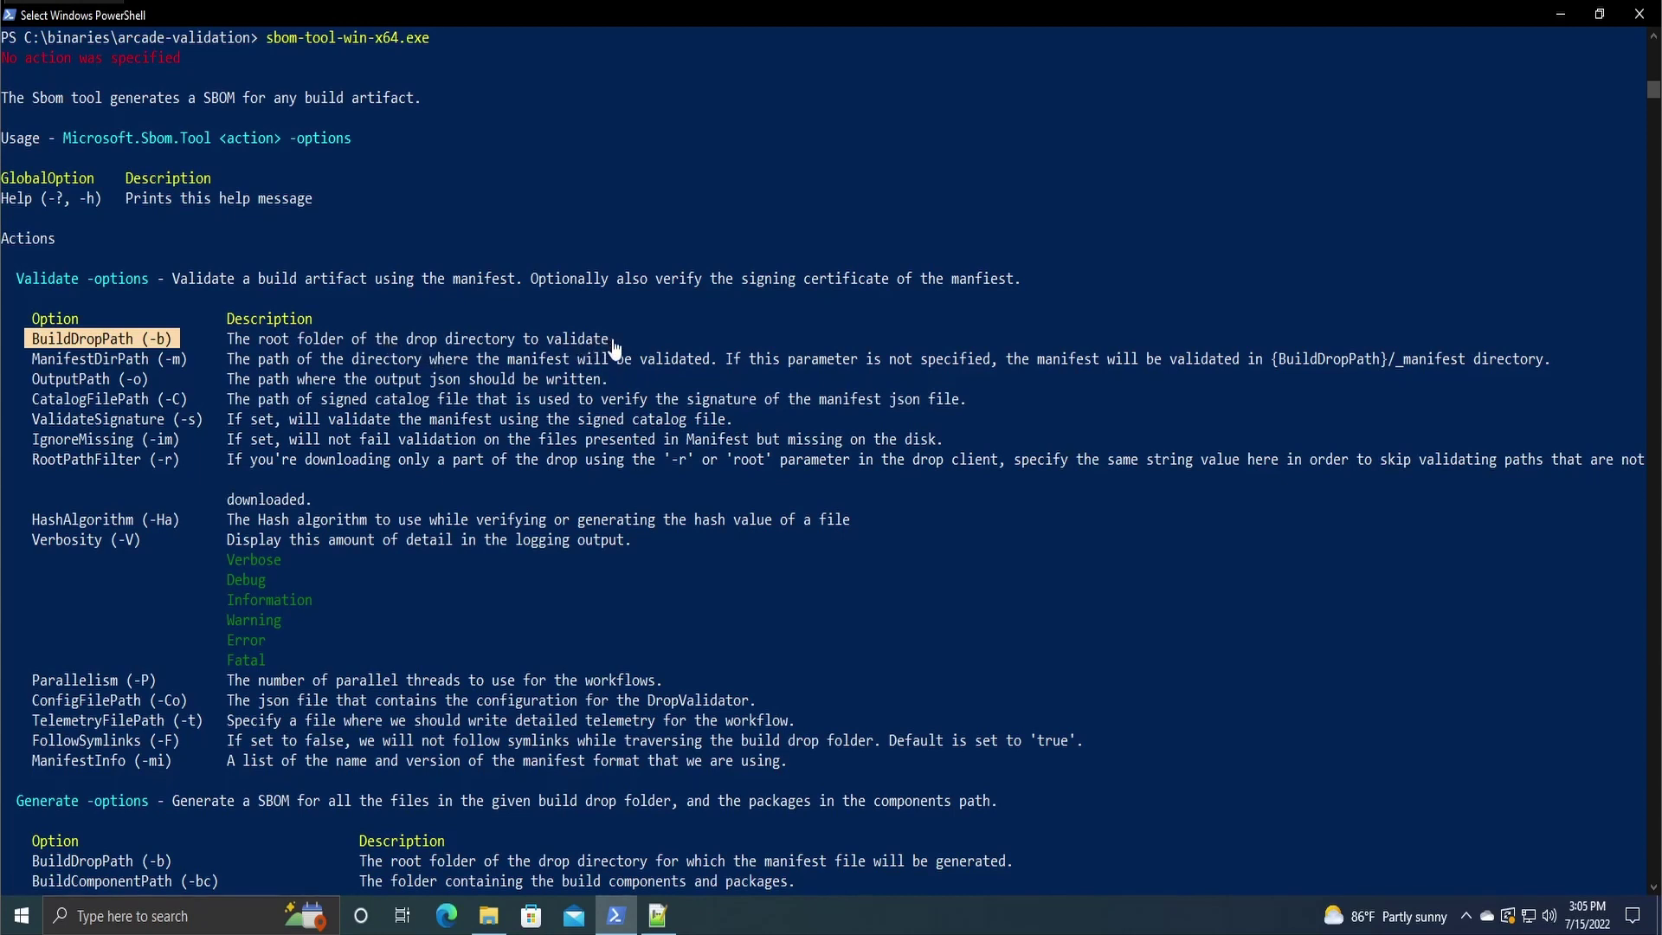
drag(32, 360, 186, 367)
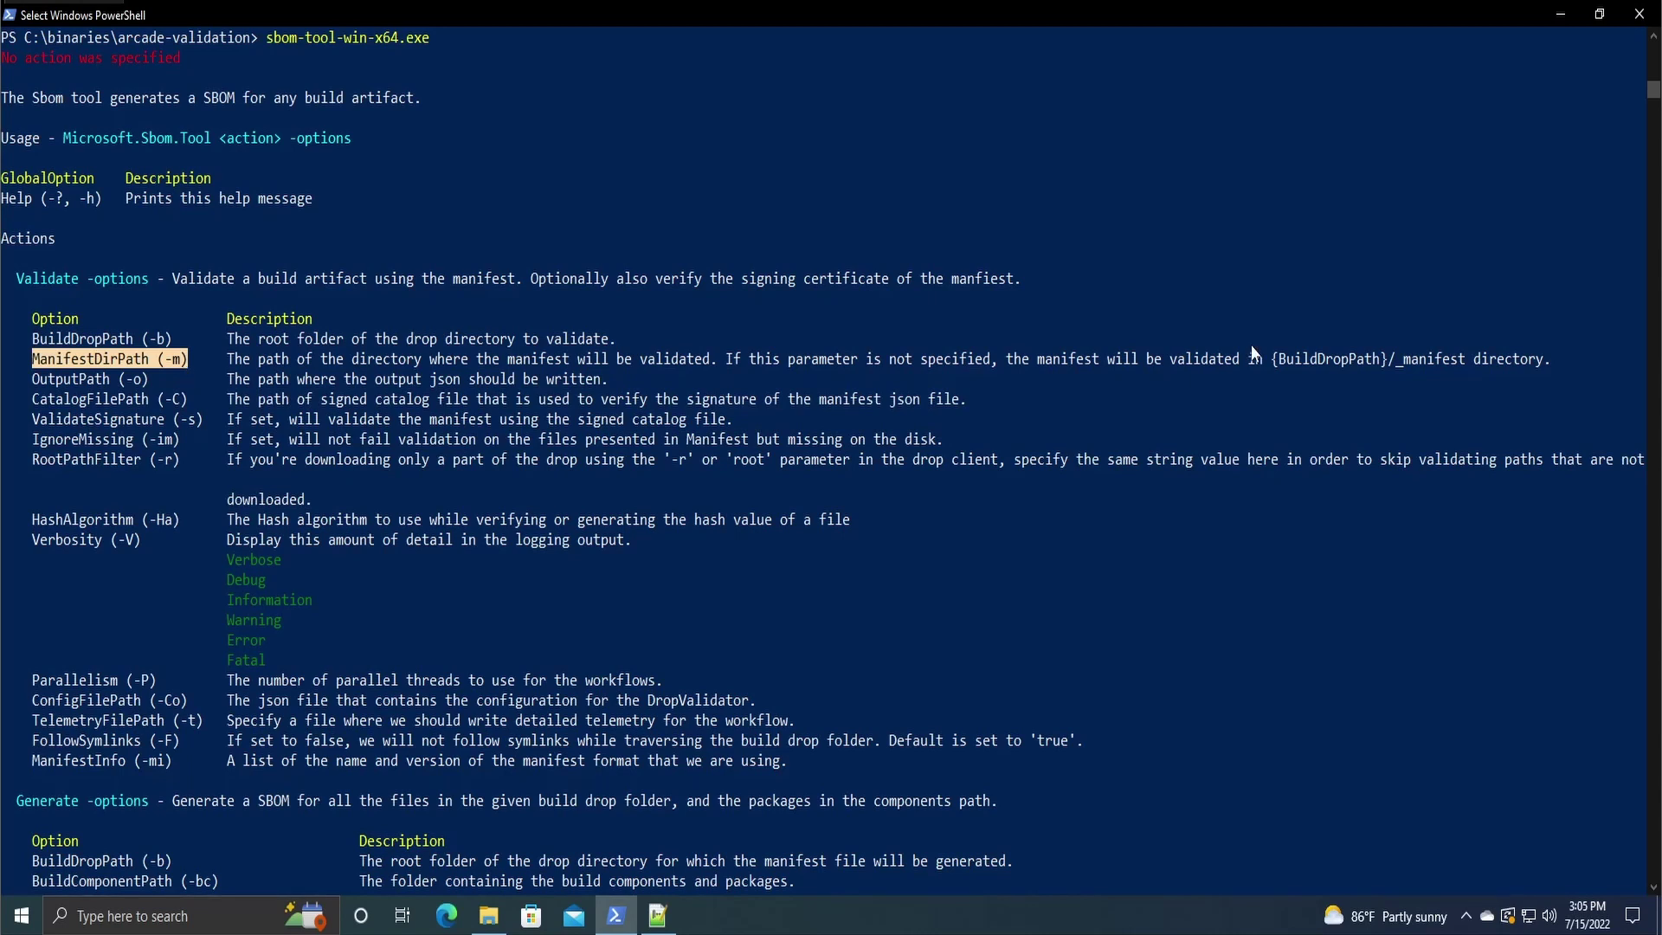
drag(1281, 362, 1389, 364)
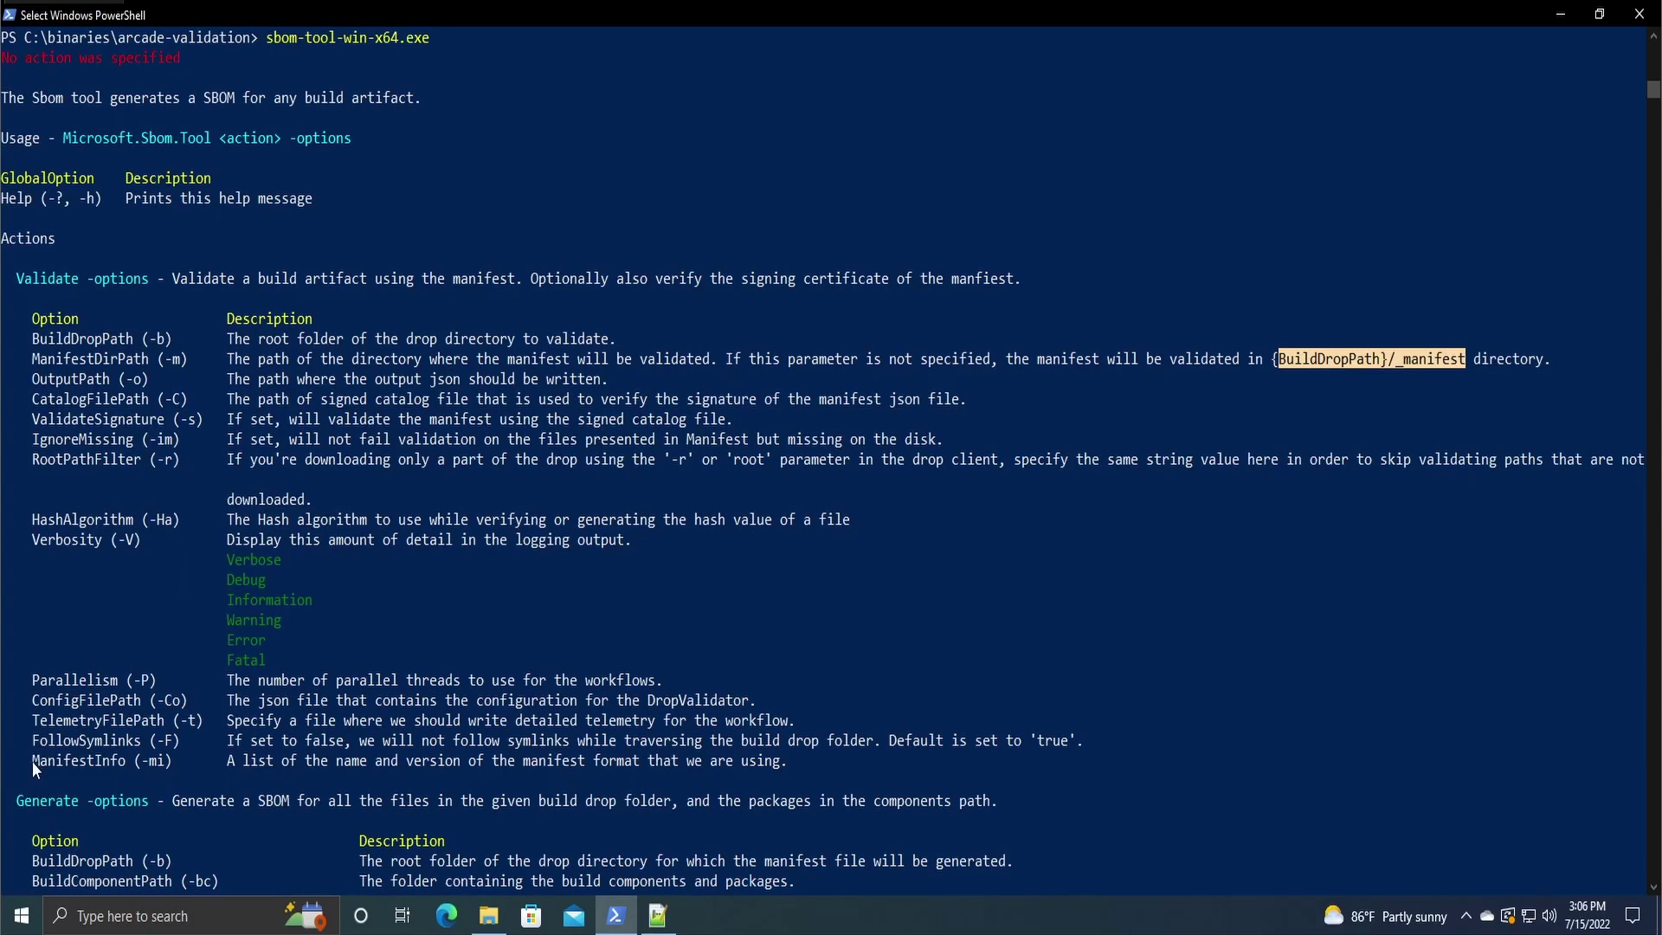
drag(33, 761, 170, 760)
scroll(351, 663, down, 1)
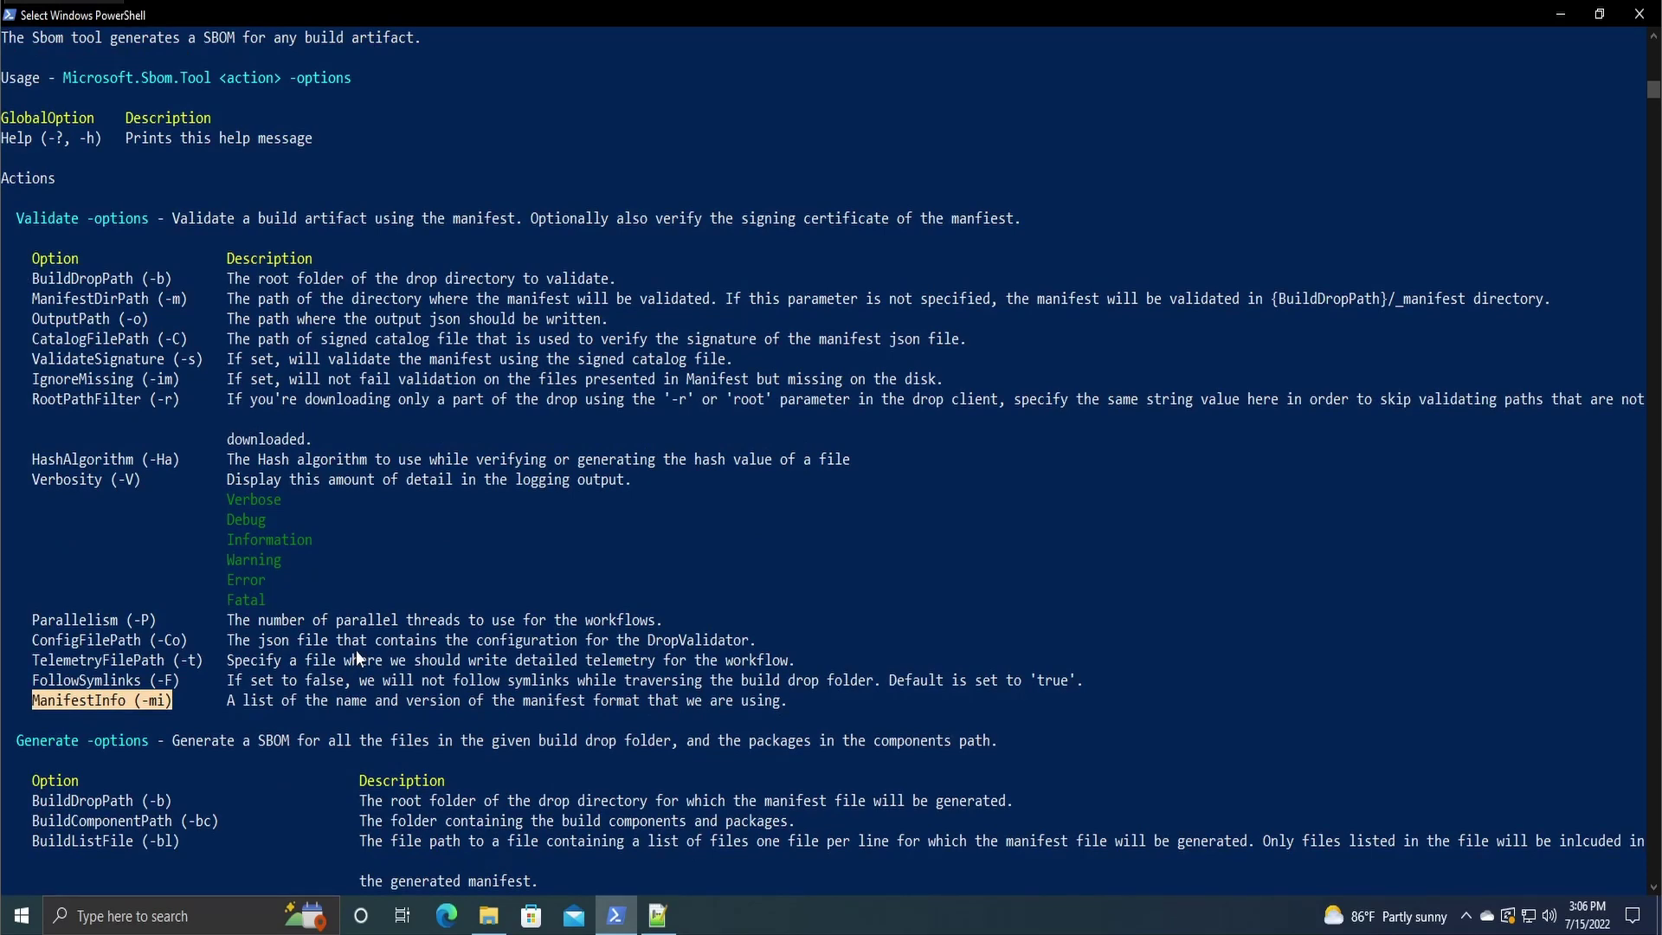
scroll(356, 649, down, 2)
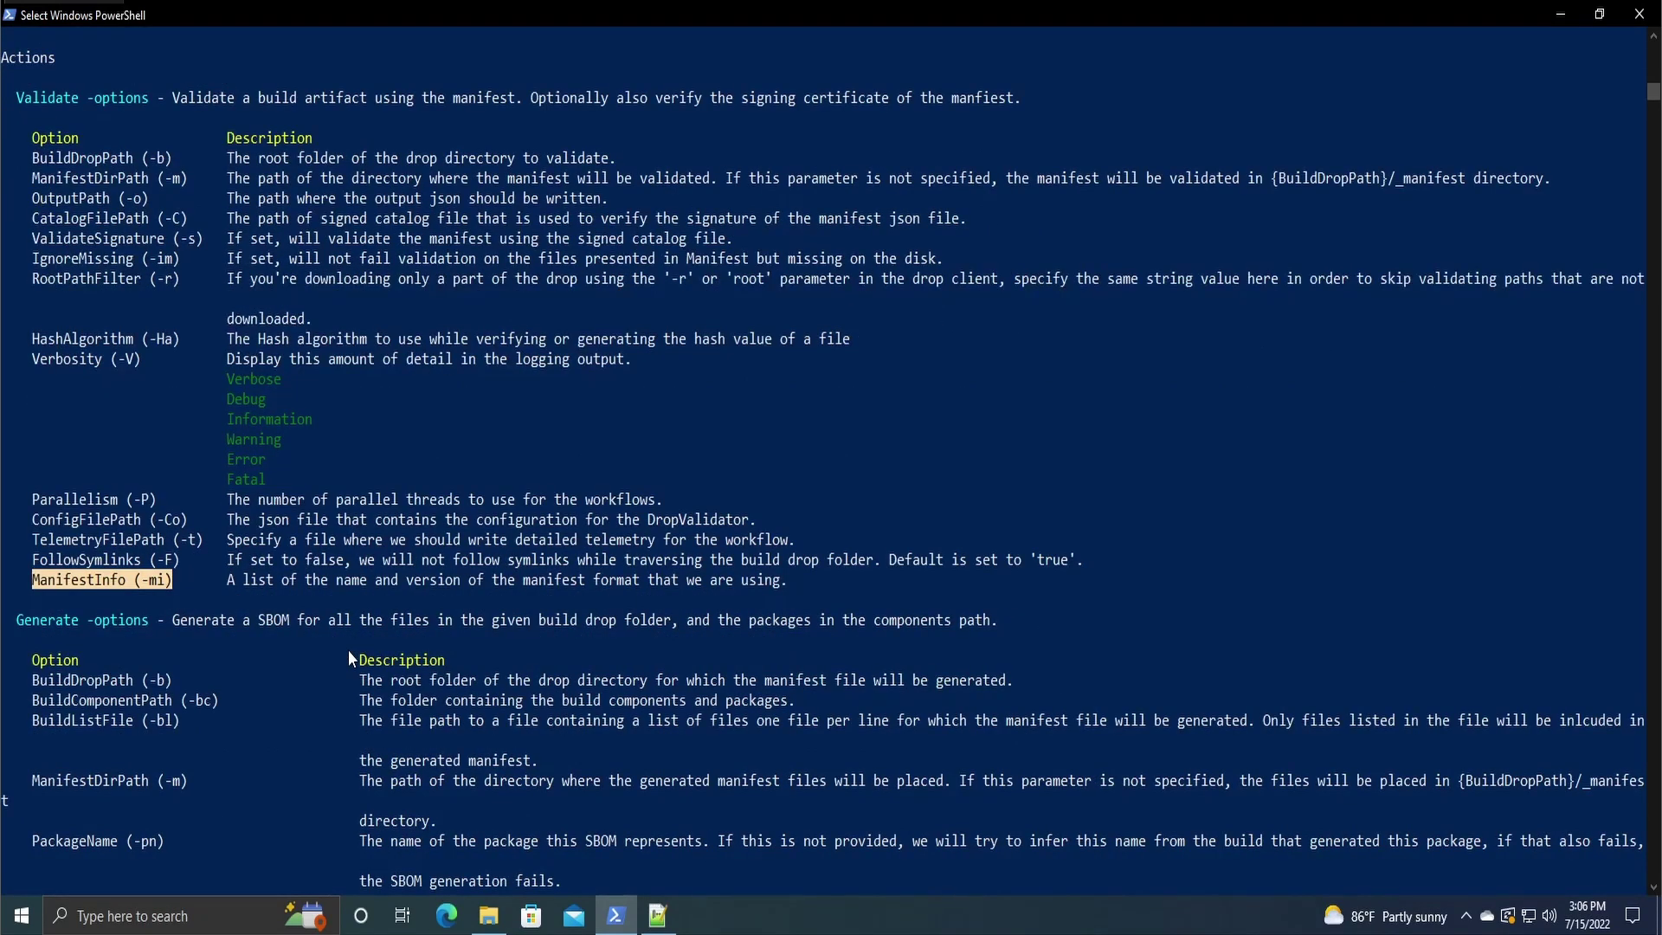